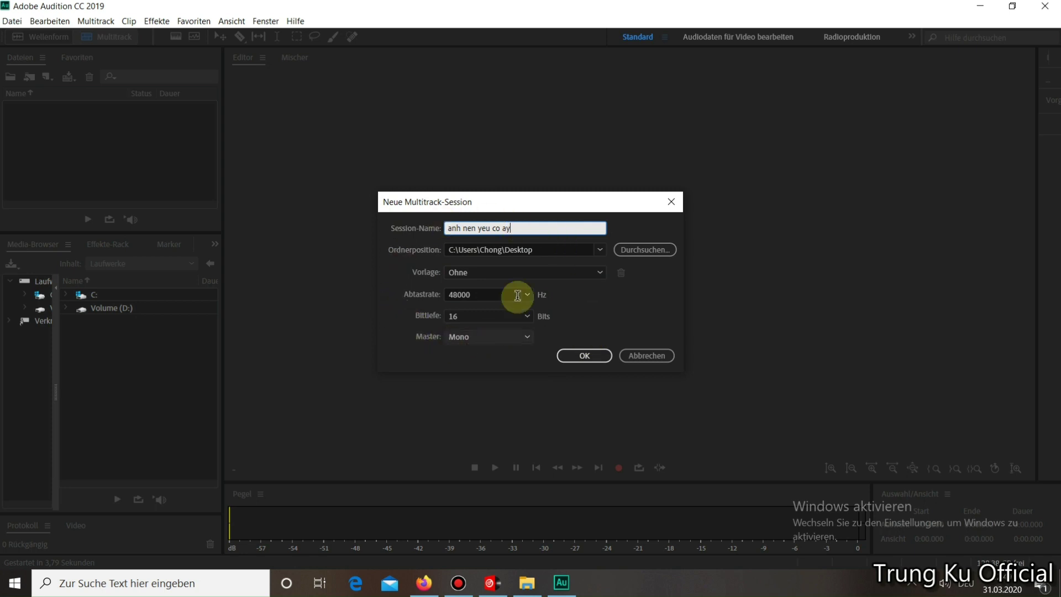
Create the 48000 Hz, 16-bit mono session "anh nen yeu co ay" and insert the karaoke-anh-nen-yeu-co-ay-nly-beat-goc-tone-nam audio file on Track 1
{"action": "left_click", "coordinate": [584, 357]}
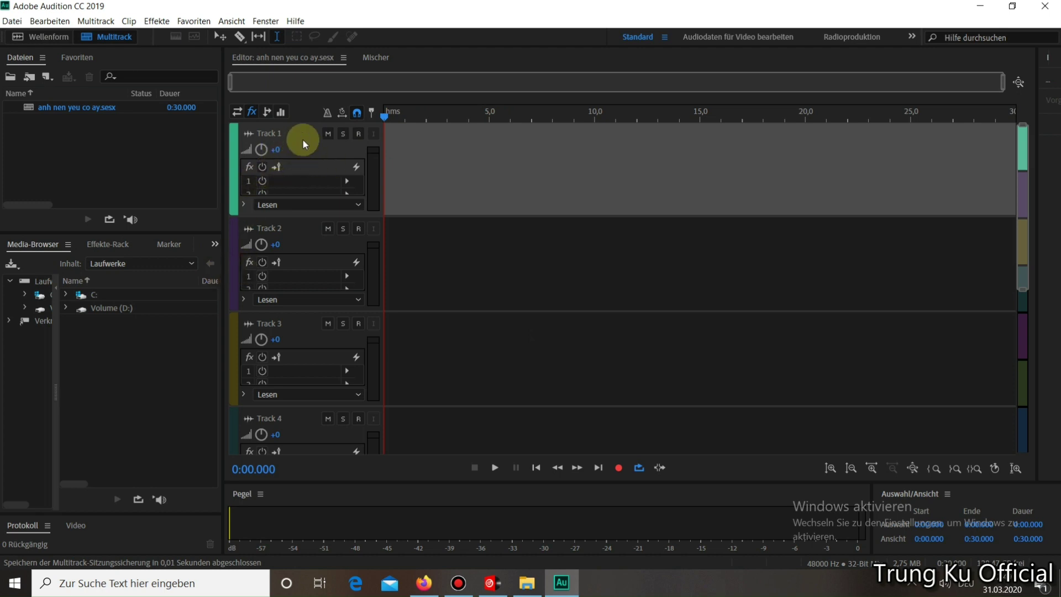
{"action": "right_click", "coordinate": [421, 167]}
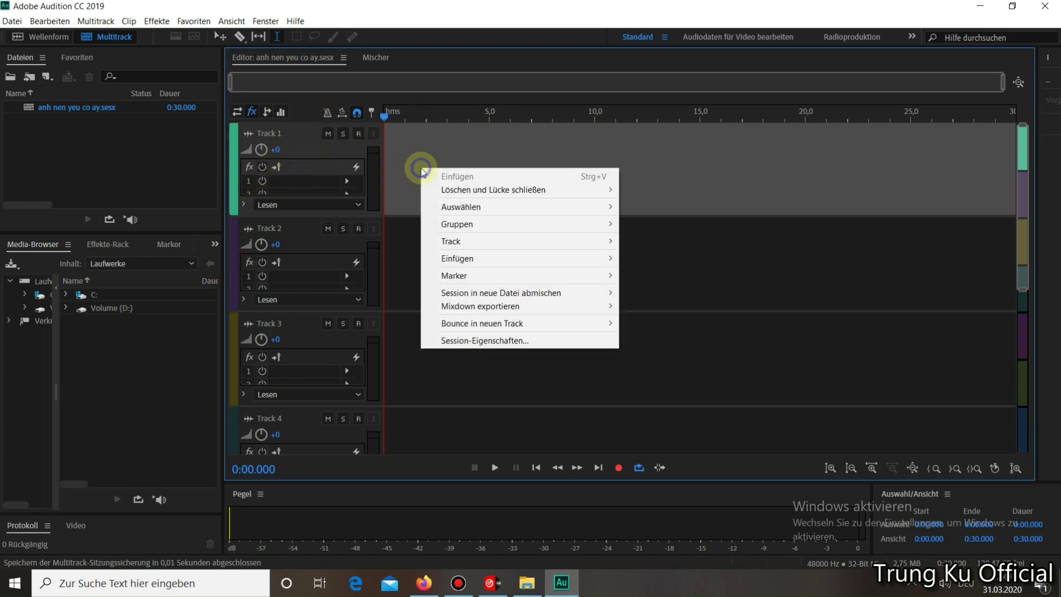
{"action": "mouse_move", "coordinate": [536, 257]}
{"action": "left_click", "coordinate": [661, 274]}
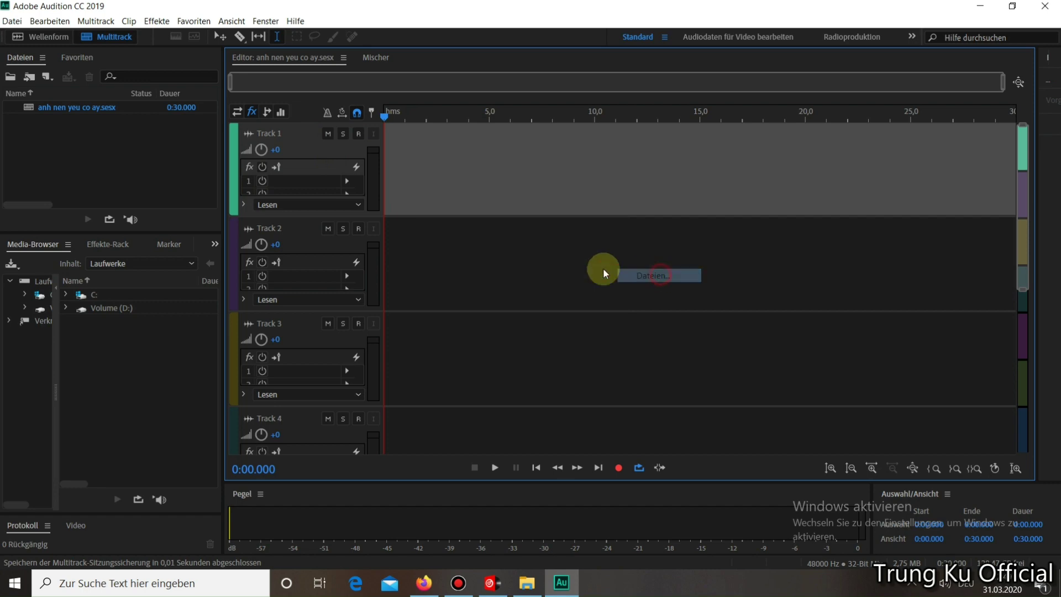
{"action": "double_click", "coordinate": [236, 197]}
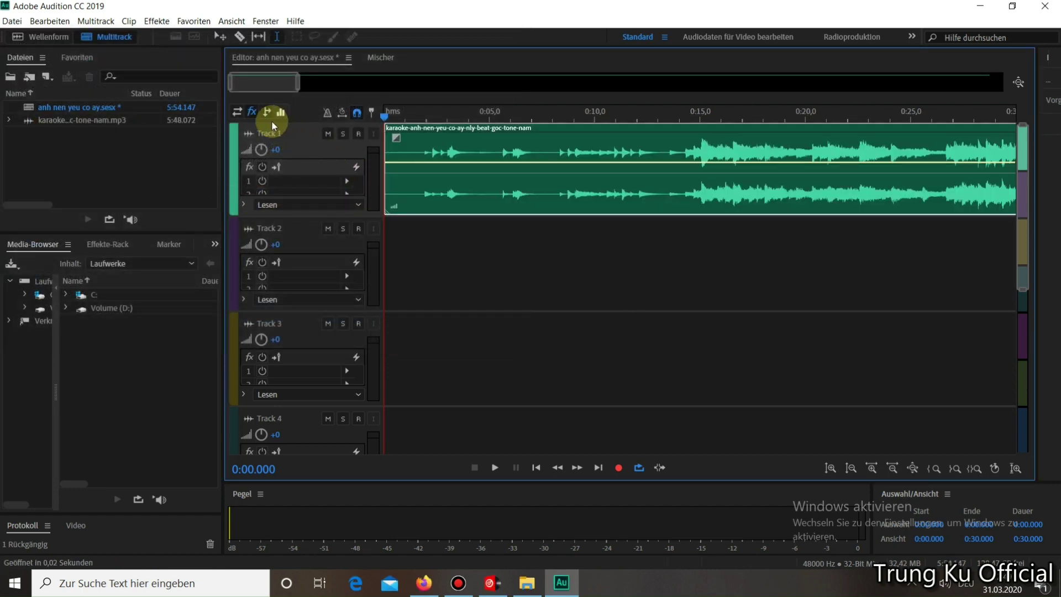
Show a longer stretch of the timeline and listen to the backing track from about 0:14
{"action": "left_click_drag", "start_coordinate": [308, 89], "coordinate": [420, 84]}
{"action": "left_click", "coordinate": [493, 232]}
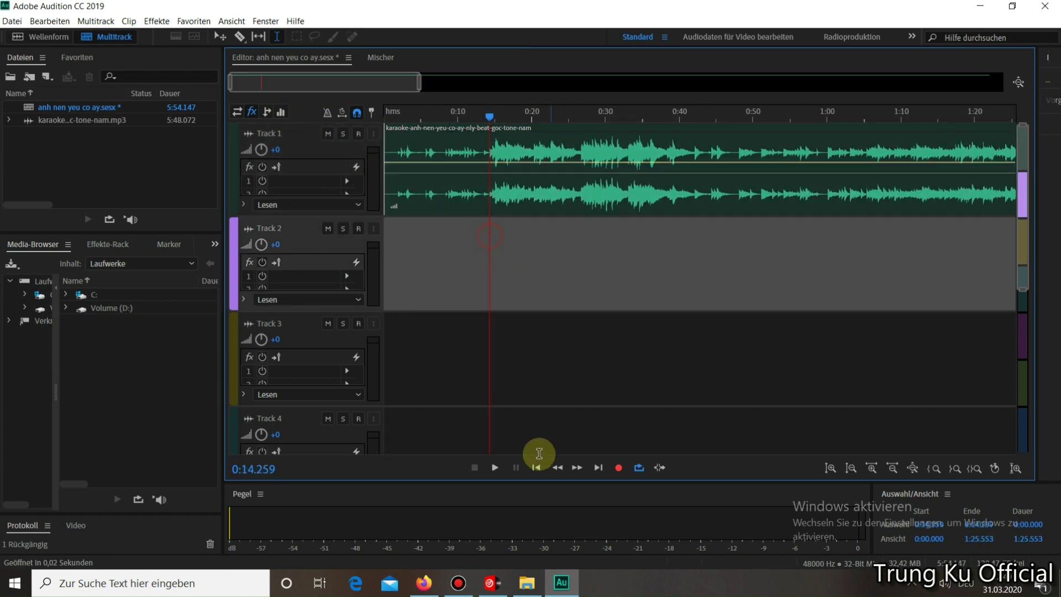
{"action": "left_click", "coordinate": [495, 467]}
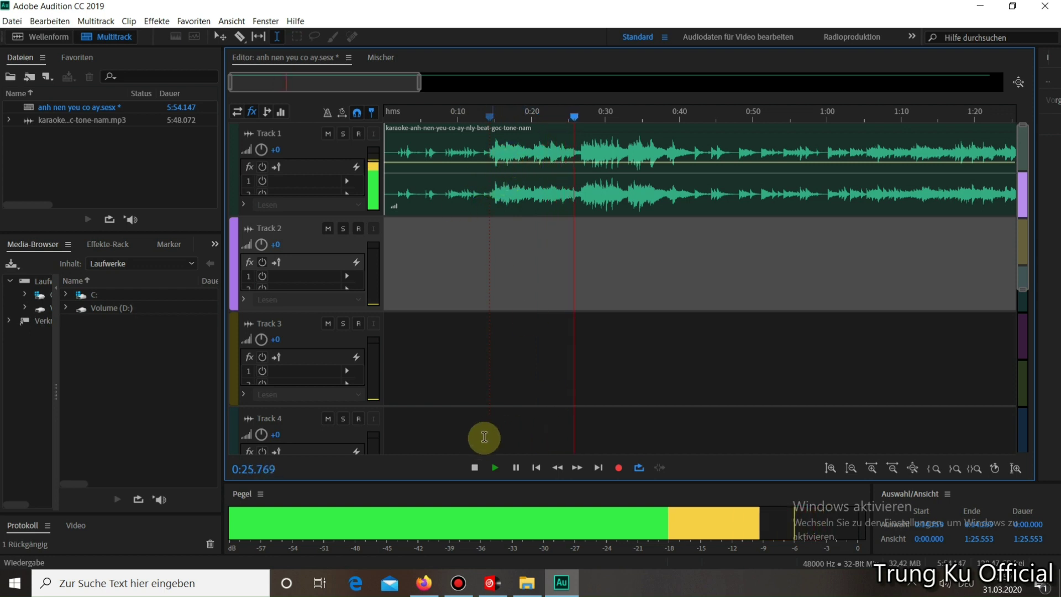
{"action": "left_click", "coordinate": [474, 467]}
Listen to the backing track from about 0:36, then stop playback
{"action": "left_click_drag", "start_coordinate": [411, 88], "coordinate": [447, 88]}
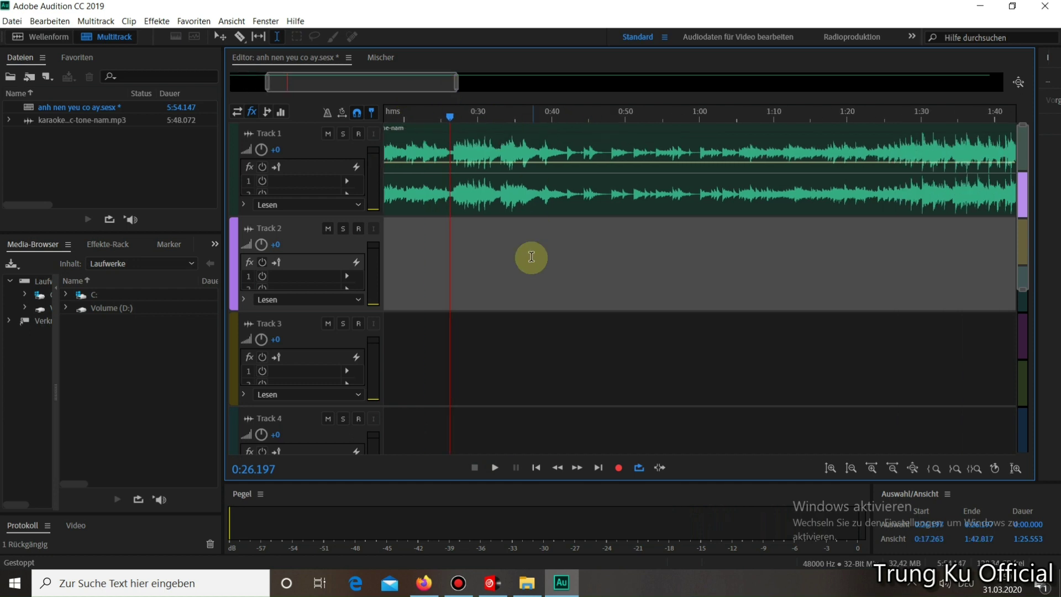
{"action": "left_click", "coordinate": [527, 257]}
{"action": "left_click", "coordinate": [495, 468]}
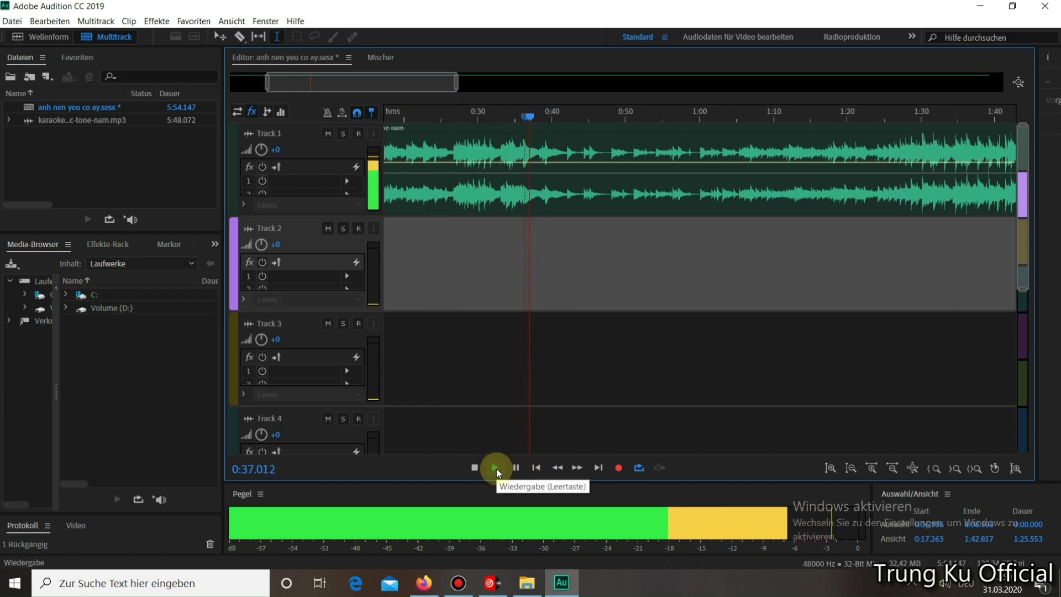
{"action": "left_click_drag", "start_coordinate": [400, 88], "coordinate": [372, 87]}
{"action": "left_click", "coordinate": [475, 468]}
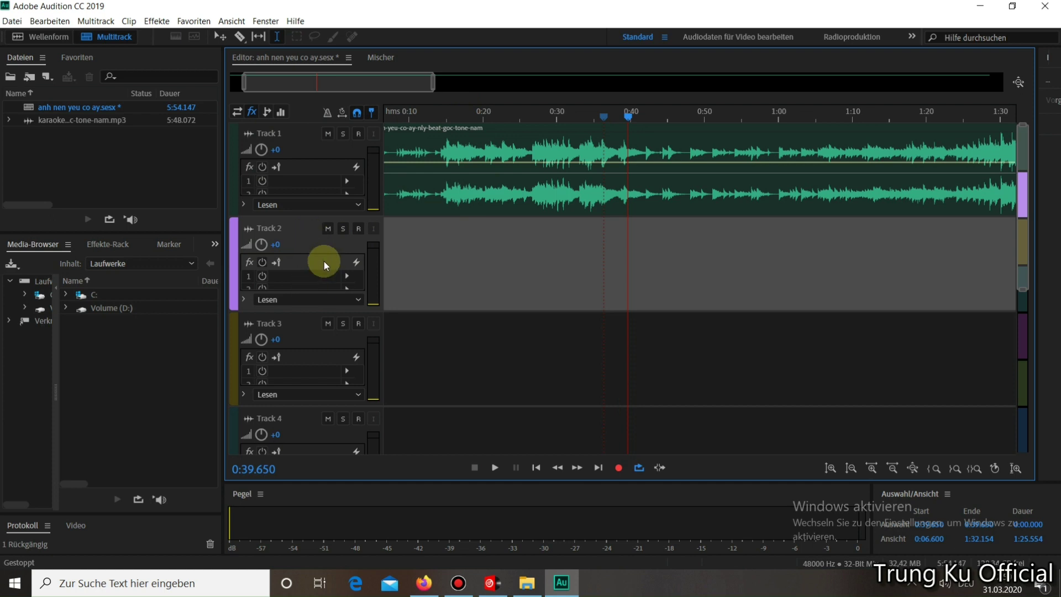
Display the track inputs and outputs and set the inputs of Tracks 2 and 3 to mono [01M] Mikrofon (3- USB Audio CODEC) 1
{"action": "left_click_drag", "start_coordinate": [331, 87], "coordinate": [319, 88]}
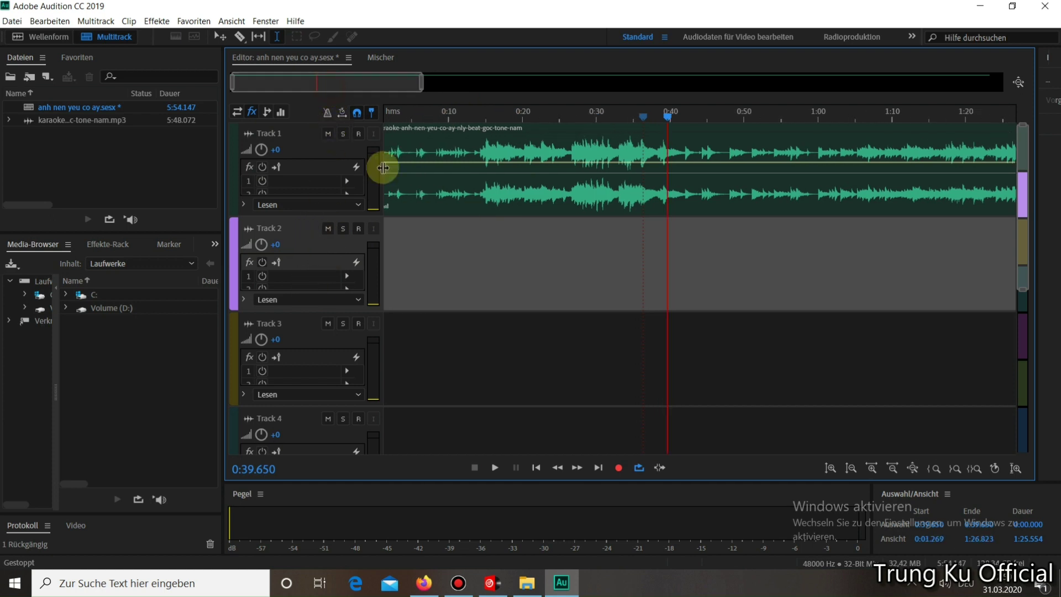
{"action": "left_click", "coordinate": [238, 113]}
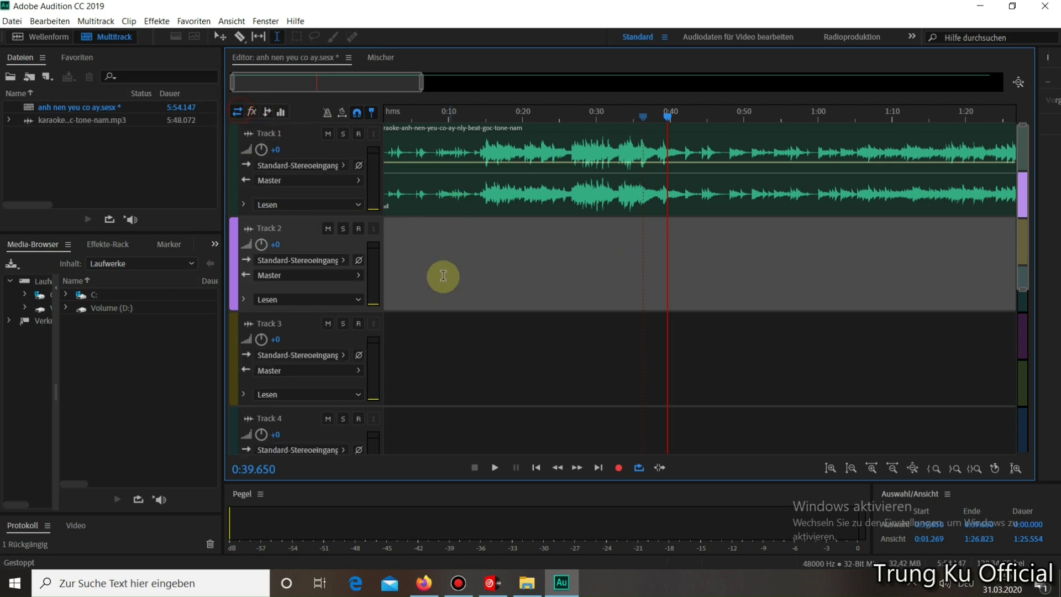
{"action": "left_click", "coordinate": [323, 264]}
{"action": "mouse_move", "coordinate": [437, 279]}
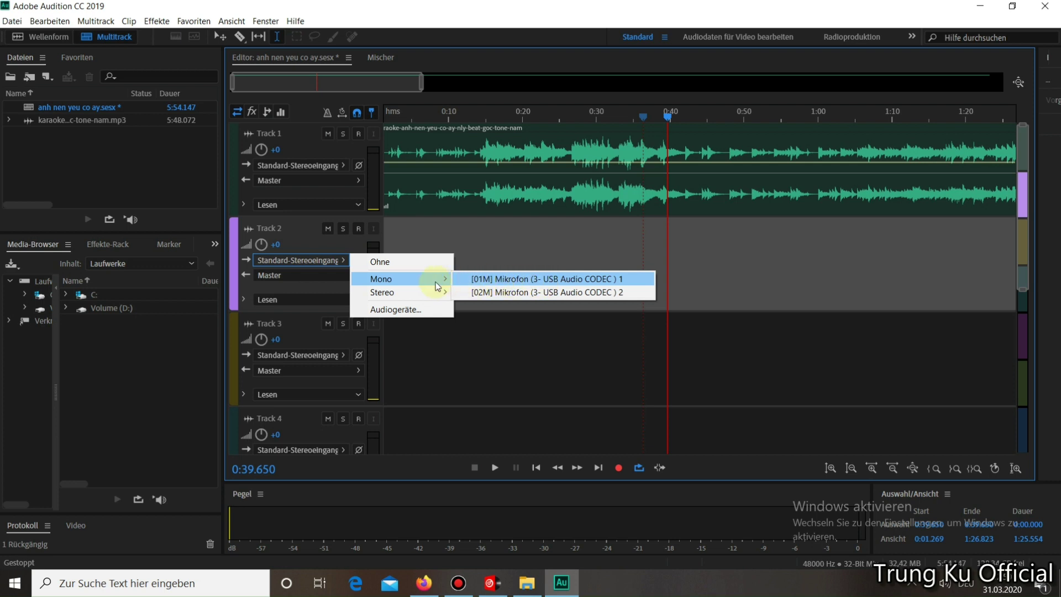
{"action": "left_click", "coordinate": [565, 279]}
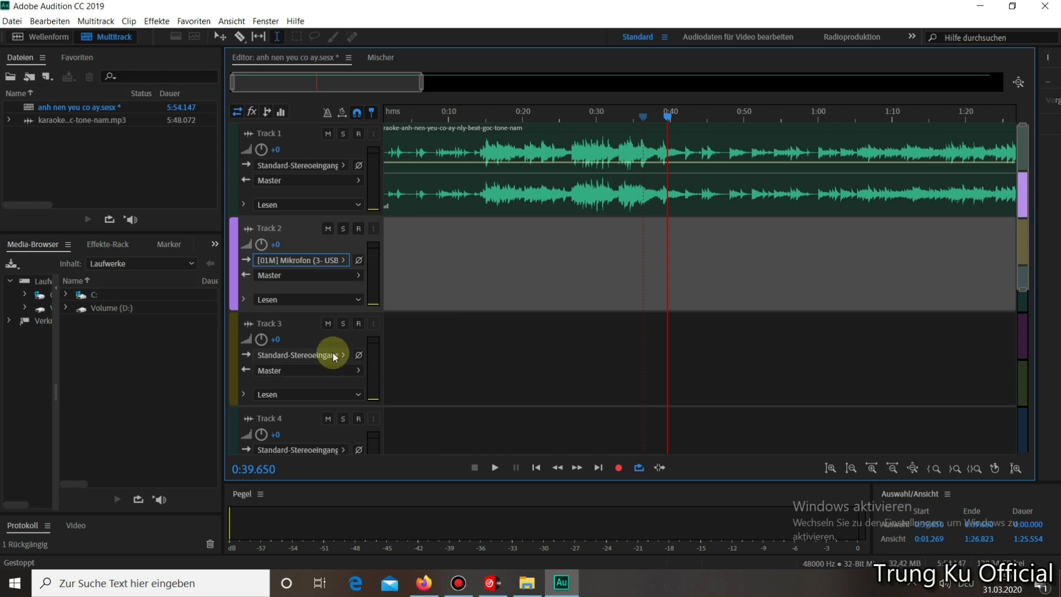
{"action": "left_click", "coordinate": [327, 354]}
{"action": "mouse_move", "coordinate": [418, 380]}
{"action": "left_click", "coordinate": [470, 374]}
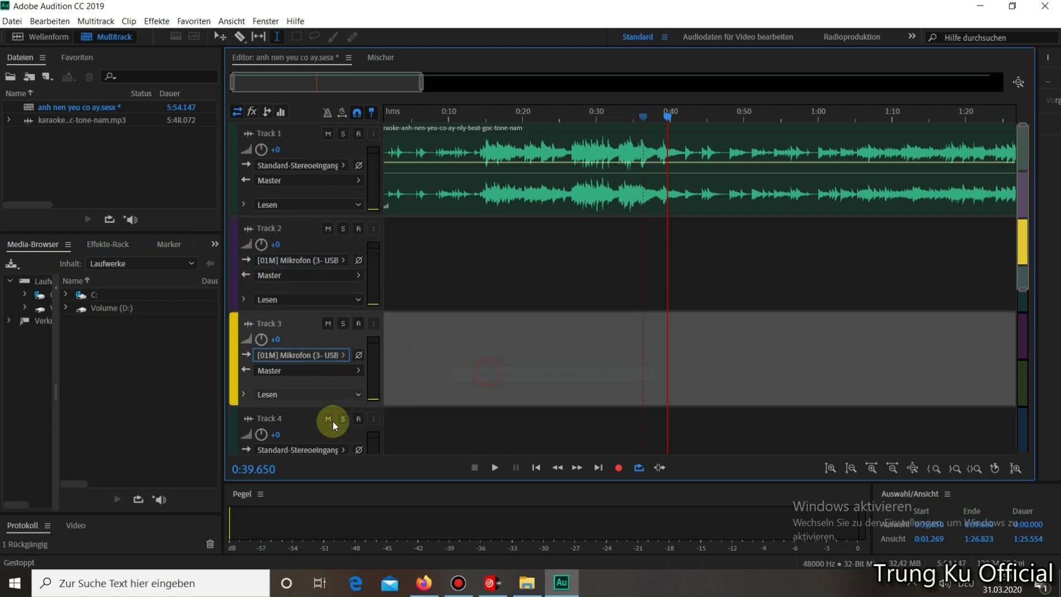
Play the backing track from about 0:25 to find where the vocal should start, and stop playback
{"action": "scroll", "coordinate": [433, 409], "scroll_direction": "down", "scroll_amount": 1}
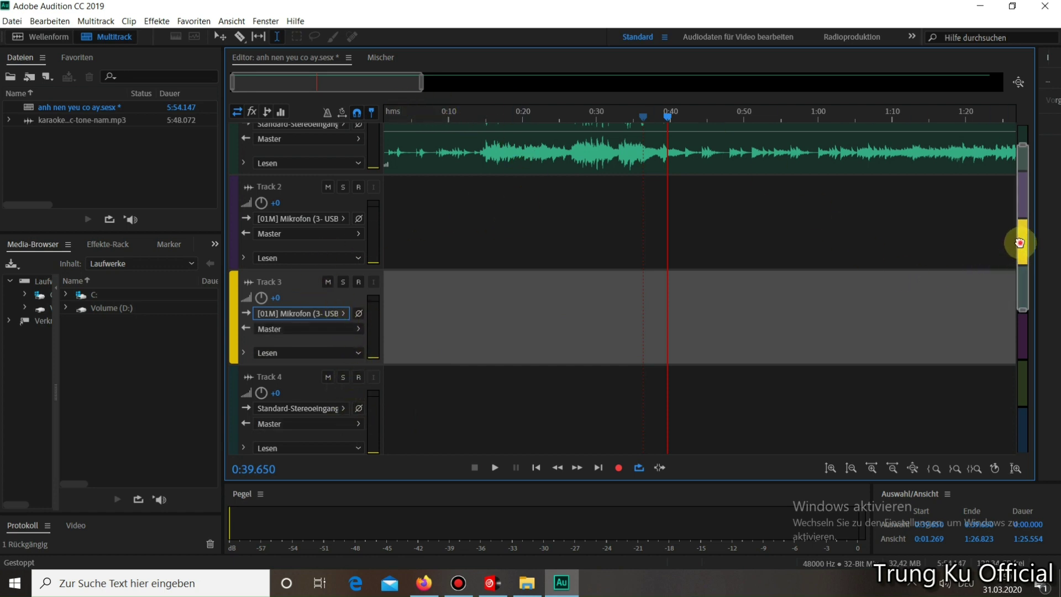
{"action": "scroll", "coordinate": [1019, 237], "scroll_direction": "up", "scroll_amount": 1}
{"action": "left_click", "coordinate": [563, 249]}
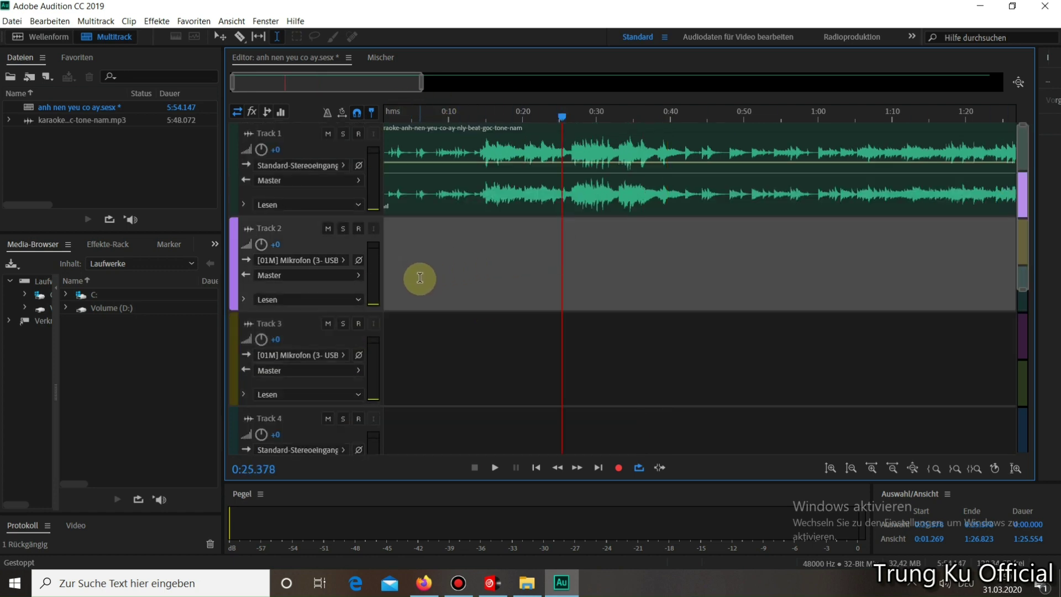
{"action": "left_click", "coordinate": [496, 467]}
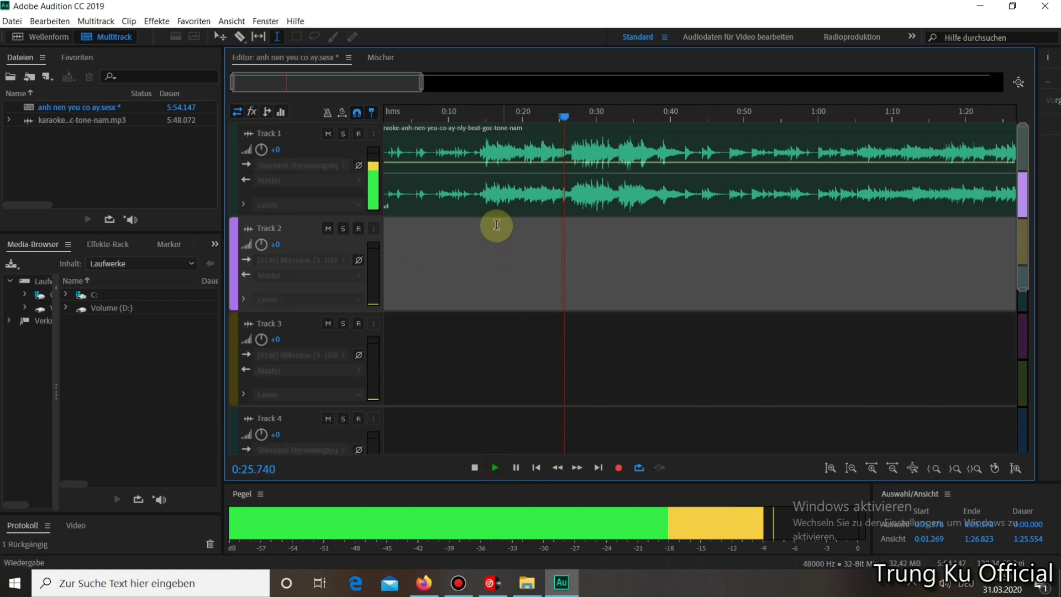
{"action": "left_click_drag", "start_coordinate": [391, 83], "coordinate": [418, 83]}
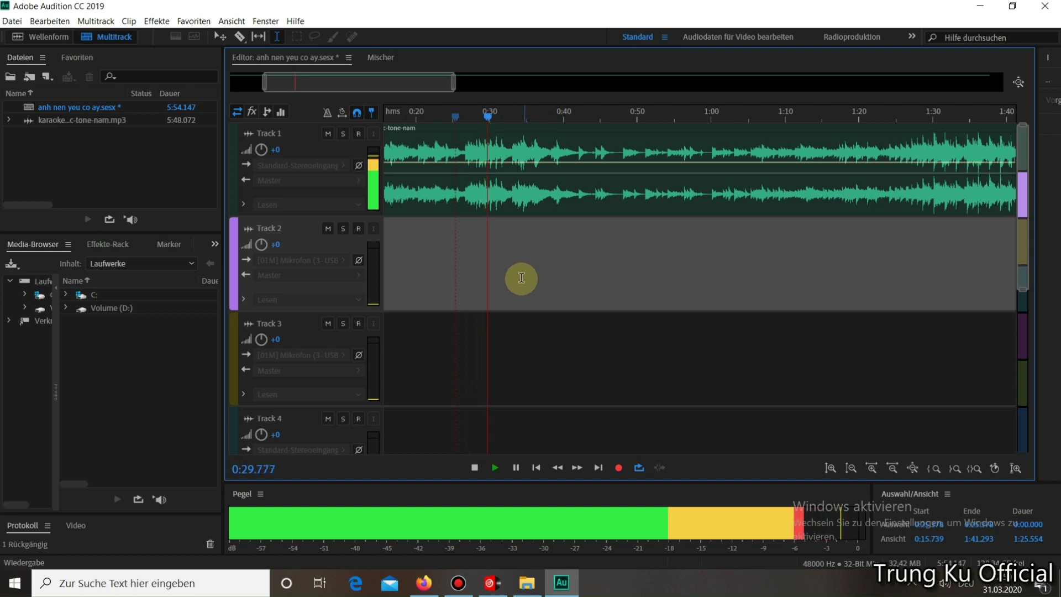
{"action": "left_click", "coordinate": [495, 468]}
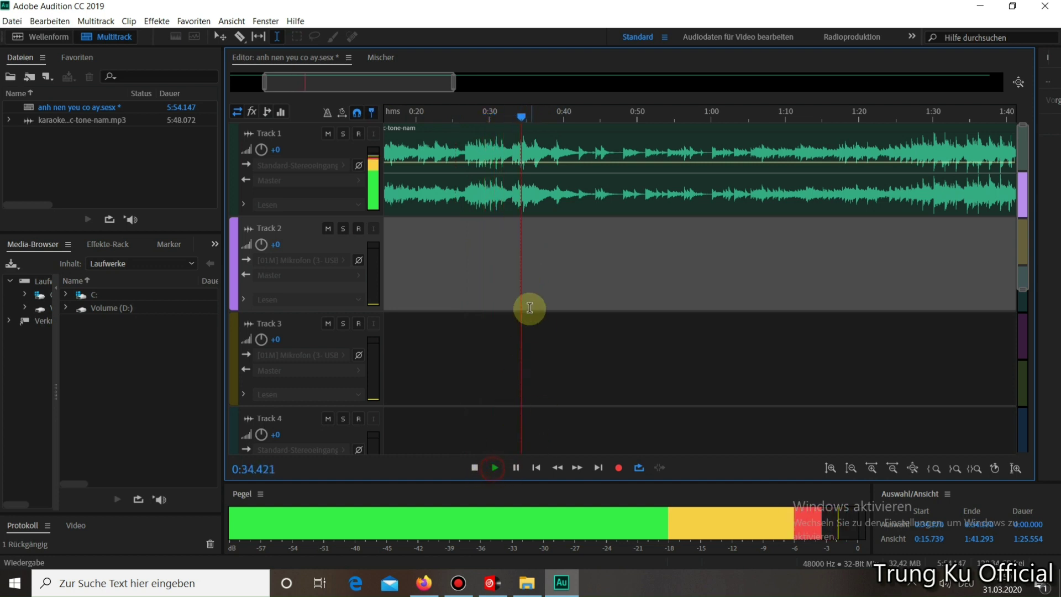
{"action": "left_click", "coordinate": [474, 467]}
Arm Track 2 for recording and record a vocal take from about 0:33 to about 0:53
{"action": "left_click", "coordinate": [511, 278]}
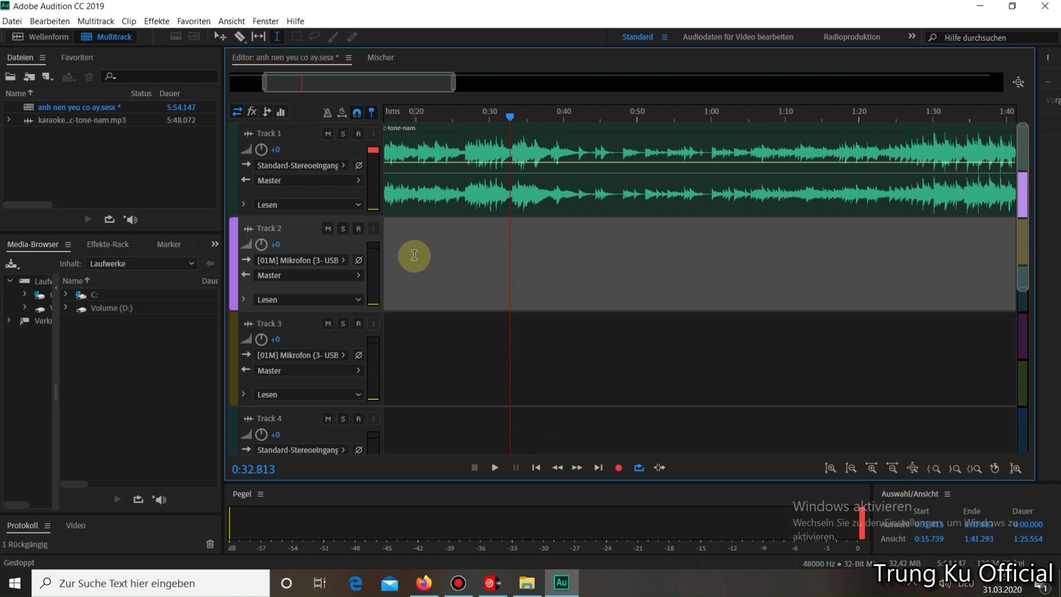
{"action": "left_click", "coordinate": [358, 229]}
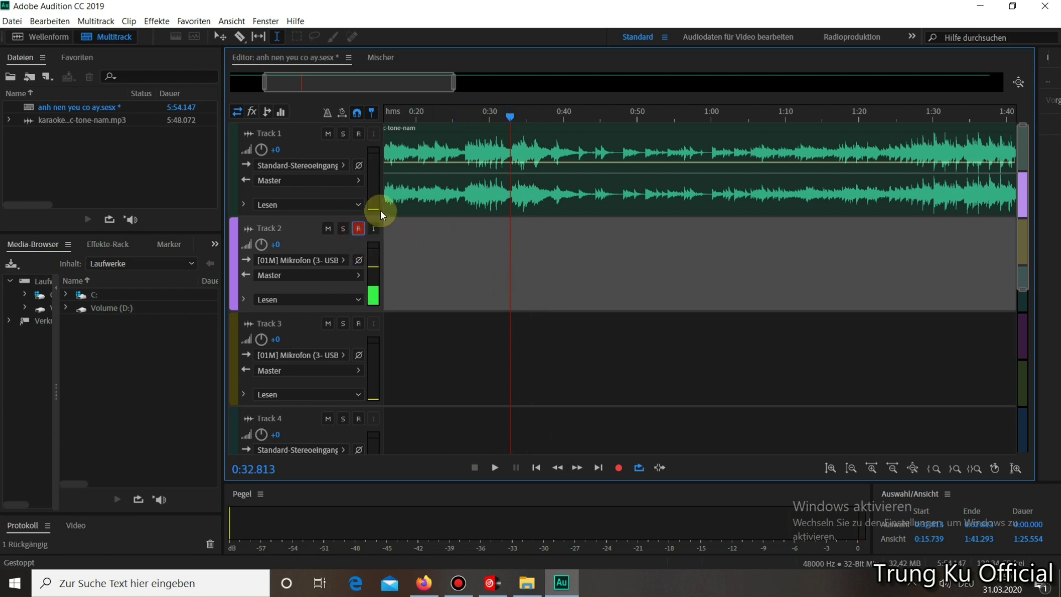
{"action": "left_click_drag", "start_coordinate": [407, 88], "coordinate": [386, 89]}
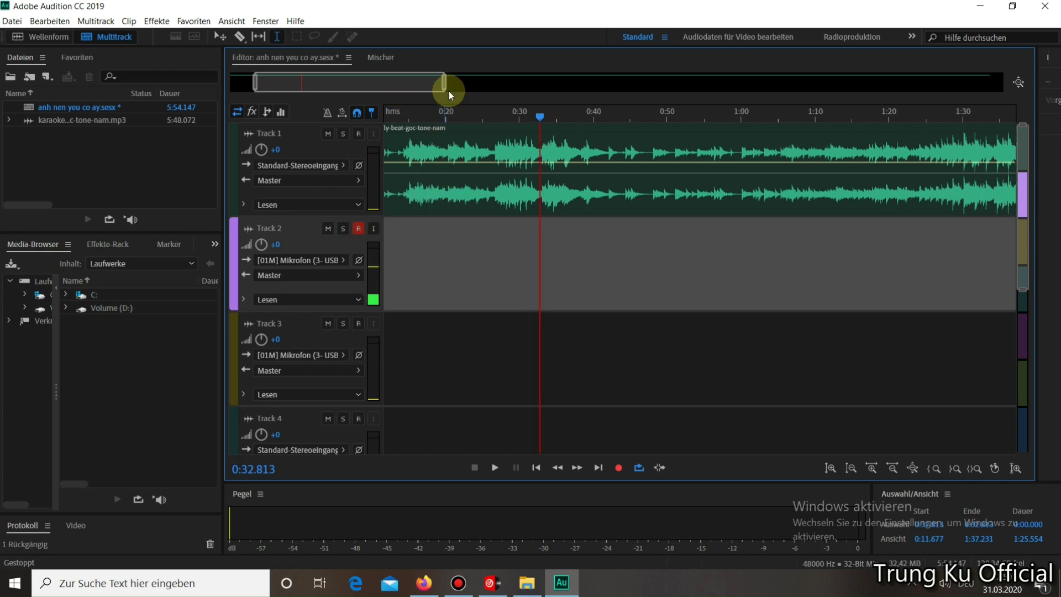
{"action": "left_click", "coordinate": [619, 469]}
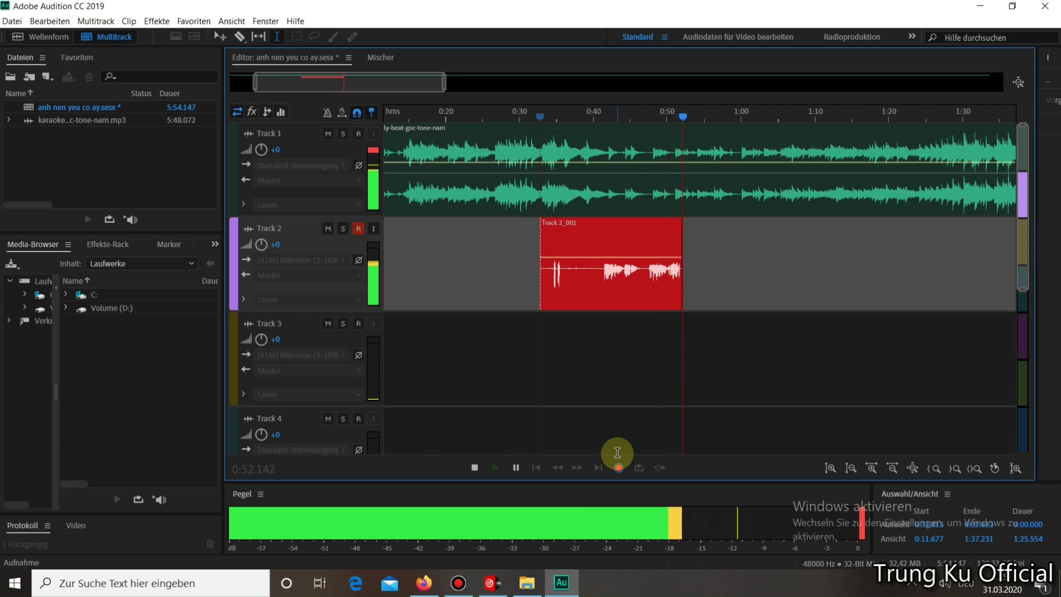
{"action": "left_click", "coordinate": [475, 468]}
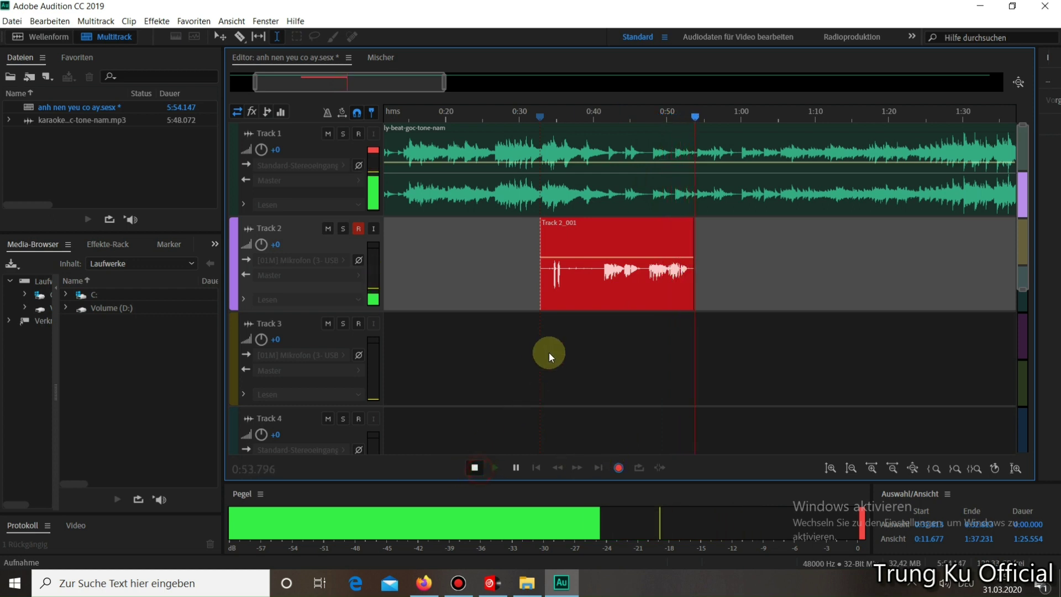
Play the recorded vocal together with the backing track from about 0:41, and stop after the take
{"action": "left_click", "coordinate": [602, 332]}
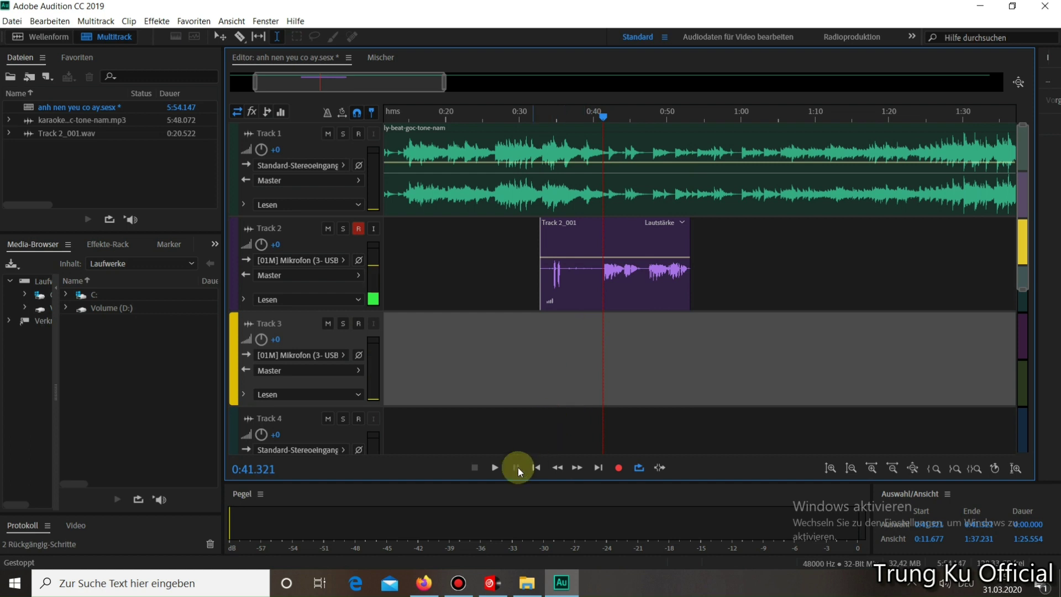
{"action": "left_click", "coordinate": [495, 467]}
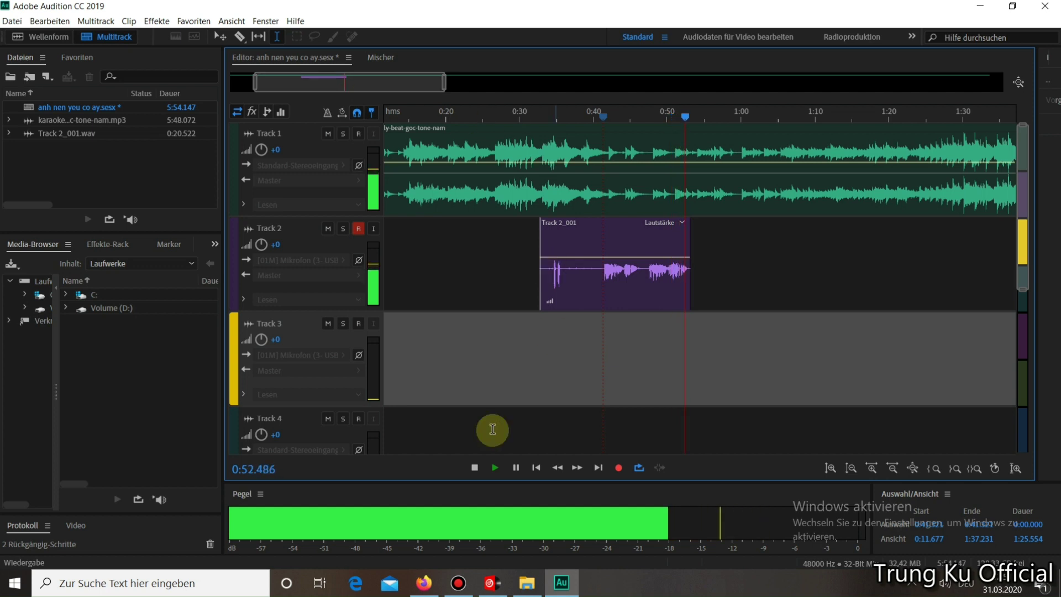
{"action": "left_click", "coordinate": [475, 468]}
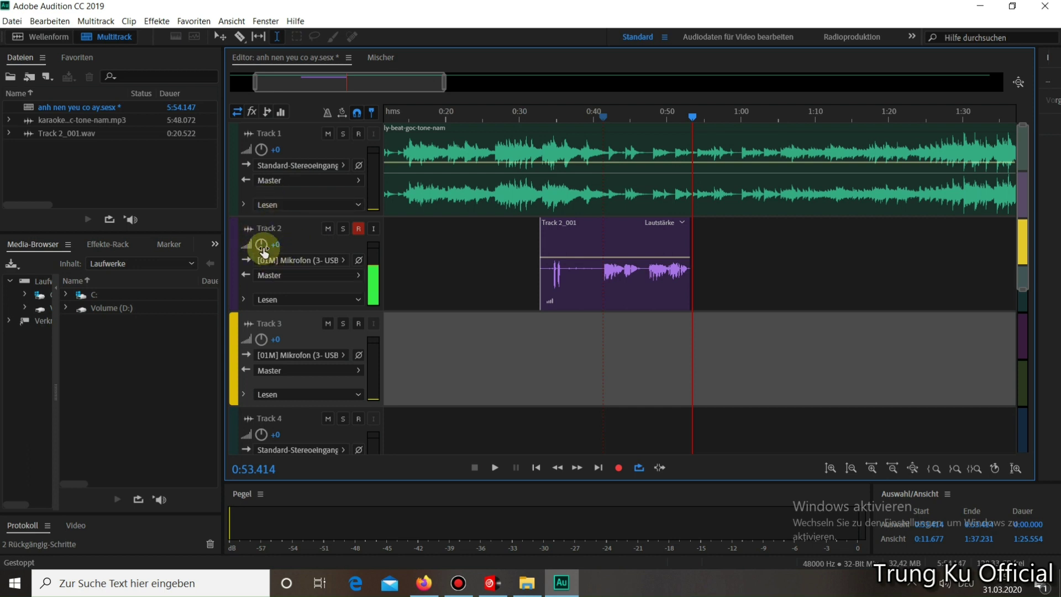
Lower the volume of Track 2 and Track 1 to -0.6 dB each, and check the mixer
{"action": "left_click", "coordinate": [621, 275]}
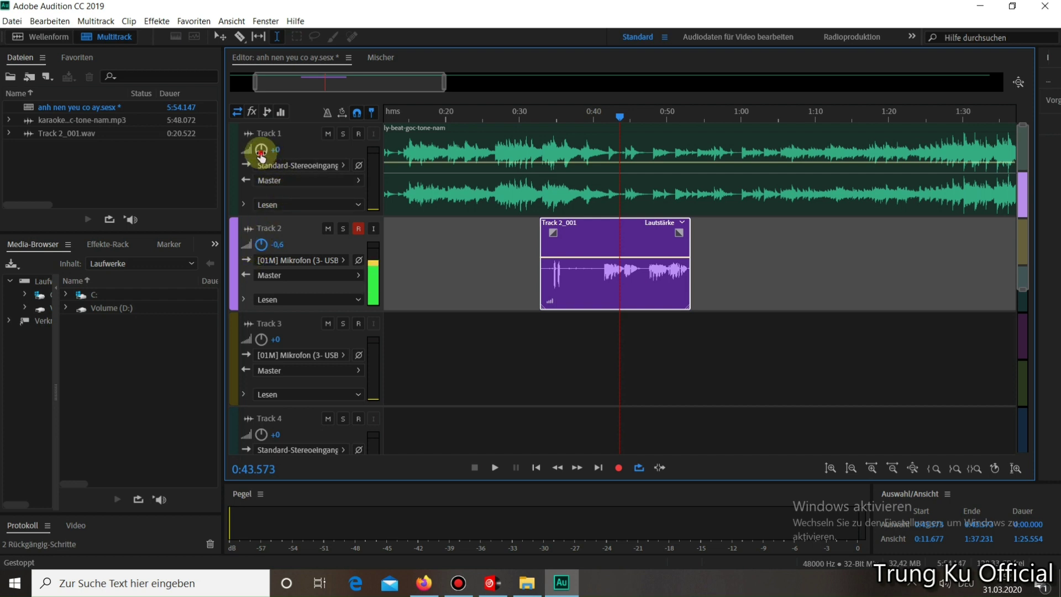
{"action": "left_click_drag", "start_coordinate": [259, 149], "coordinate": [254, 159]}
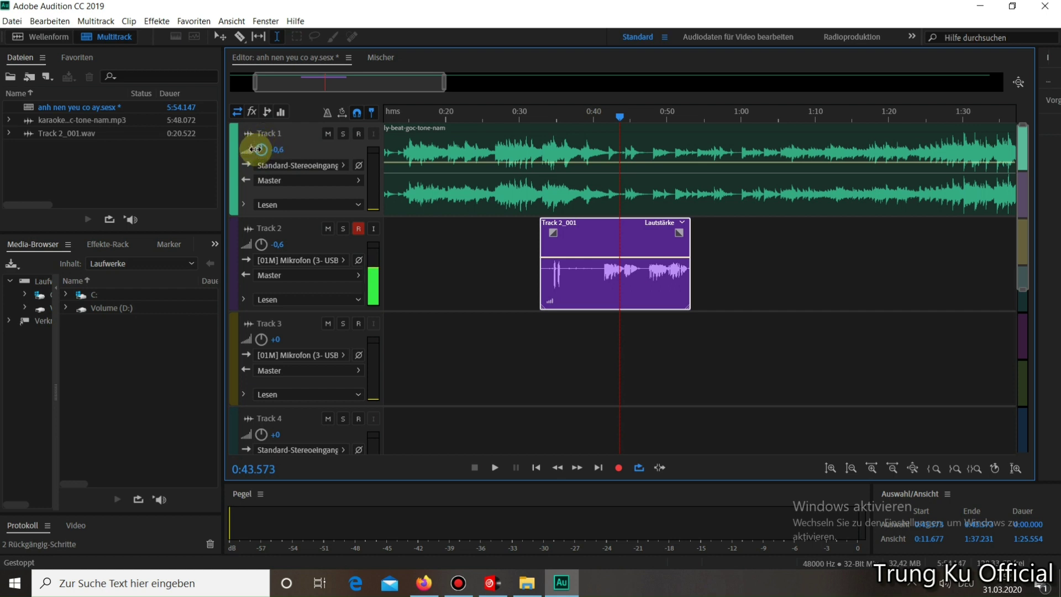
{"action": "left_click", "coordinate": [385, 58]}
{"action": "left_click", "coordinate": [282, 58]}
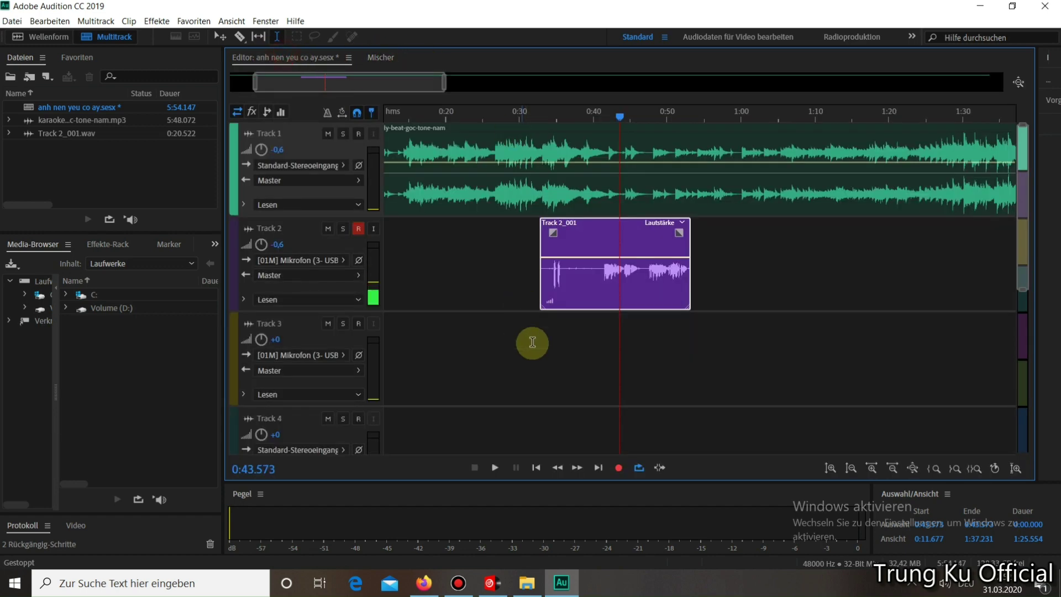
Play the session from about 0:41 and raise the Track 2 fader to 0.5 dB in the mixer, then stop playback
{"action": "left_click", "coordinate": [603, 321]}
{"action": "left_click", "coordinate": [495, 468]}
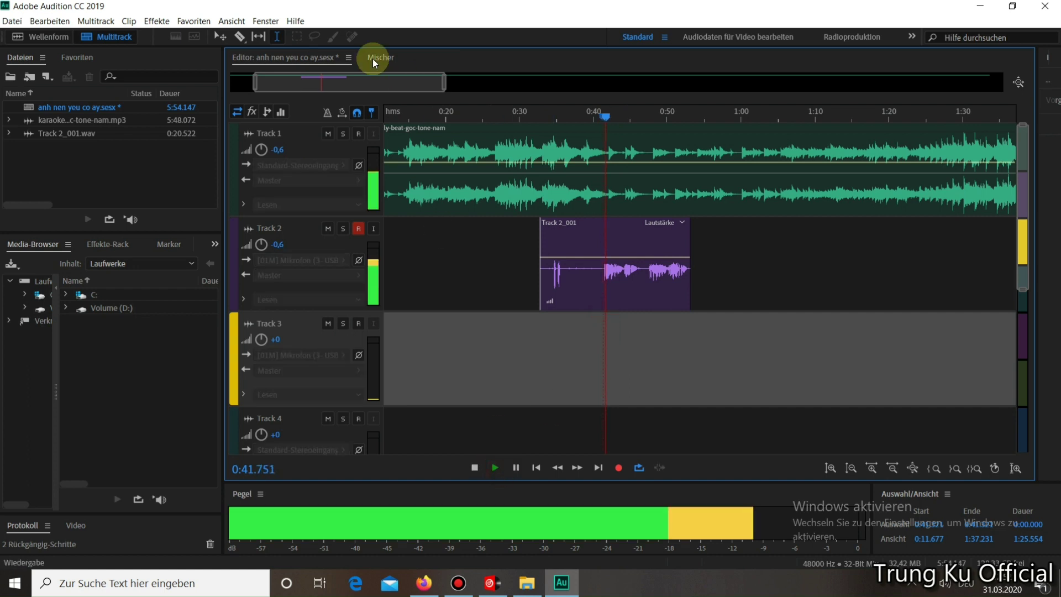
{"action": "left_click", "coordinate": [380, 58]}
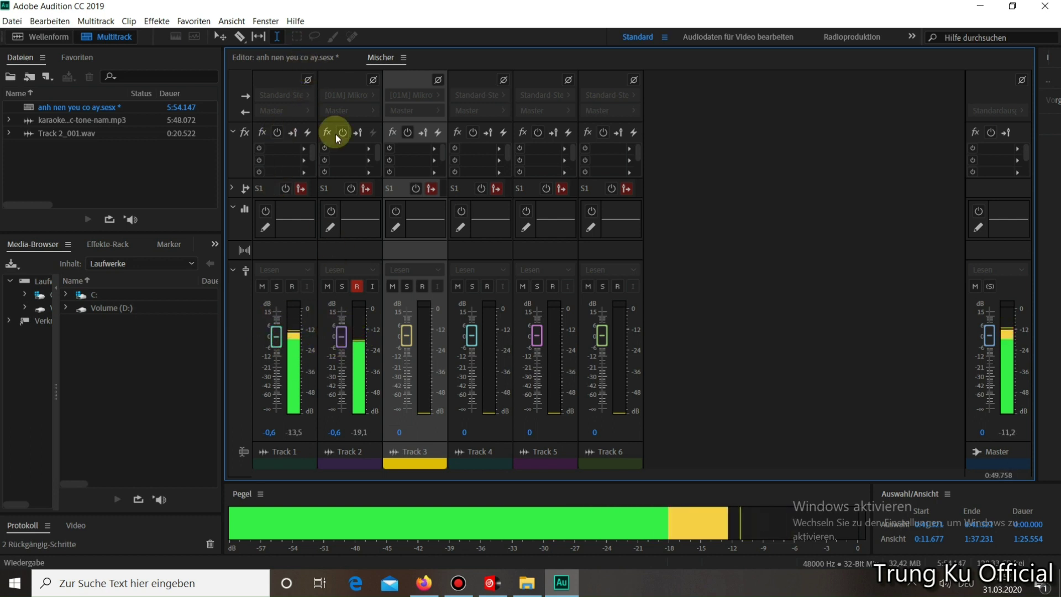
{"action": "left_click", "coordinate": [342, 336]}
{"action": "left_click_drag", "start_coordinate": [342, 336], "coordinate": [341, 332]}
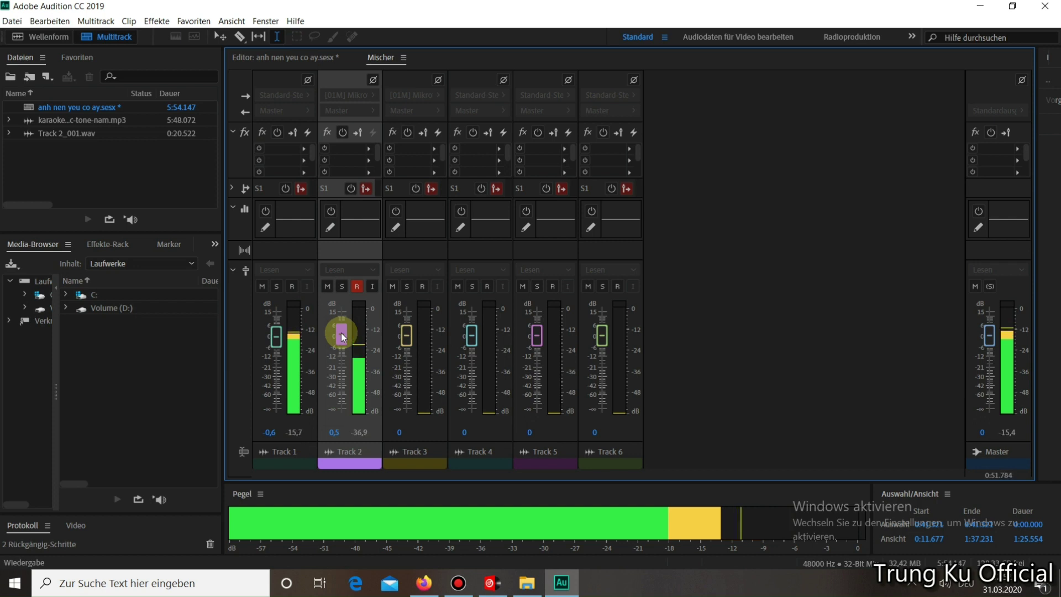
{"action": "left_click", "coordinate": [299, 59]}
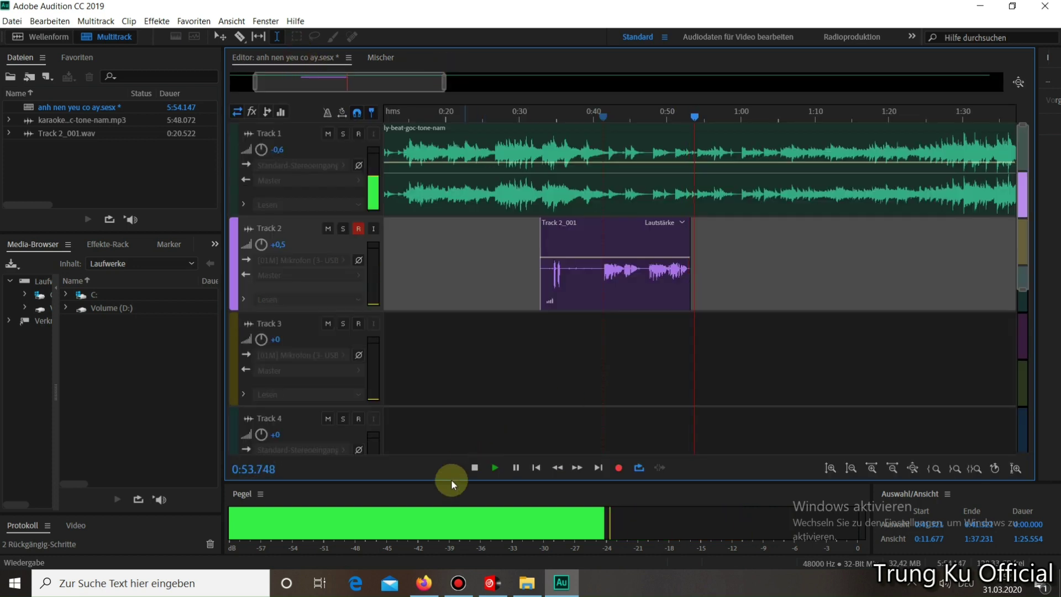
{"action": "left_click", "coordinate": [474, 467]}
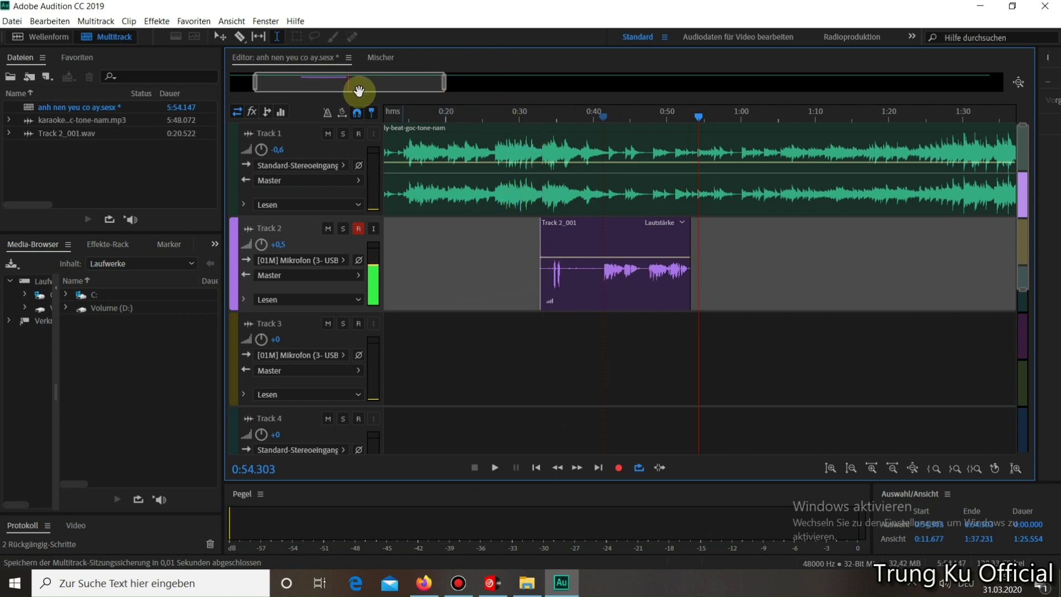
{"action": "left_click_drag", "start_coordinate": [363, 92], "coordinate": [459, 90]}
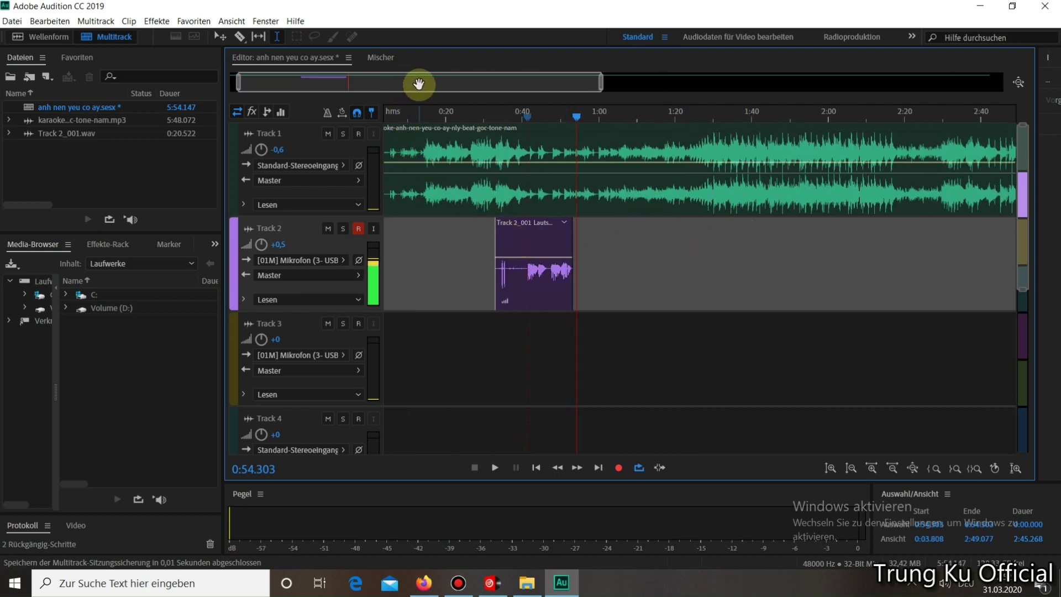
{"action": "left_click_drag", "start_coordinate": [418, 84], "coordinate": [406, 83]}
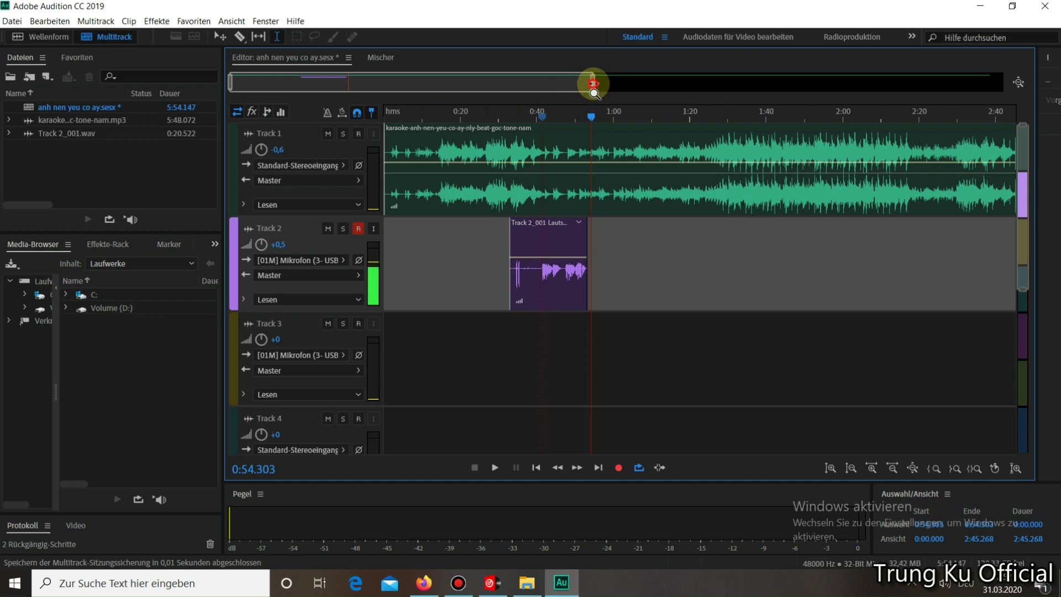
{"action": "left_click_drag", "start_coordinate": [594, 84], "coordinate": [565, 86]}
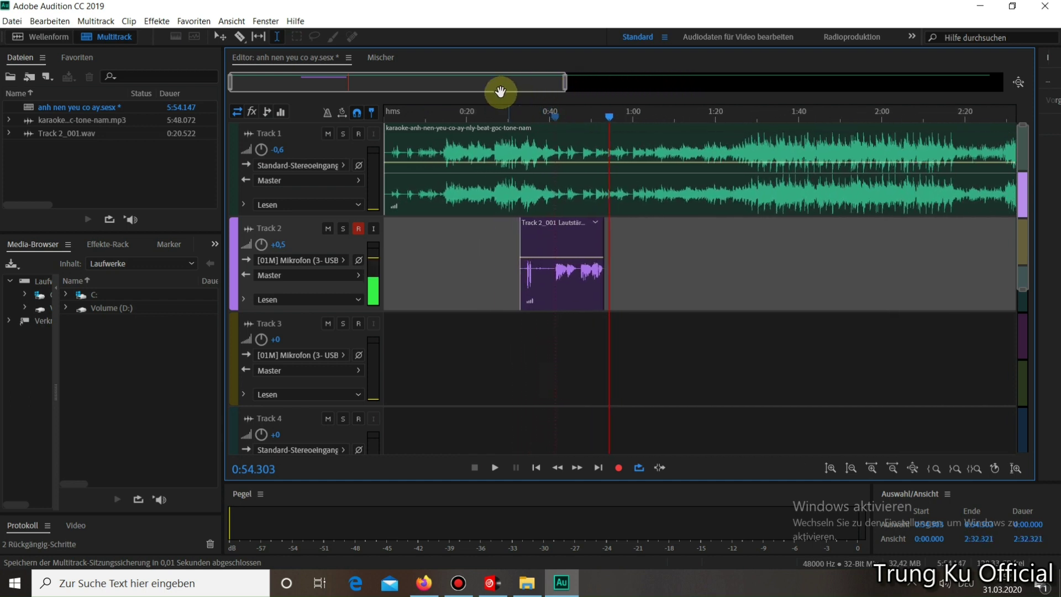
{"action": "left_click_drag", "start_coordinate": [502, 92], "coordinate": [527, 91]}
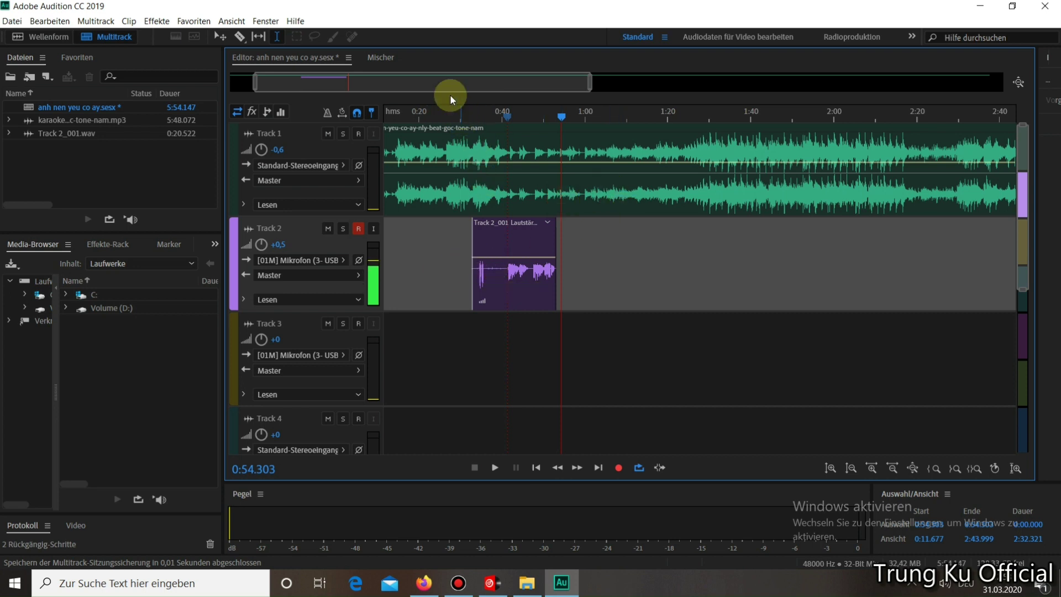
{"action": "left_click", "coordinate": [359, 229]}
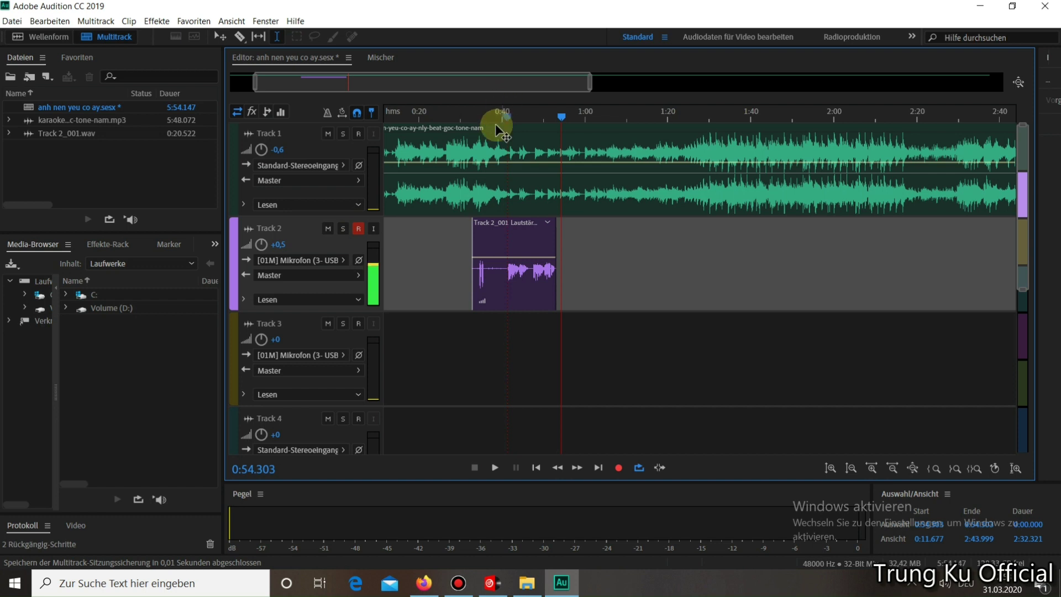
Play the Track 2 vocal clip briefly from about 0:34, and trim its start to 0:40
{"action": "scroll", "coordinate": [489, 114], "scroll_direction": "up", "scroll_amount": 5}
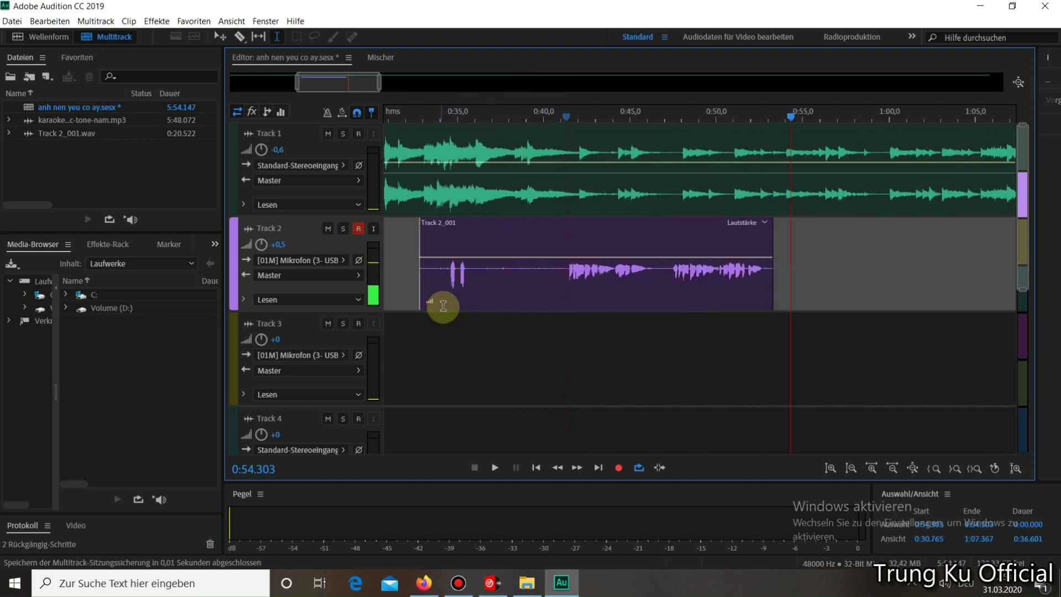
{"action": "left_click", "coordinate": [443, 306]}
{"action": "left_click", "coordinate": [495, 468]}
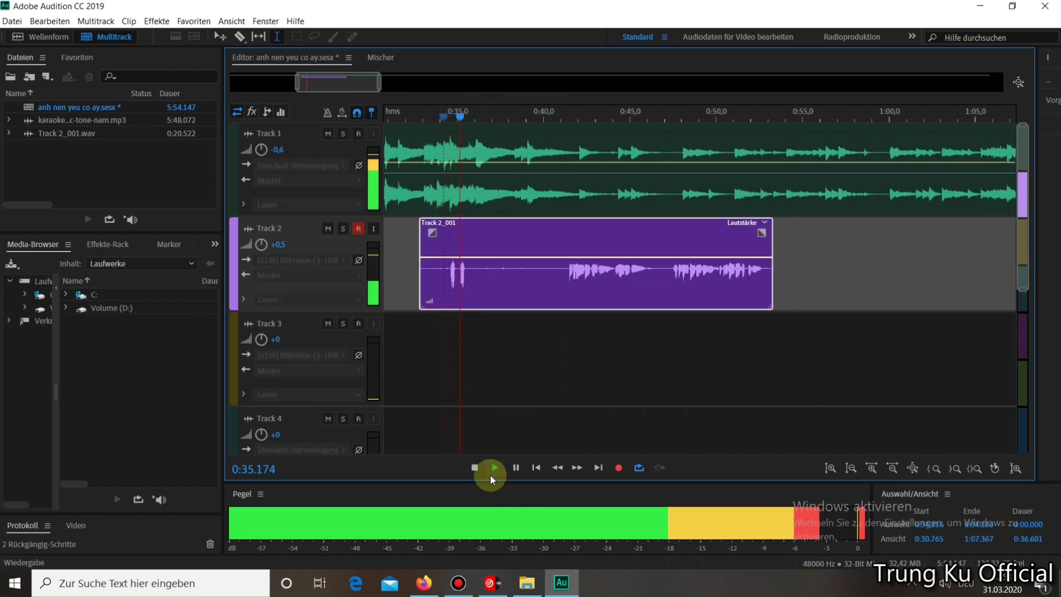
{"action": "left_click", "coordinate": [481, 468]}
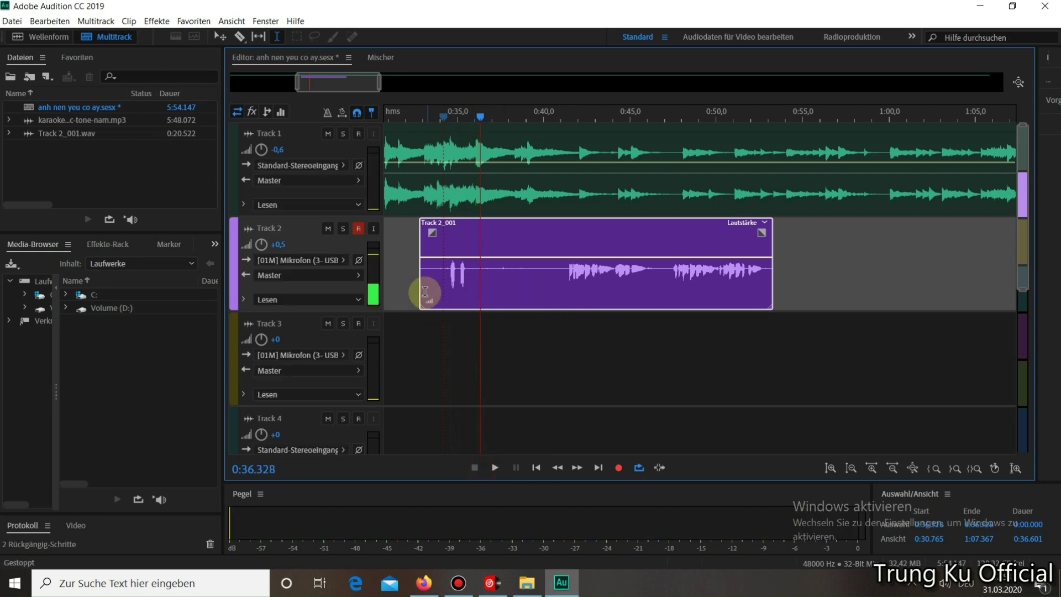
{"action": "left_click_drag", "start_coordinate": [421, 289], "coordinate": [547, 304]}
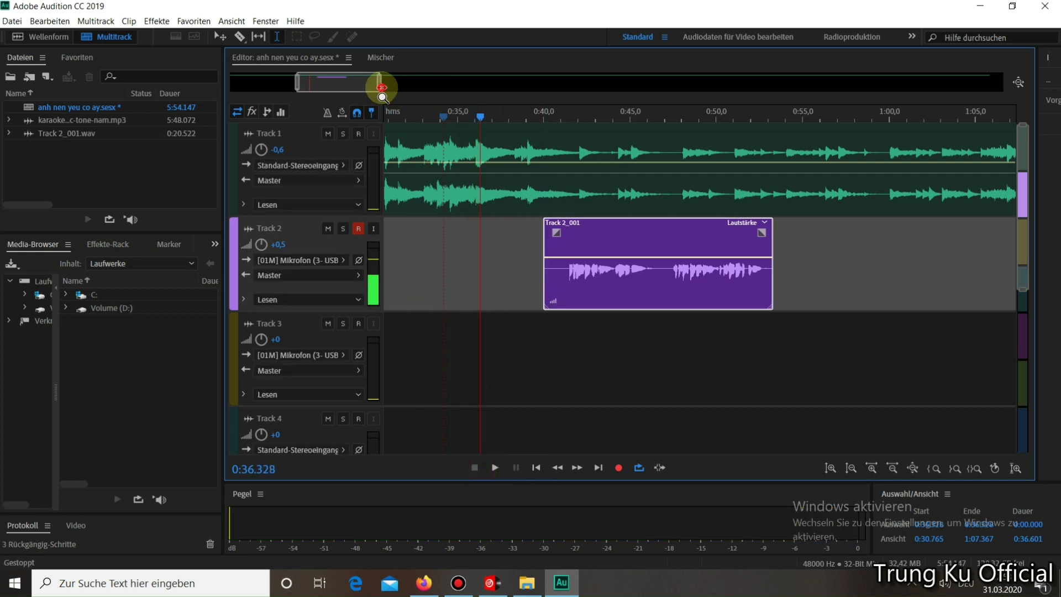
Disarm Track 2, set the playhead to 0:40, and arm Track 3 for recording
{"action": "left_click_drag", "start_coordinate": [381, 87], "coordinate": [414, 95]}
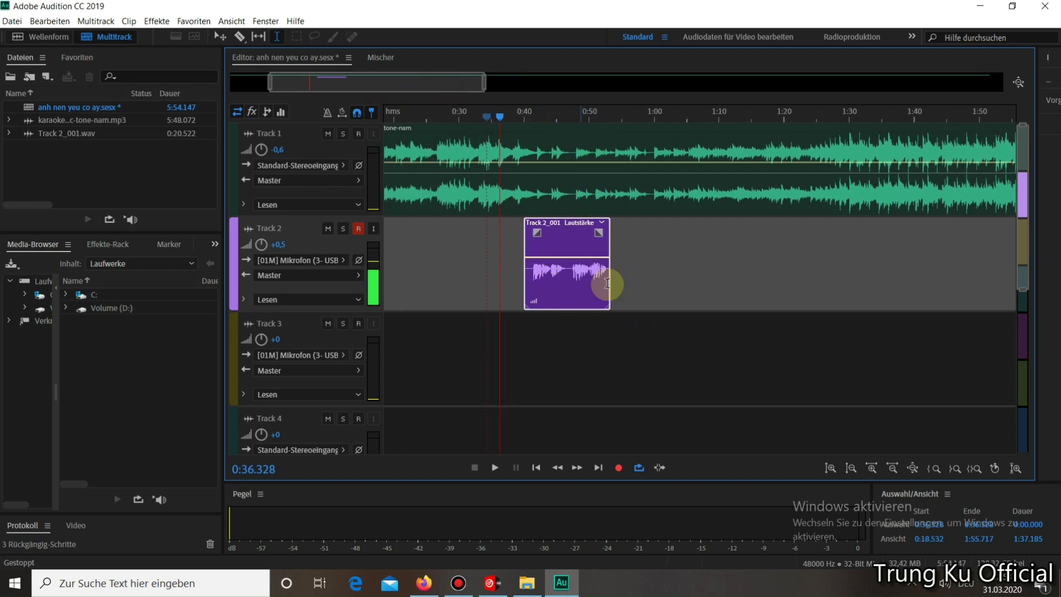
{"action": "left_click", "coordinate": [574, 331]}
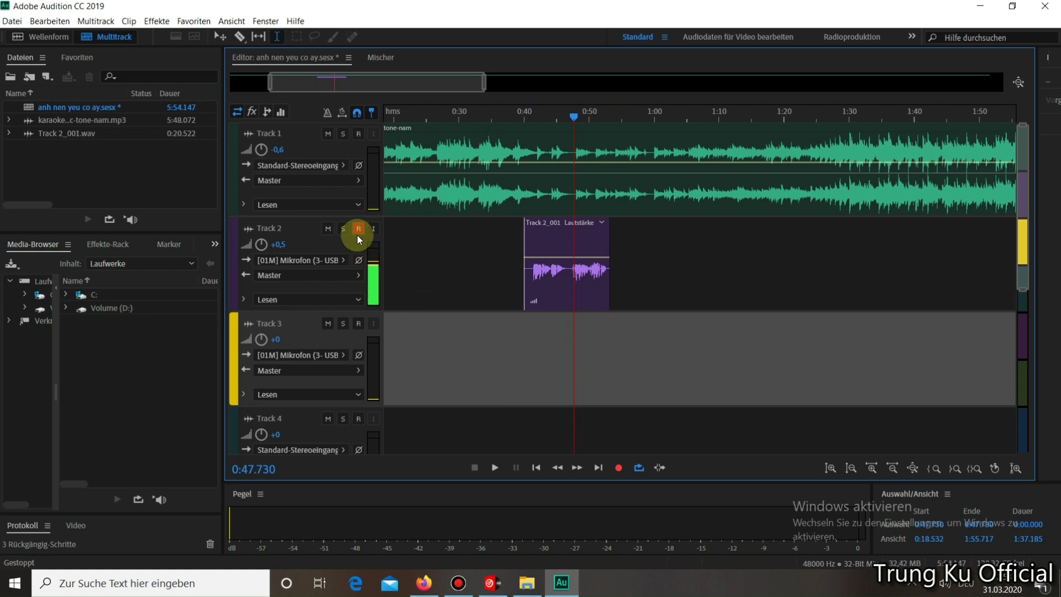
{"action": "left_click", "coordinate": [358, 232]}
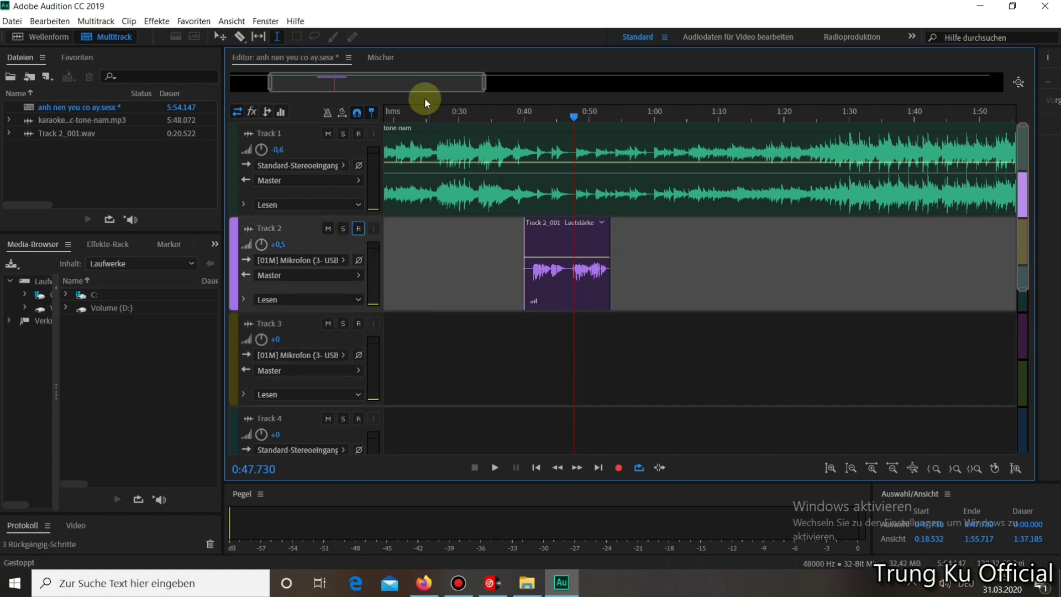
{"action": "left_click_drag", "start_coordinate": [425, 88], "coordinate": [393, 87]}
{"action": "left_click_drag", "start_coordinate": [462, 87], "coordinate": [490, 88]}
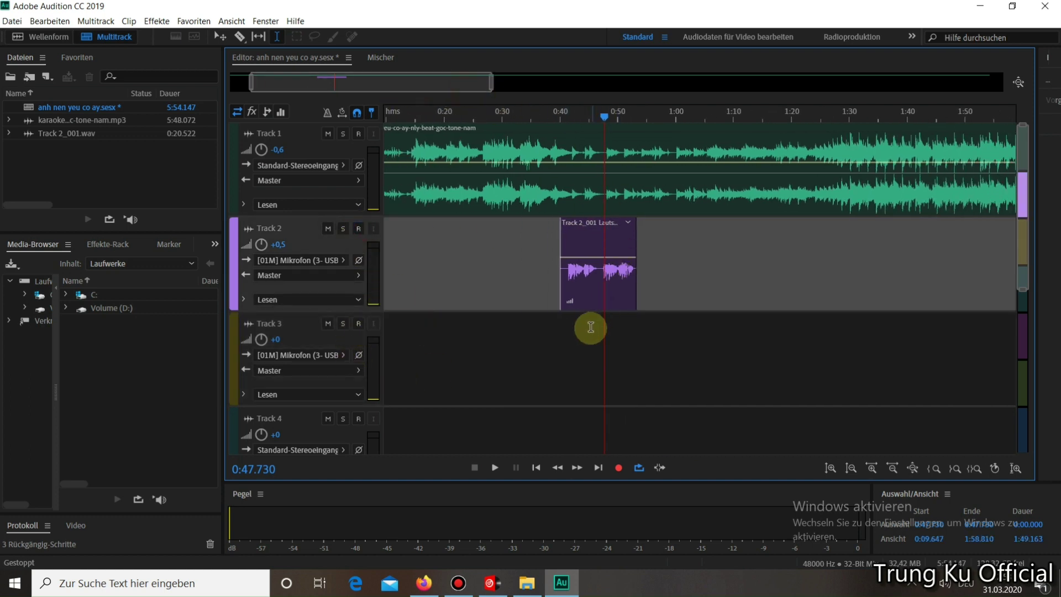
{"action": "left_click", "coordinate": [566, 338]}
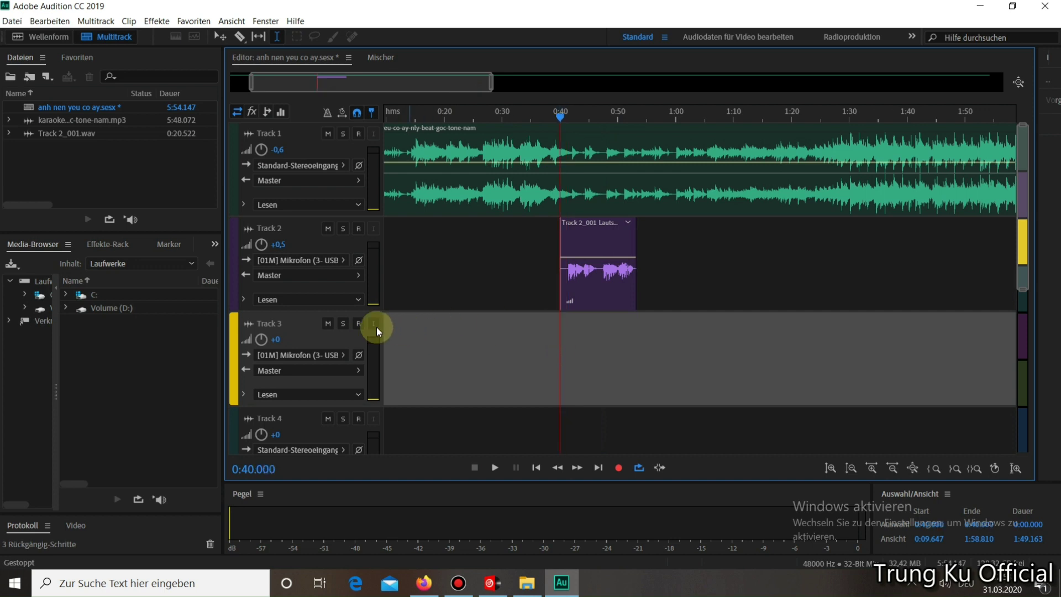
{"action": "left_click", "coordinate": [359, 324]}
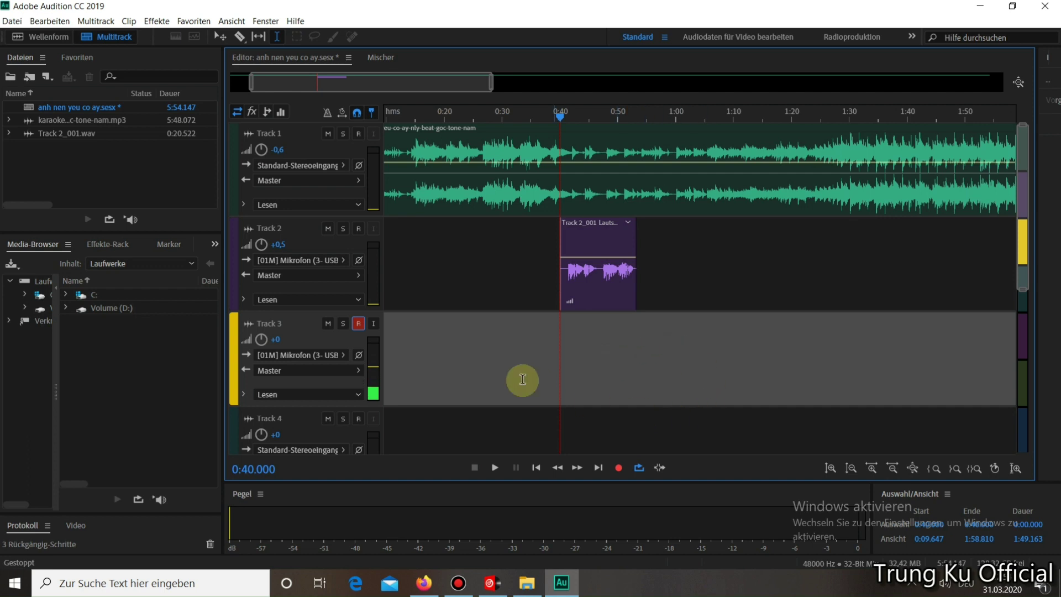
Record a vocal take on Track 3 from 0:40 to about 1:05, muting Track 2 only during the take
{"action": "left_click", "coordinate": [620, 467]}
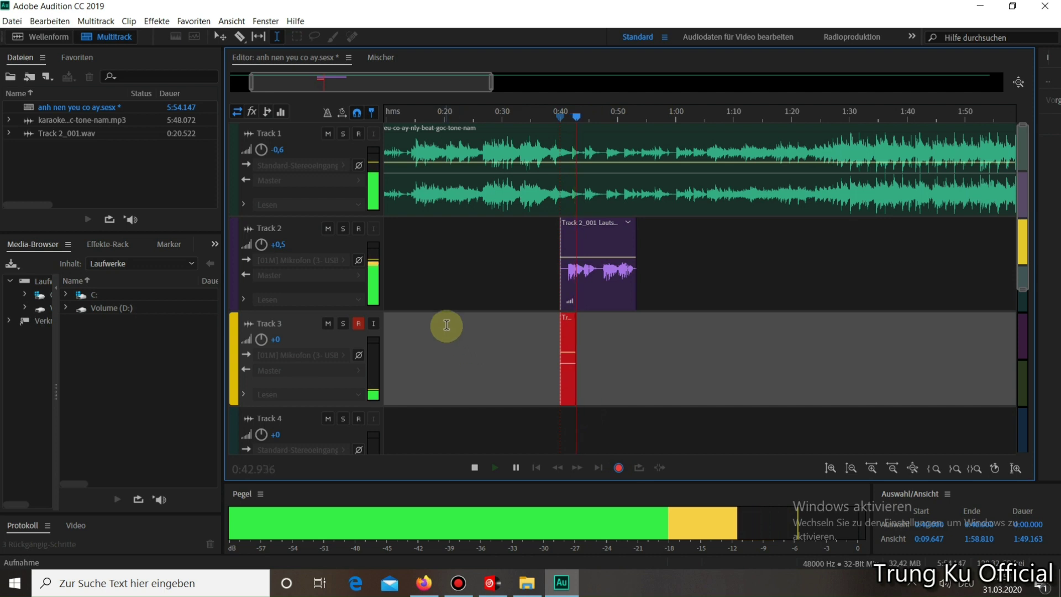
{"action": "left_click", "coordinate": [328, 228]}
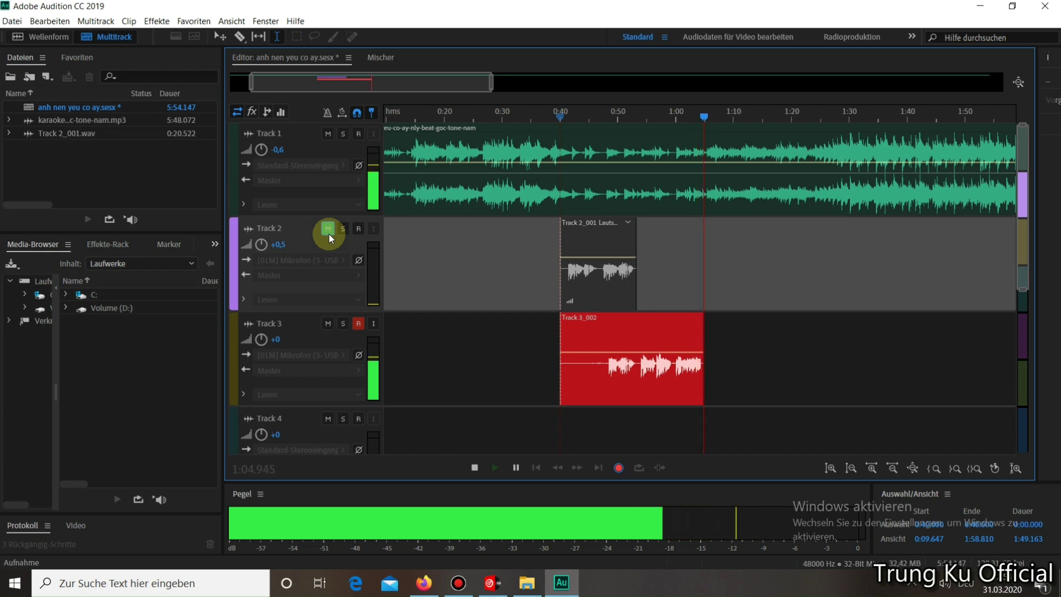
{"action": "left_click", "coordinate": [474, 467]}
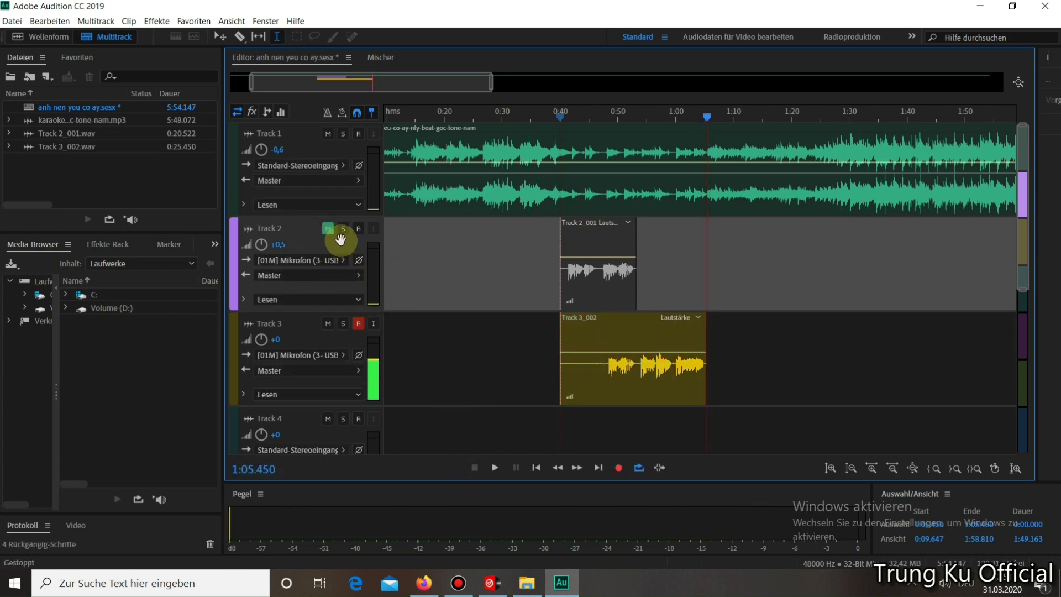
{"action": "left_click", "coordinate": [328, 229]}
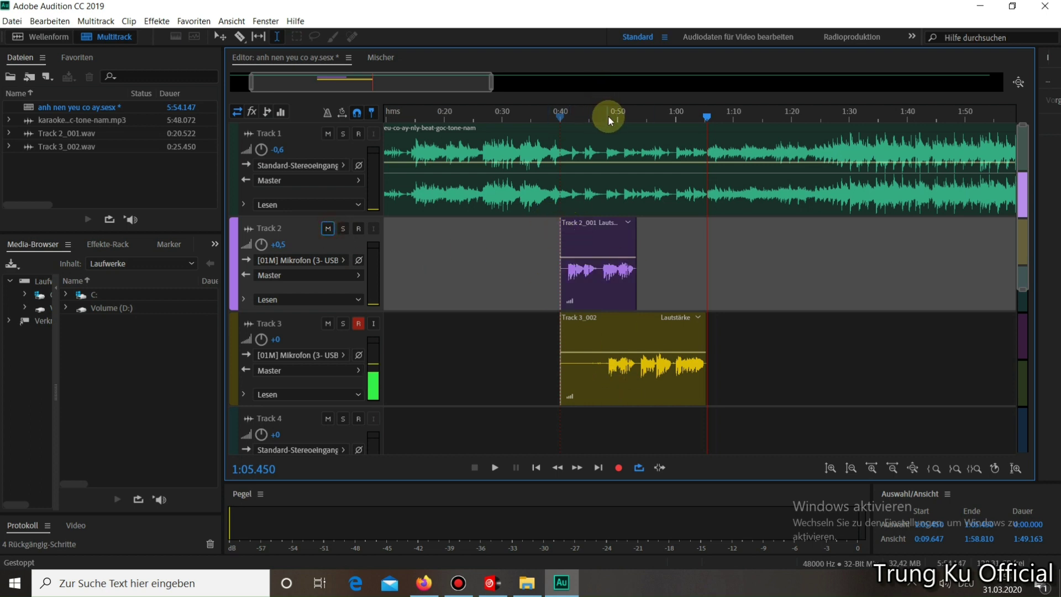
Play both vocal tracks from about 0:47 to the end of the Track 2 phrase, and trim the Track 3 clip's start to about 0:52.8
{"action": "scroll", "coordinate": [608, 116], "scroll_direction": "up", "scroll_amount": 5}
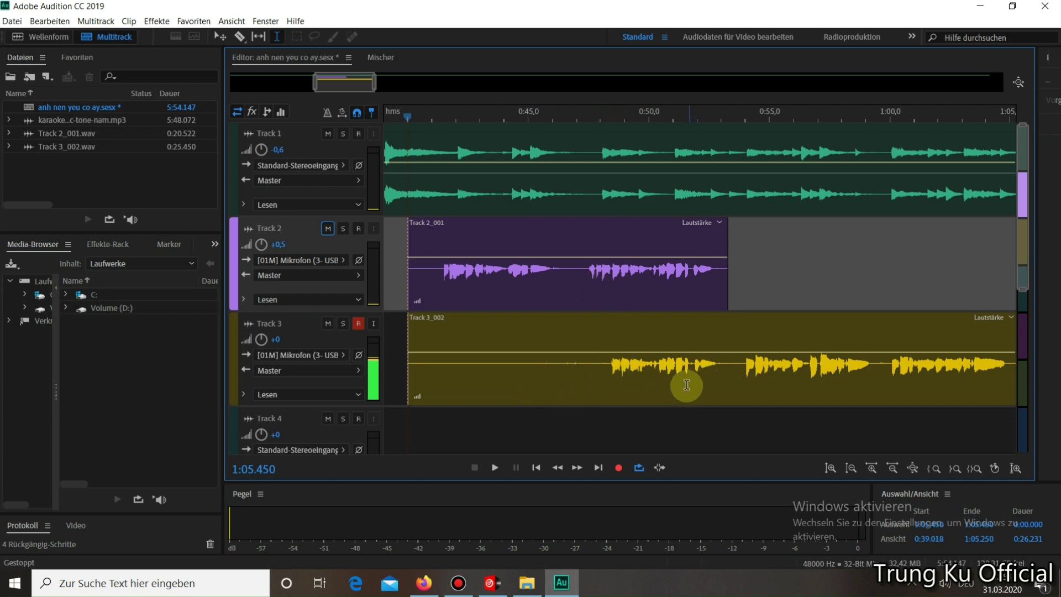
{"action": "left_click", "coordinate": [587, 377]}
{"action": "left_click", "coordinate": [496, 468]}
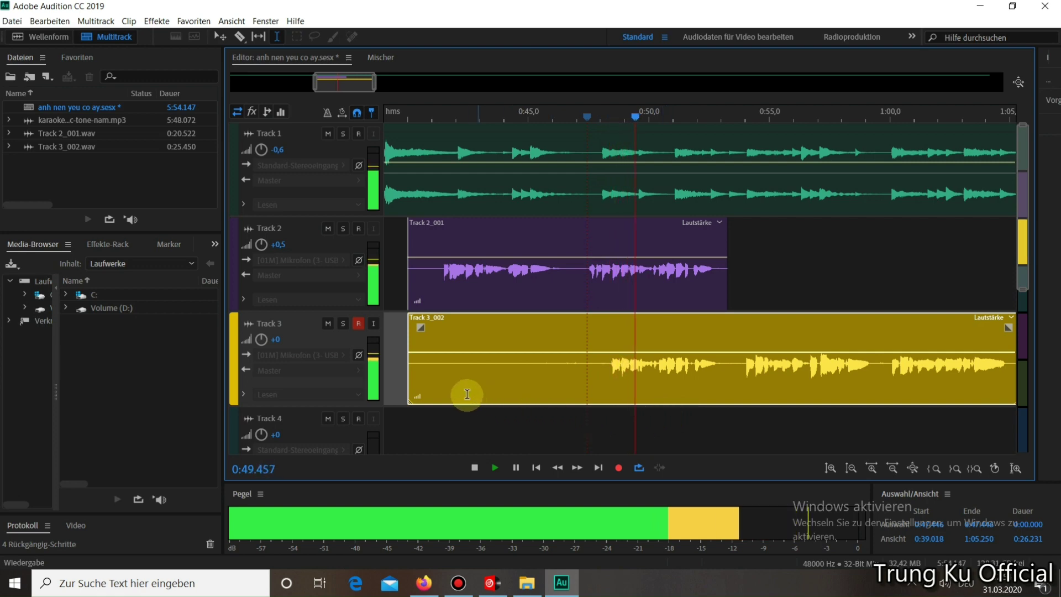
{"action": "left_click", "coordinate": [475, 468]}
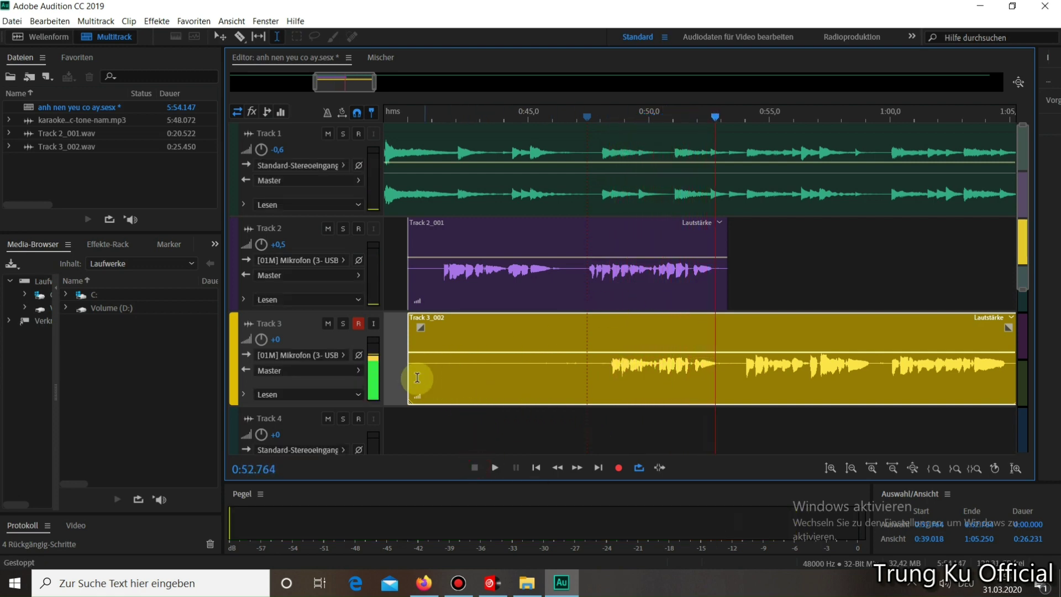
{"action": "left_click_drag", "start_coordinate": [409, 381], "coordinate": [716, 396]}
{"action": "scroll", "coordinate": [735, 112], "scroll_direction": "up", "scroll_amount": 3}
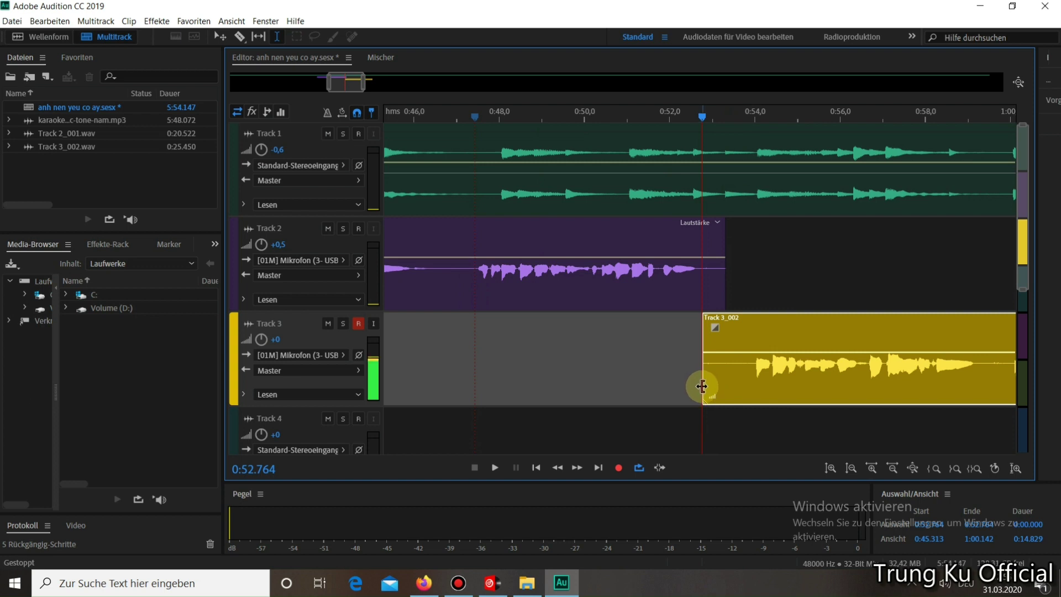
{"action": "mouse_move", "coordinate": [702, 387]}
{"action": "left_mouse_down"}
{"action": "mouse_move", "coordinate": [651, 396]}
{"action": "mouse_move", "coordinate": [750, 388]}
{"action": "mouse_move", "coordinate": [680, 405]}
{"action": "mouse_move", "coordinate": [703, 405]}
{"action": "left_mouse_up"}
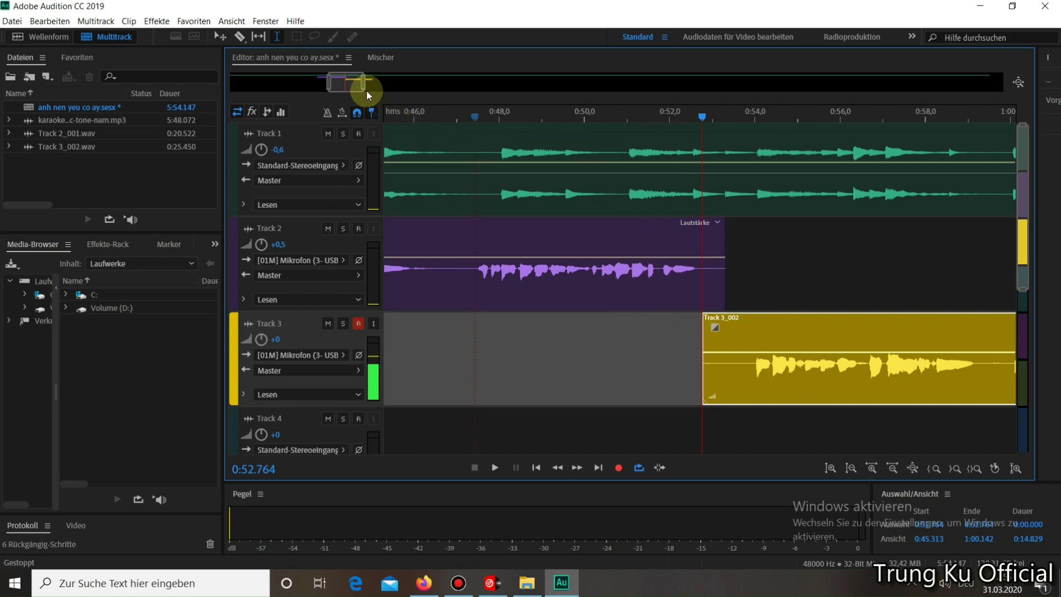
Disarm Track 3 and play the transition between the two vocal clips from about 0:47 to about 1:05
{"action": "left_click_drag", "start_coordinate": [362, 83], "coordinate": [495, 111]}
{"action": "left_click_drag", "start_coordinate": [420, 89], "coordinate": [374, 95]}
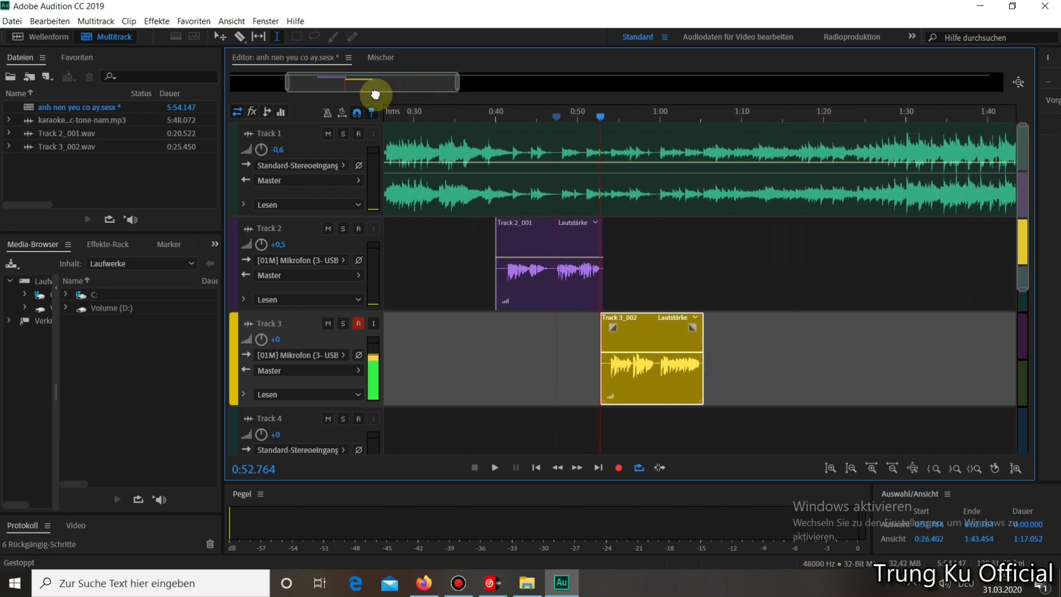
{"action": "left_click_drag", "start_coordinate": [457, 88], "coordinate": [490, 91]}
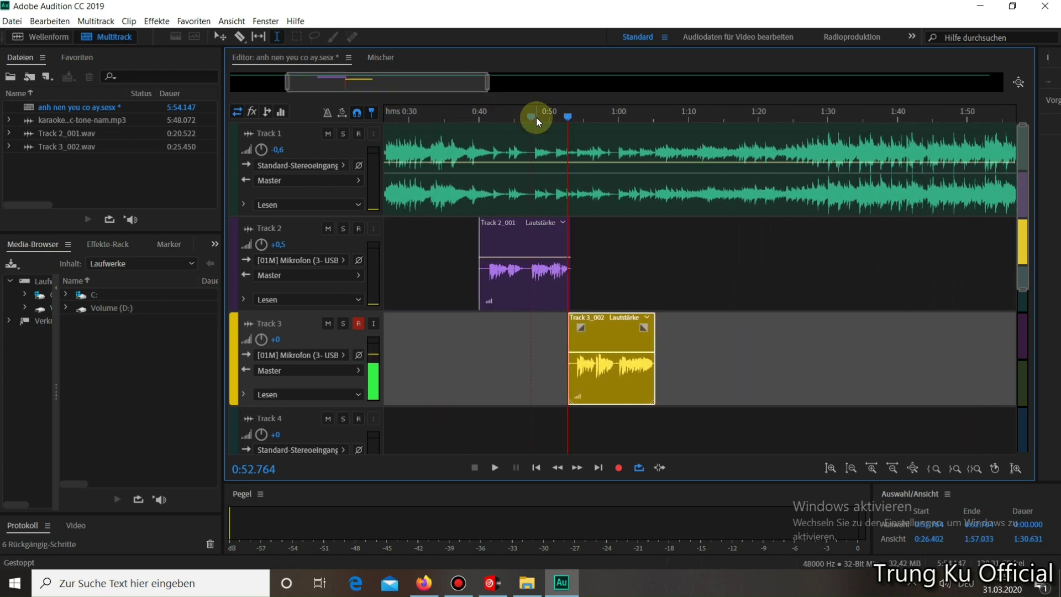
{"action": "scroll", "coordinate": [532, 115], "scroll_direction": "up", "scroll_amount": 5}
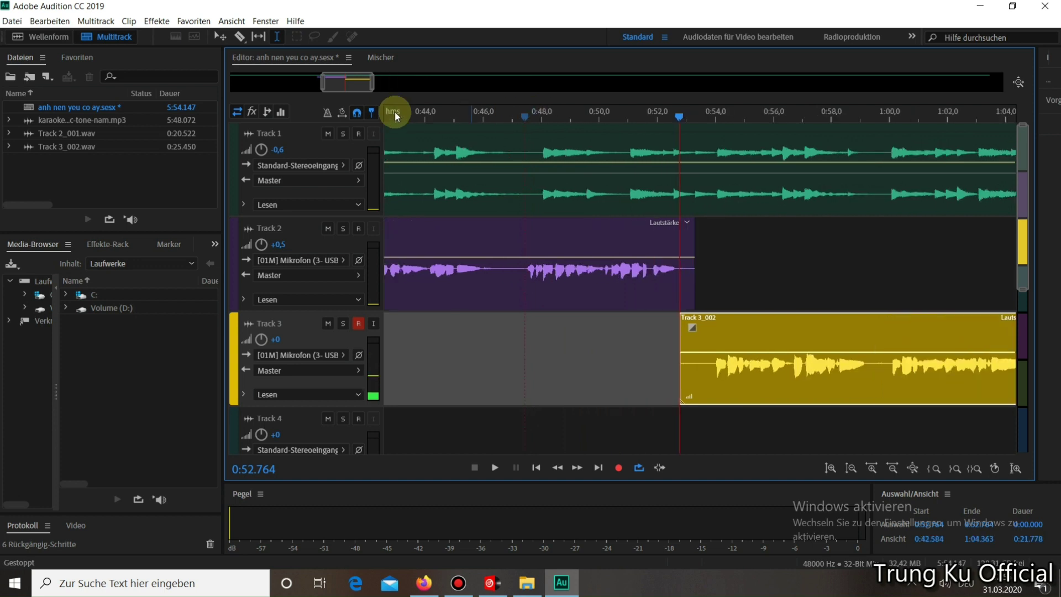
{"action": "mouse_move", "coordinate": [374, 86]}
{"action": "left_mouse_down"}
{"action": "mouse_move", "coordinate": [427, 87]}
{"action": "mouse_move", "coordinate": [388, 87]}
{"action": "left_mouse_up"}
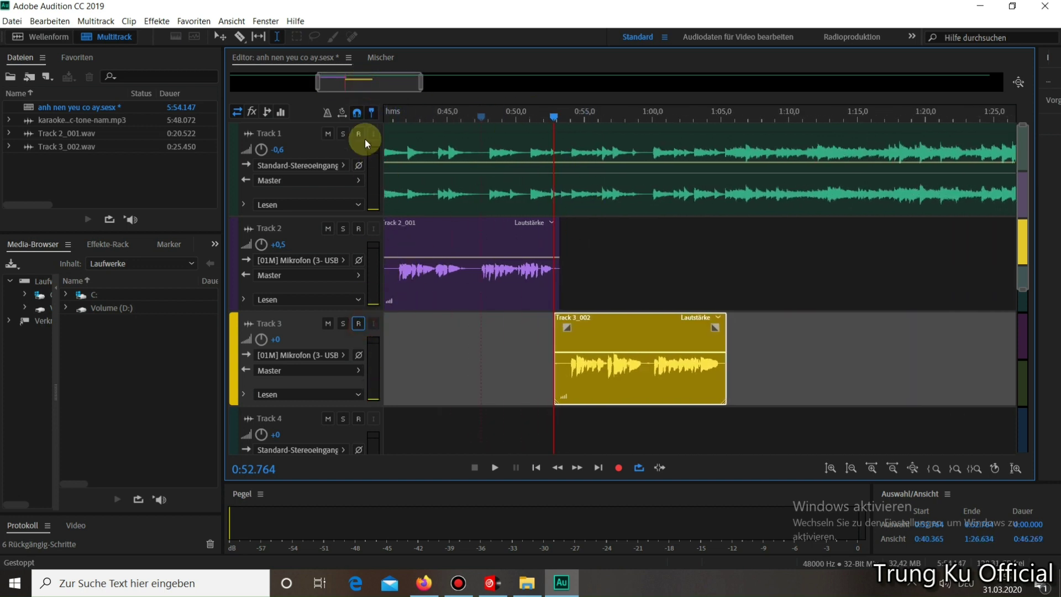
{"action": "left_click", "coordinate": [481, 342]}
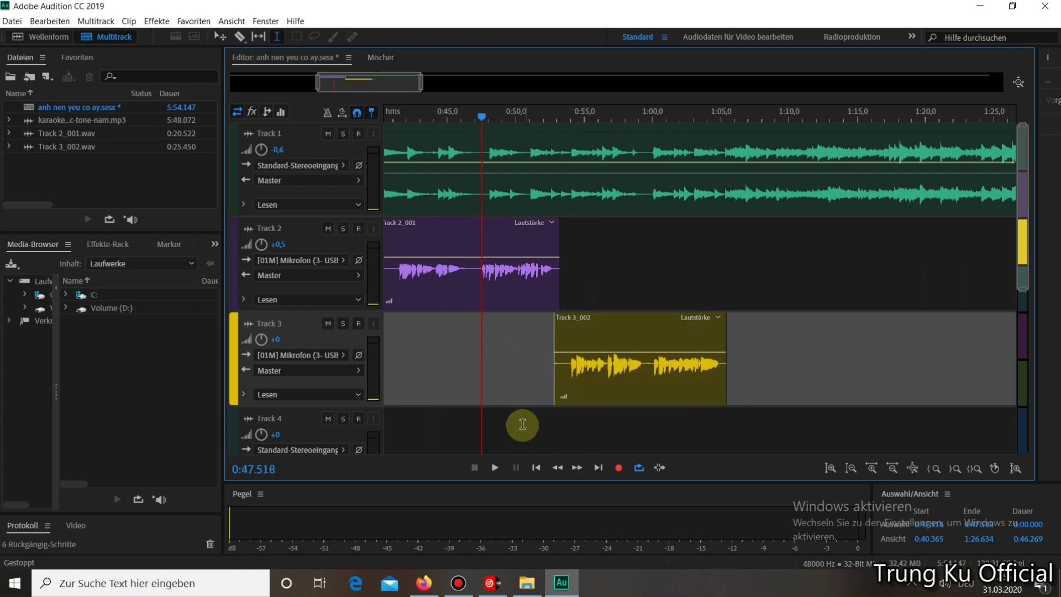
{"action": "left_click", "coordinate": [494, 468]}
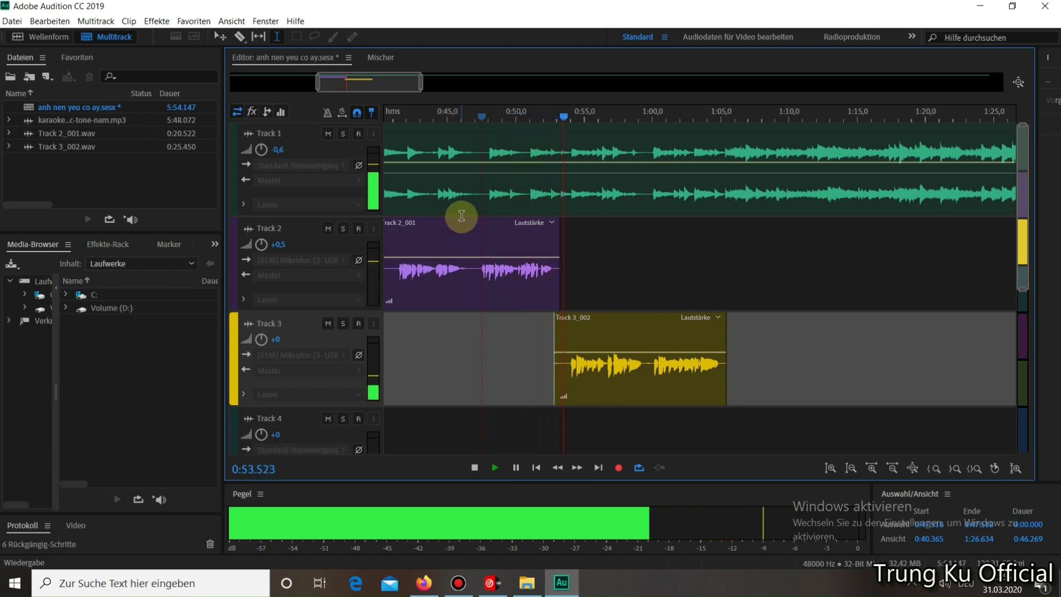
{"action": "left_click", "coordinate": [475, 469]}
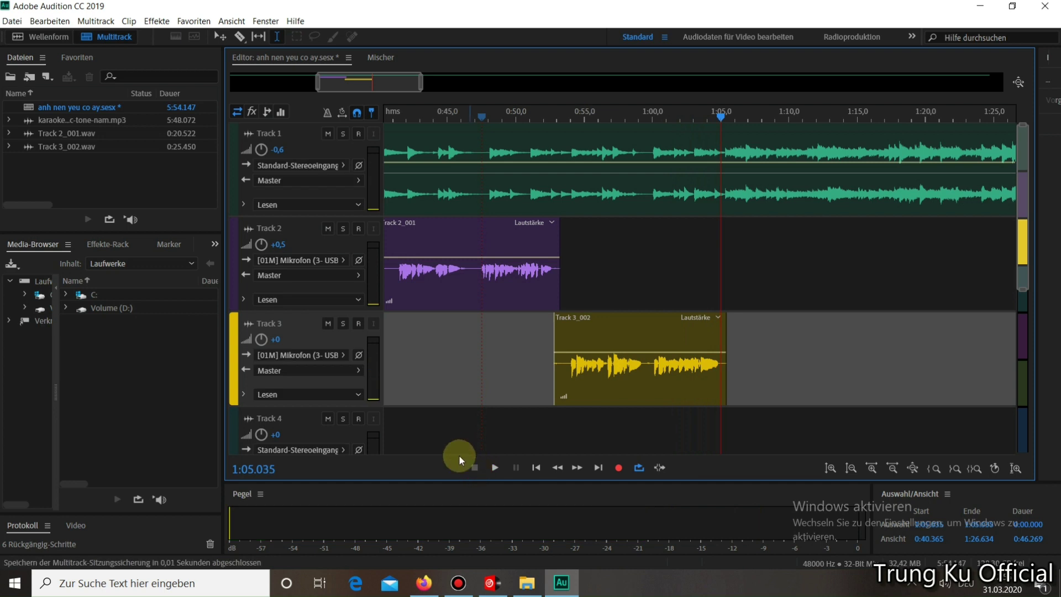
Place the playhead at about 1:01 after the Track 2 clip, and arm Track 2 for recording
{"action": "left_click_drag", "start_coordinate": [351, 84], "coordinate": [323, 84]}
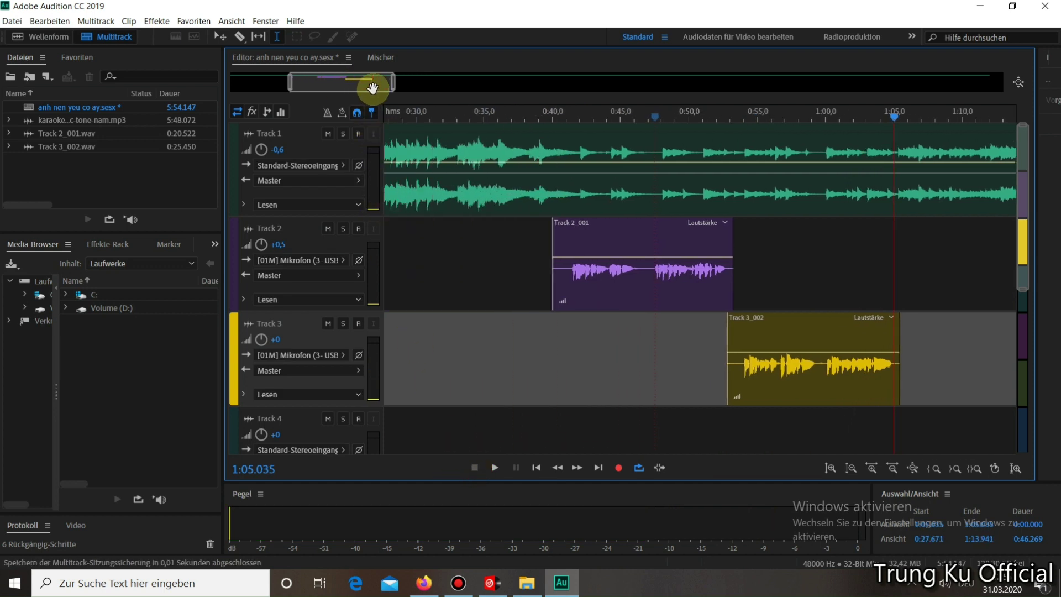
{"action": "left_click_drag", "start_coordinate": [390, 83], "coordinate": [507, 84]}
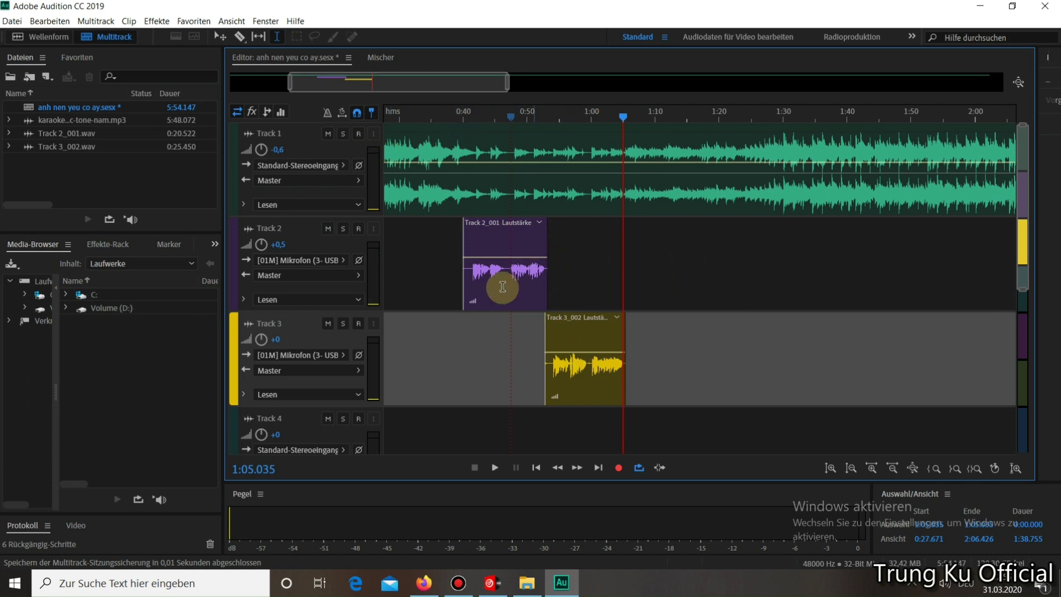
{"action": "left_click", "coordinate": [599, 279]}
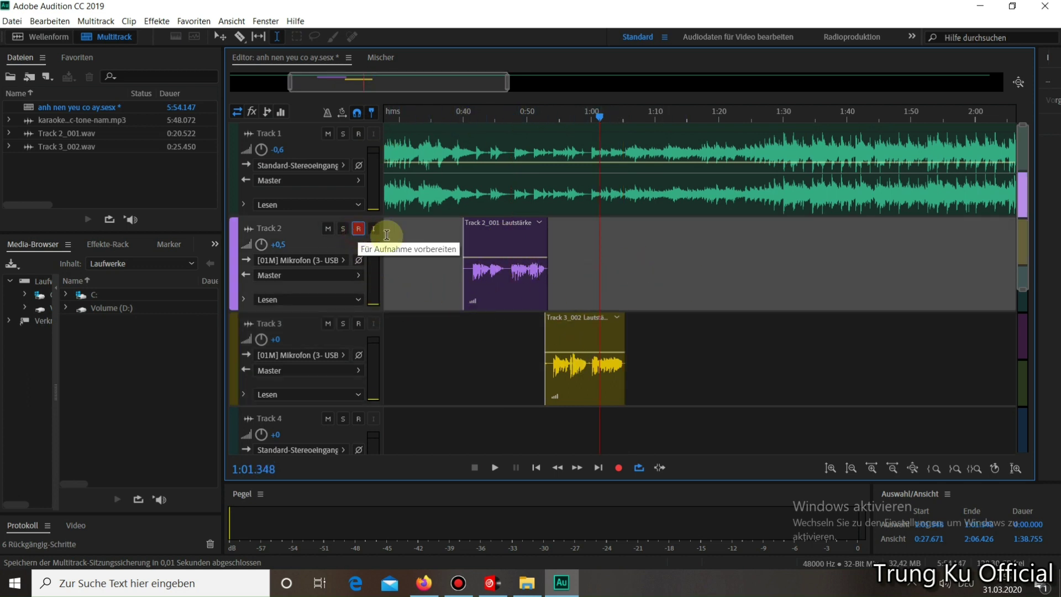
{"action": "left_click", "coordinate": [359, 230]}
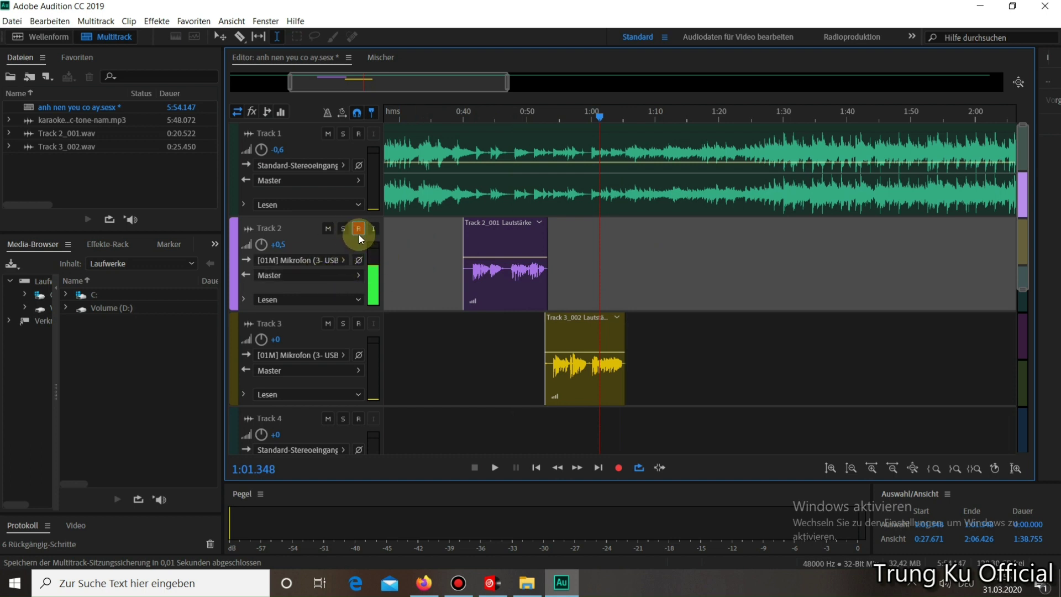
Record a second vocal take on Track 2 from about 1:03 to about 1:15
{"action": "mouse_move", "coordinate": [440, 83]}
{"action": "left_mouse_down"}
{"action": "mouse_move", "coordinate": [488, 89]}
{"action": "mouse_move", "coordinate": [440, 88]}
{"action": "left_mouse_up"}
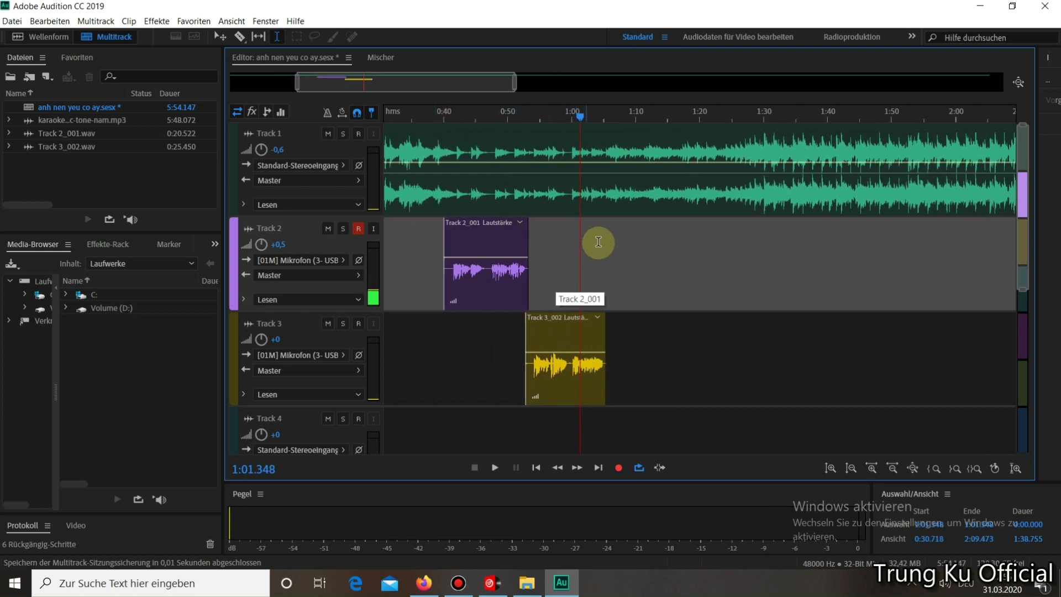
{"action": "left_click", "coordinate": [618, 469]}
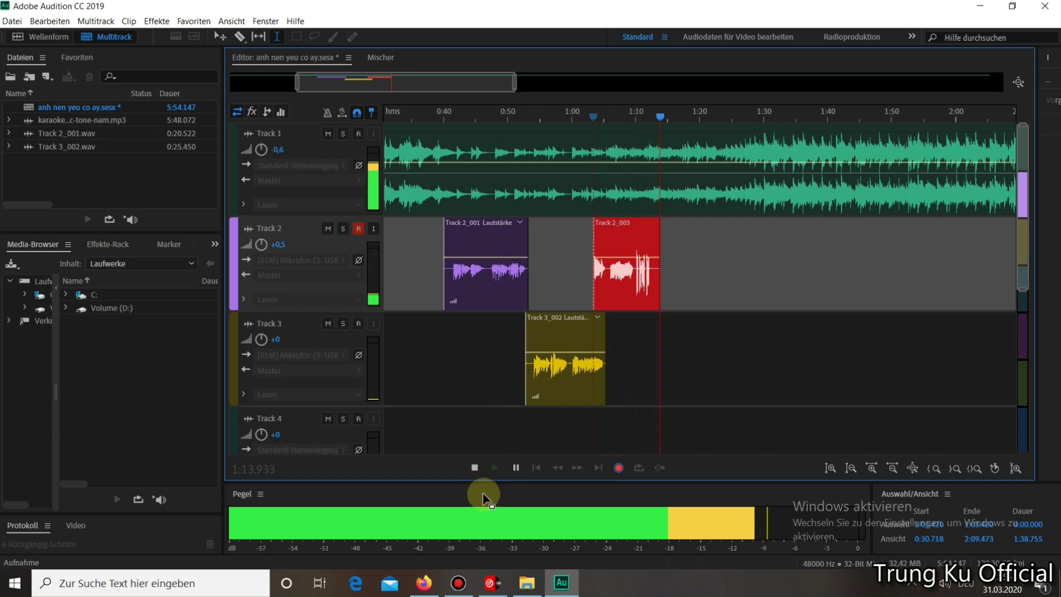
{"action": "left_click", "coordinate": [475, 467]}
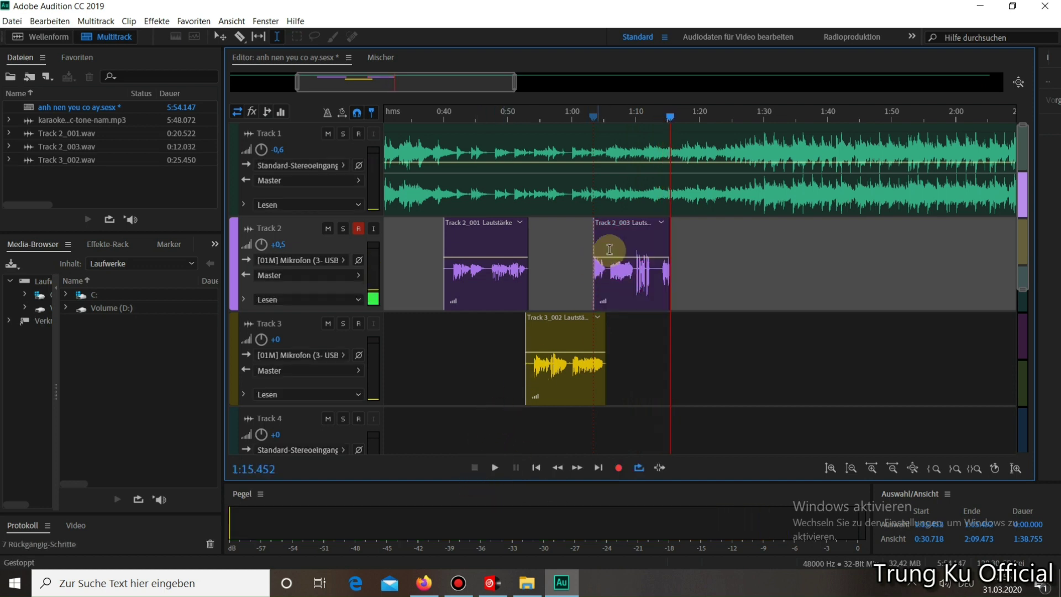
Place the playhead at about 1:12 and disarm Track 2
{"action": "left_click", "coordinate": [649, 353]}
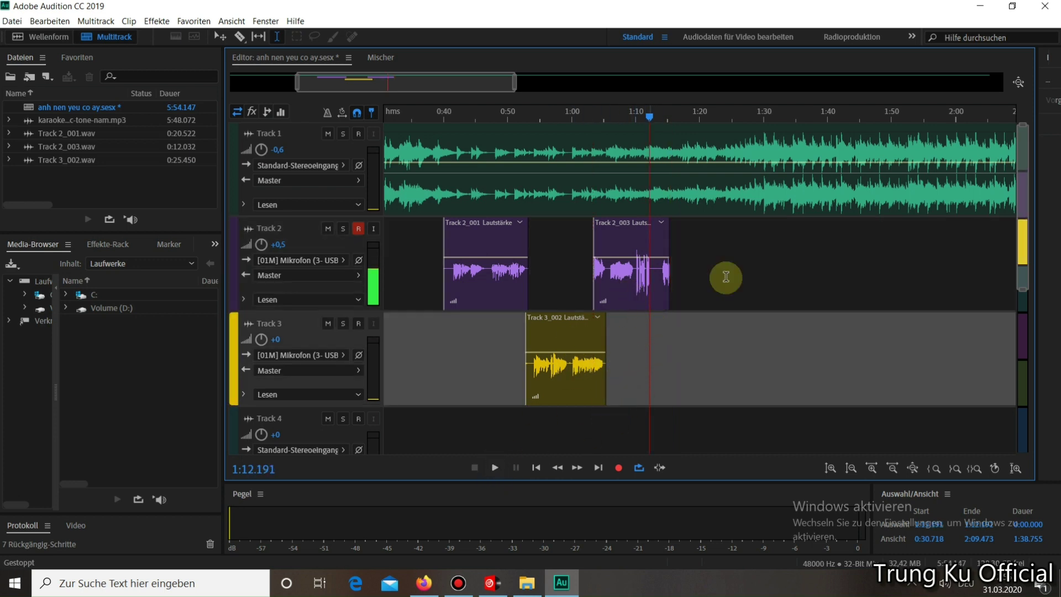
{"action": "scroll", "coordinate": [1023, 248], "scroll_direction": "down", "scroll_amount": 3}
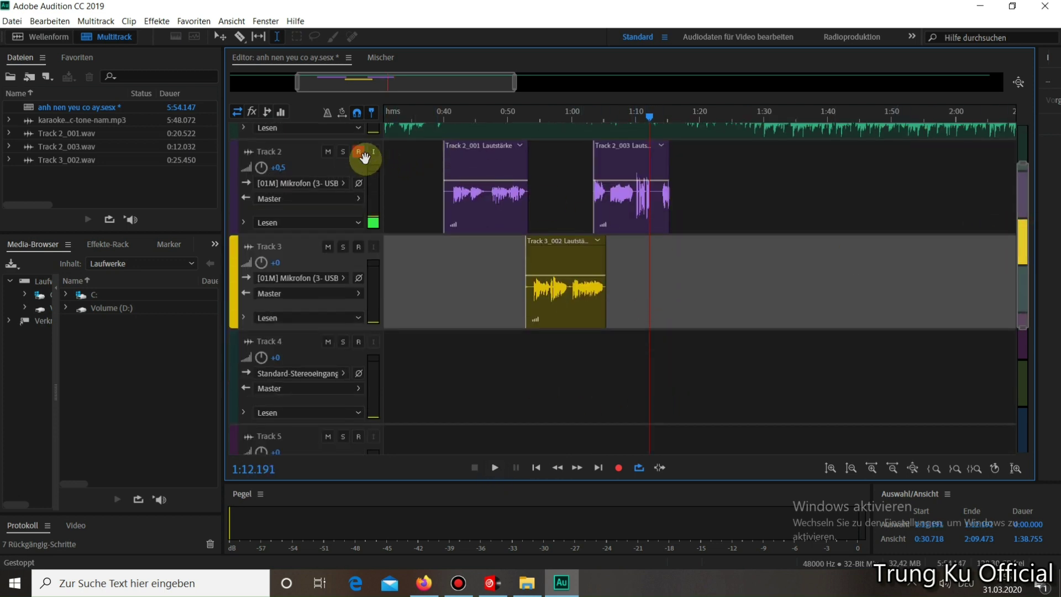
{"action": "left_click", "coordinate": [359, 153]}
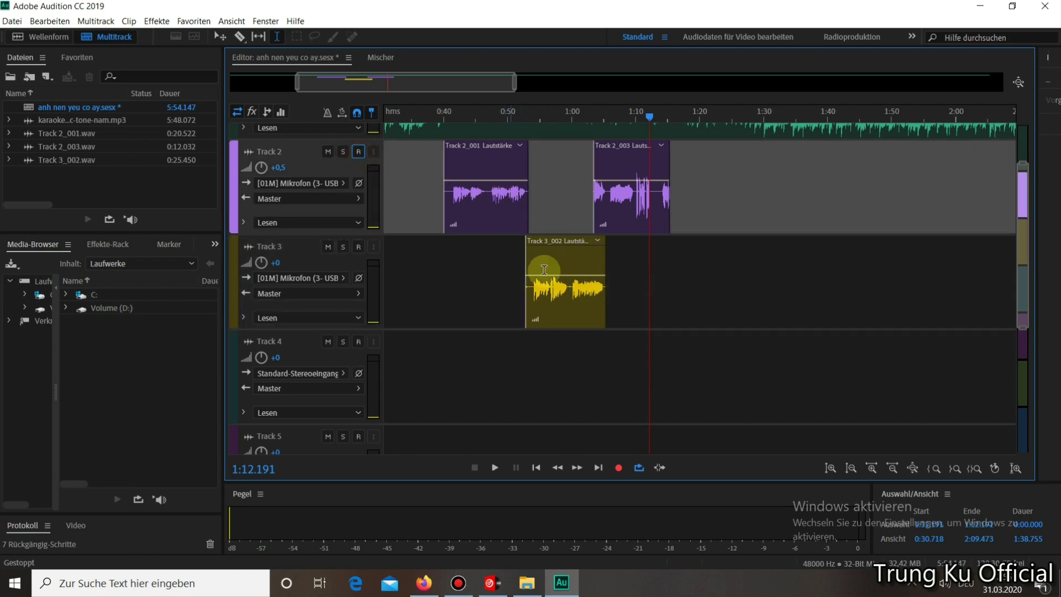
{"action": "left_click", "coordinate": [358, 342]}
{"action": "scroll", "coordinate": [401, 350], "scroll_direction": "down", "scroll_amount": 2}
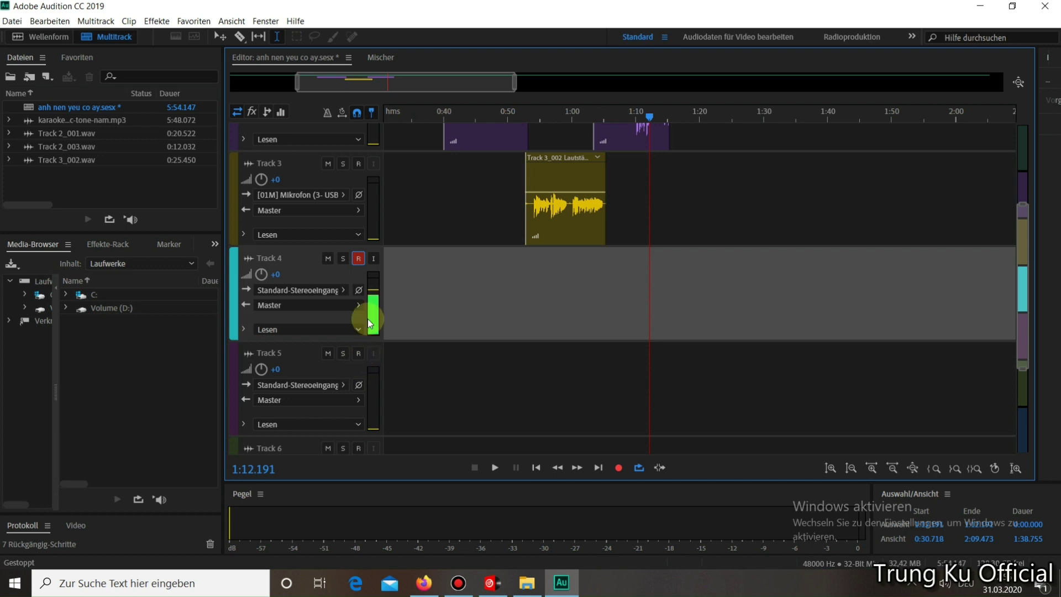
{"action": "left_click", "coordinate": [360, 260]}
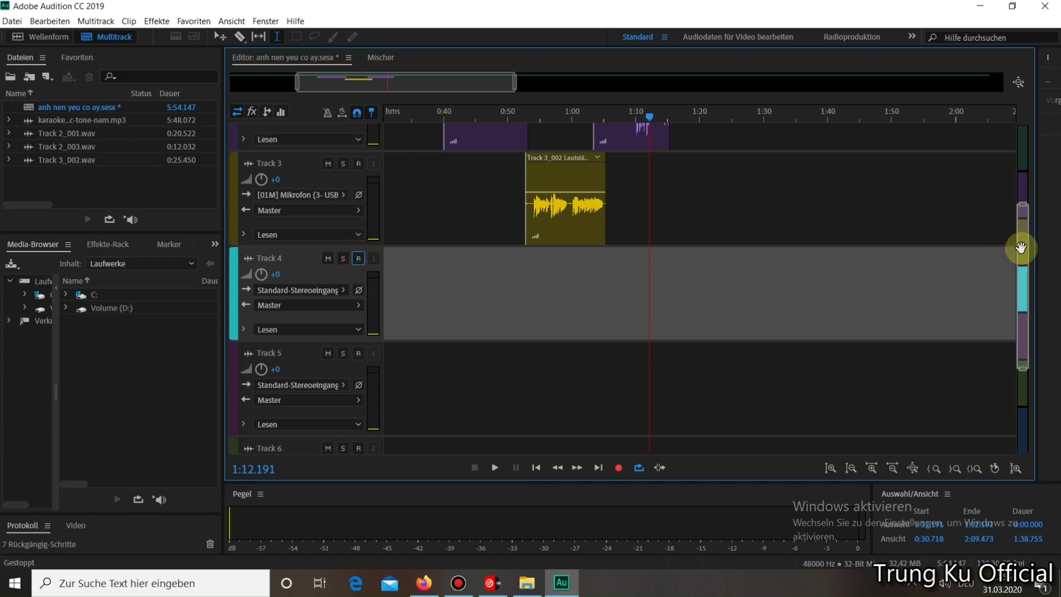
Record a vocal take on Track 3 from about 1:12 to about 1:18, and disarm the track when finished
{"action": "left_click_drag", "start_coordinate": [1021, 246], "coordinate": [1017, 192]}
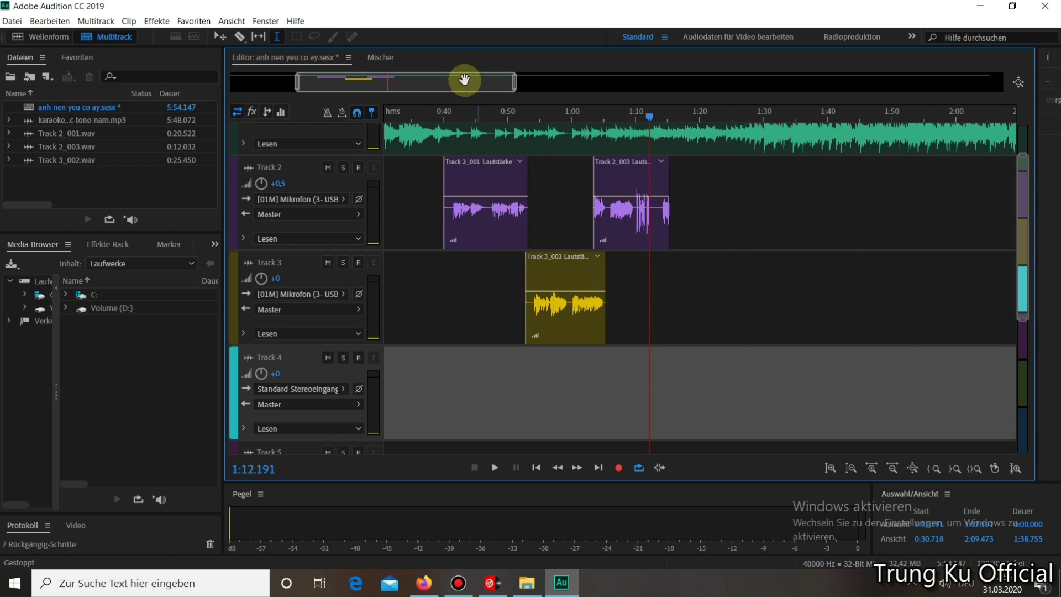
{"action": "left_click_drag", "start_coordinate": [466, 78], "coordinate": [587, 90]}
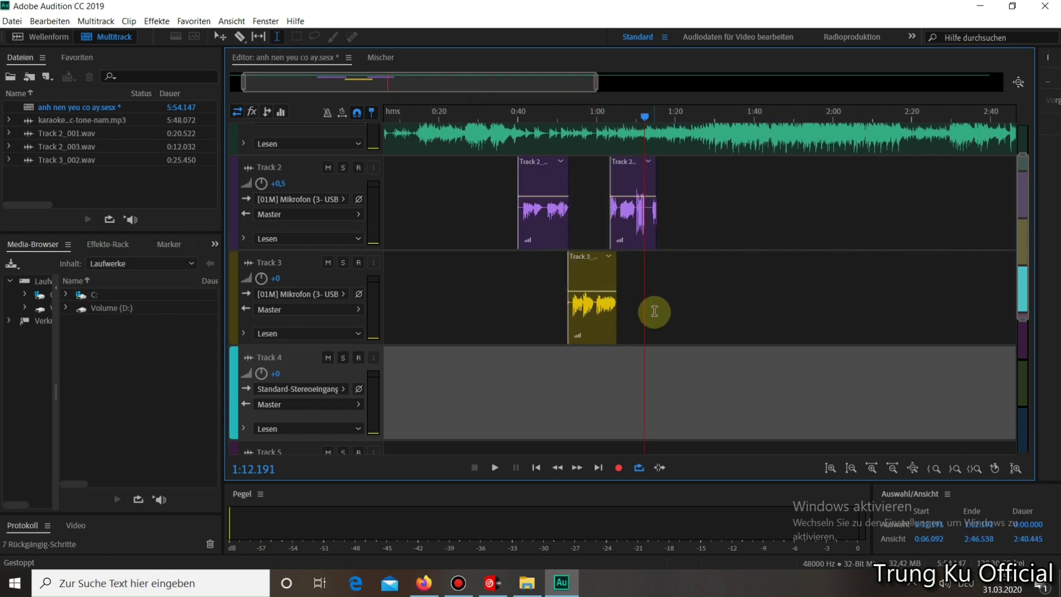
{"action": "left_click", "coordinate": [358, 263]}
{"action": "left_click", "coordinate": [618, 468]}
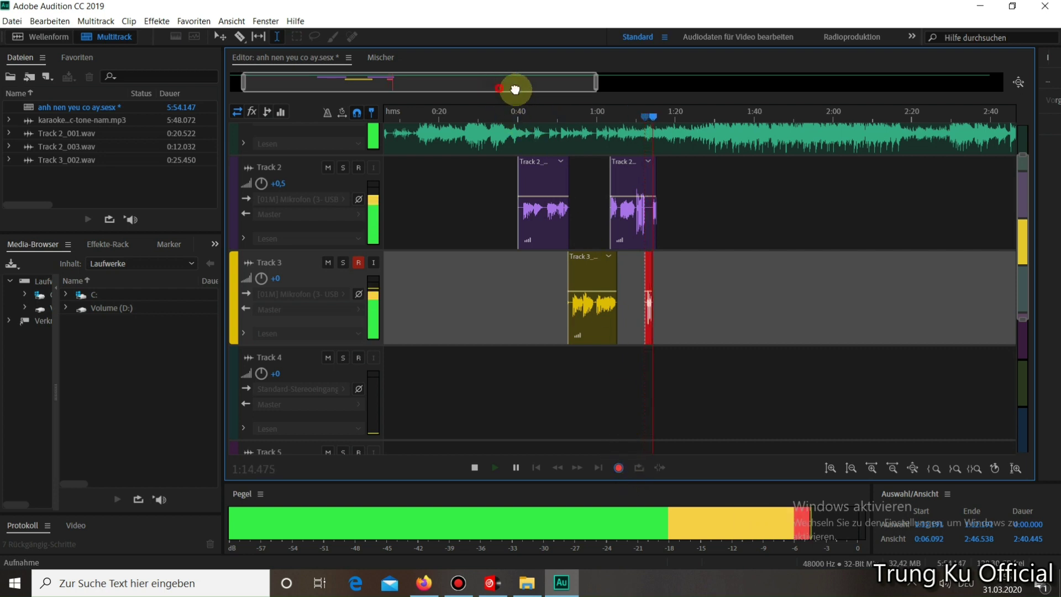
{"action": "left_click_drag", "start_coordinate": [512, 88], "coordinate": [540, 90]}
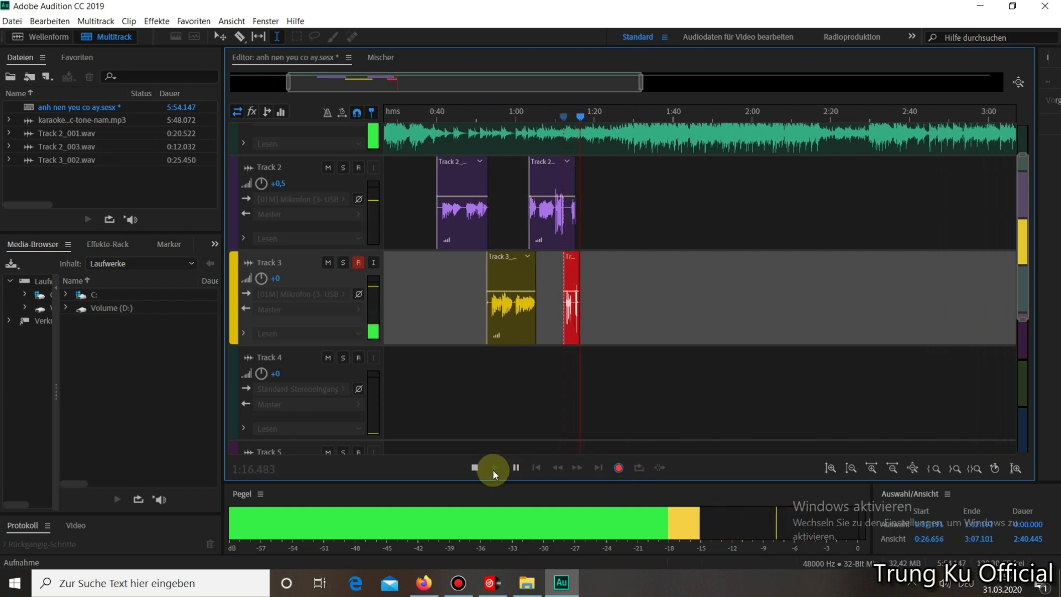
{"action": "left_click", "coordinate": [473, 467]}
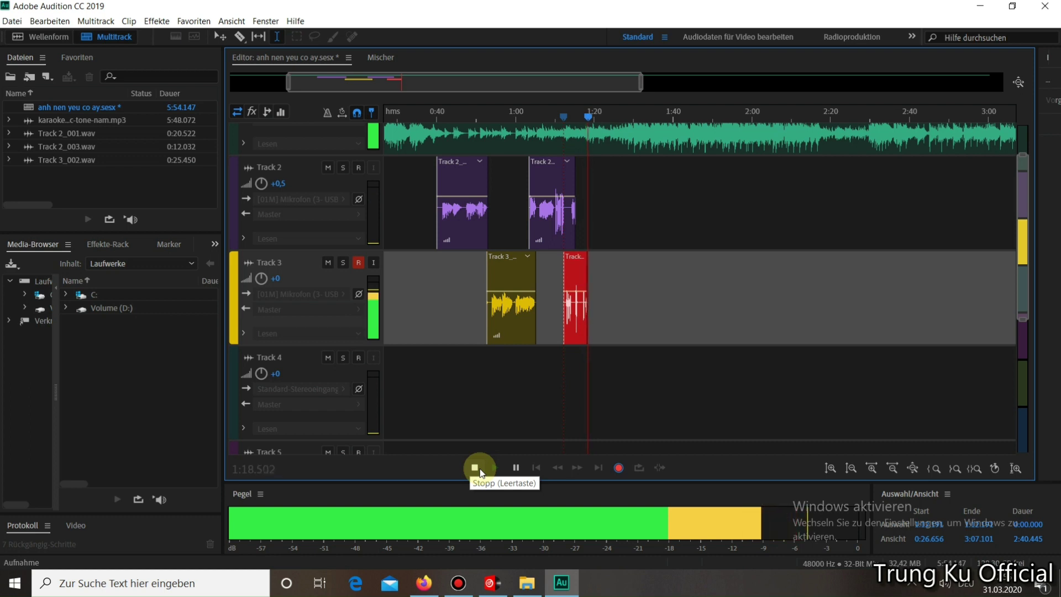
{"action": "left_click_drag", "start_coordinate": [536, 83], "coordinate": [457, 85]}
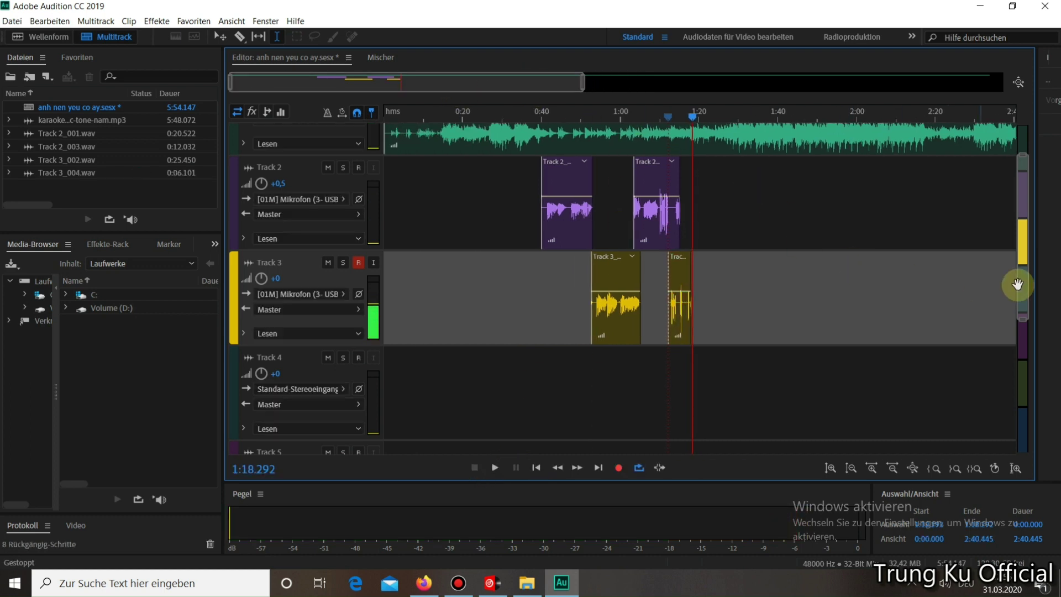
{"action": "left_click_drag", "start_coordinate": [1019, 280], "coordinate": [1019, 249]}
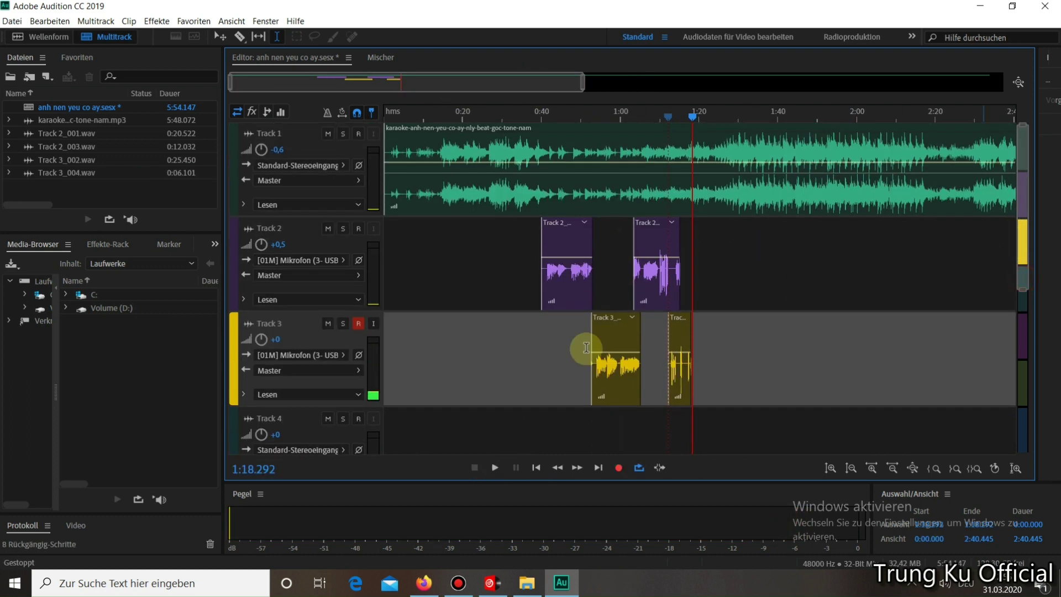
{"action": "left_click", "coordinate": [361, 326]}
Try to select the time range from about 5:45 back to 0:00 across the vocal tracks
{"action": "left_click_drag", "start_coordinate": [582, 82], "coordinate": [1007, 90]}
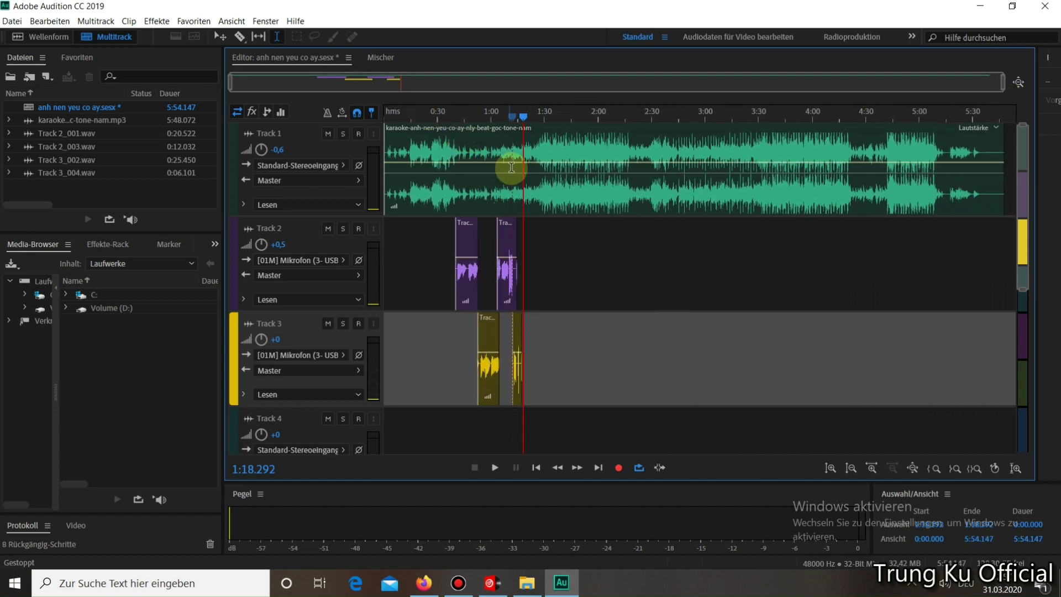
{"action": "left_click", "coordinate": [455, 327]}
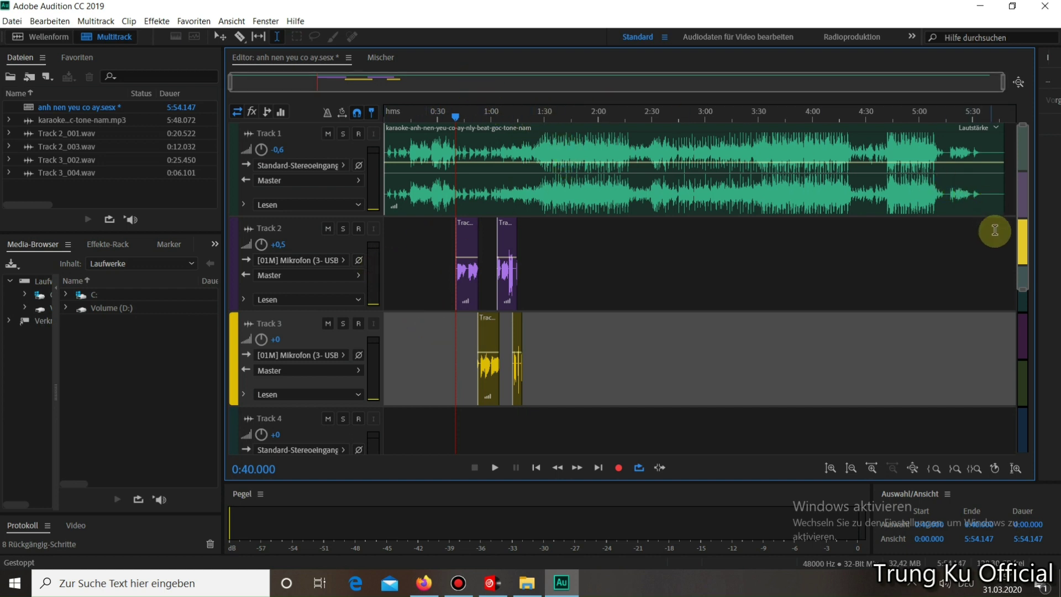
{"action": "left_click_drag", "start_coordinate": [1000, 230], "coordinate": [350, 367]}
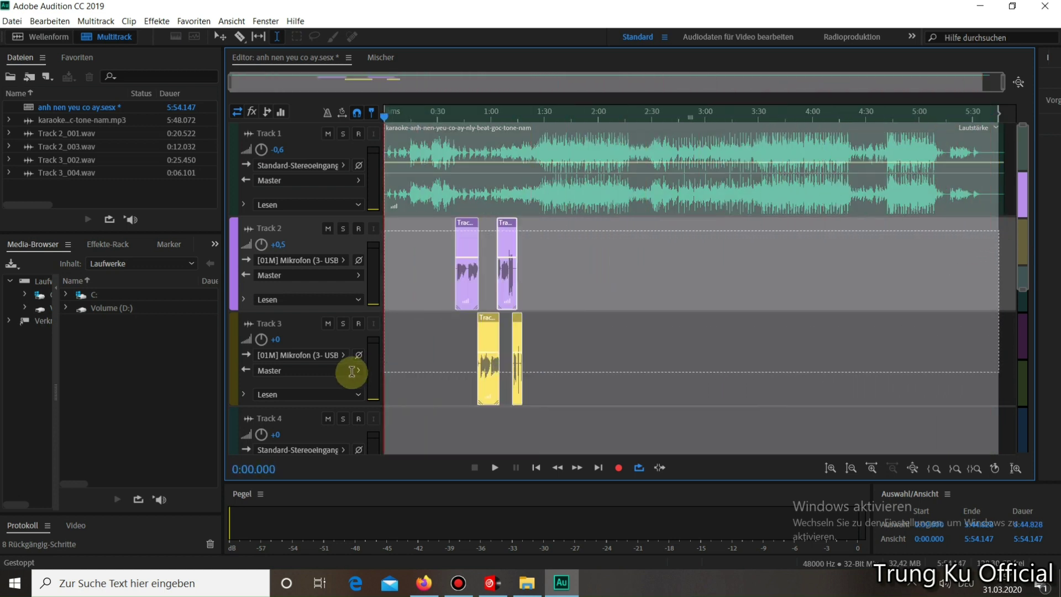
{"action": "left_click", "coordinate": [986, 250]}
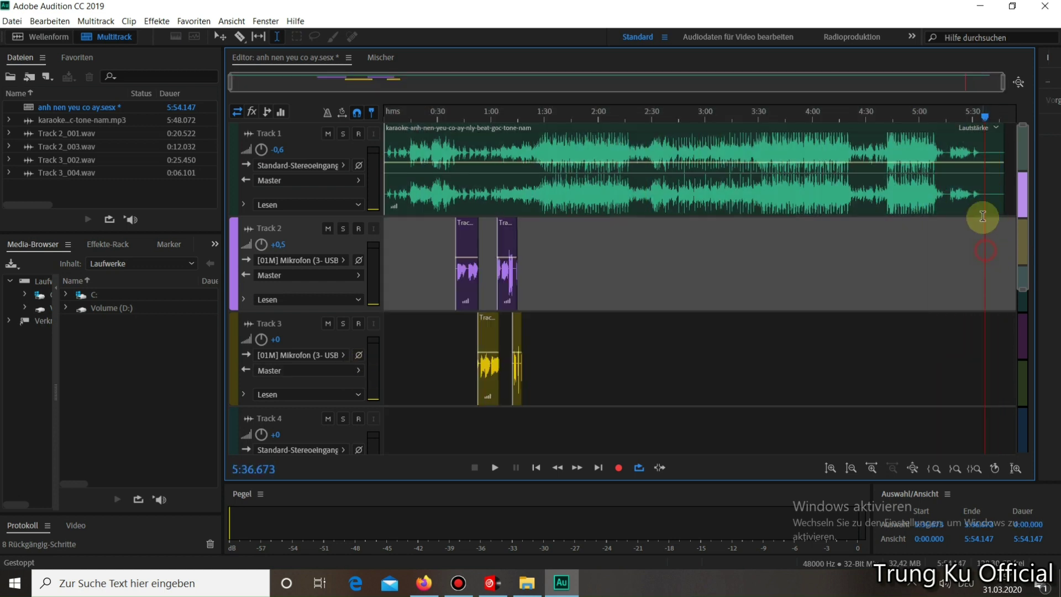
Select the time range from about 5:38, after the backing track's music fades out, back to 0:00 across all tracks
{"action": "left_click", "coordinate": [988, 200]}
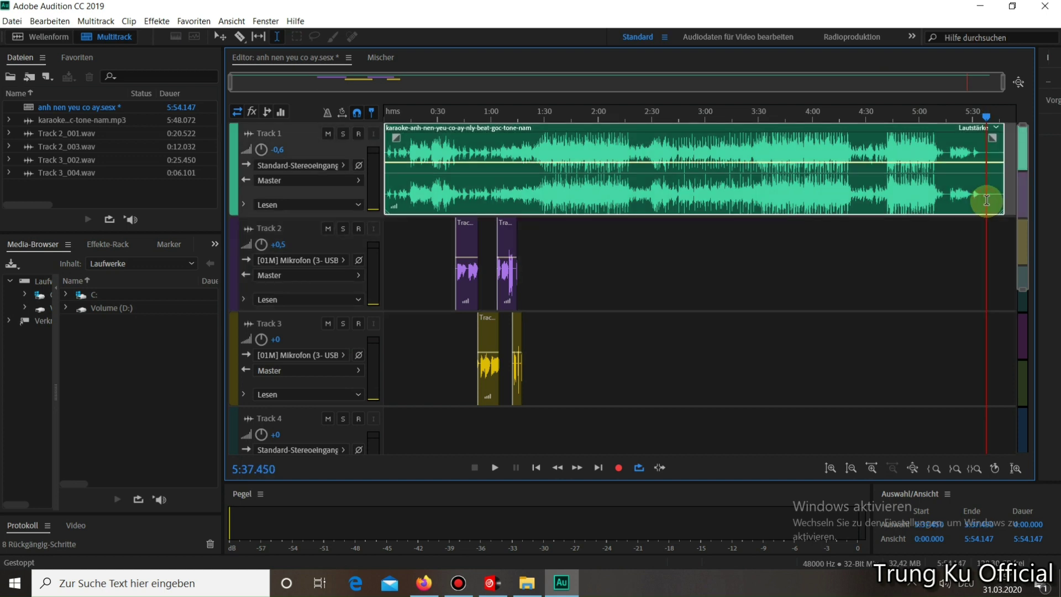
{"action": "scroll", "coordinate": [990, 110], "scroll_direction": "up", "scroll_amount": 5}
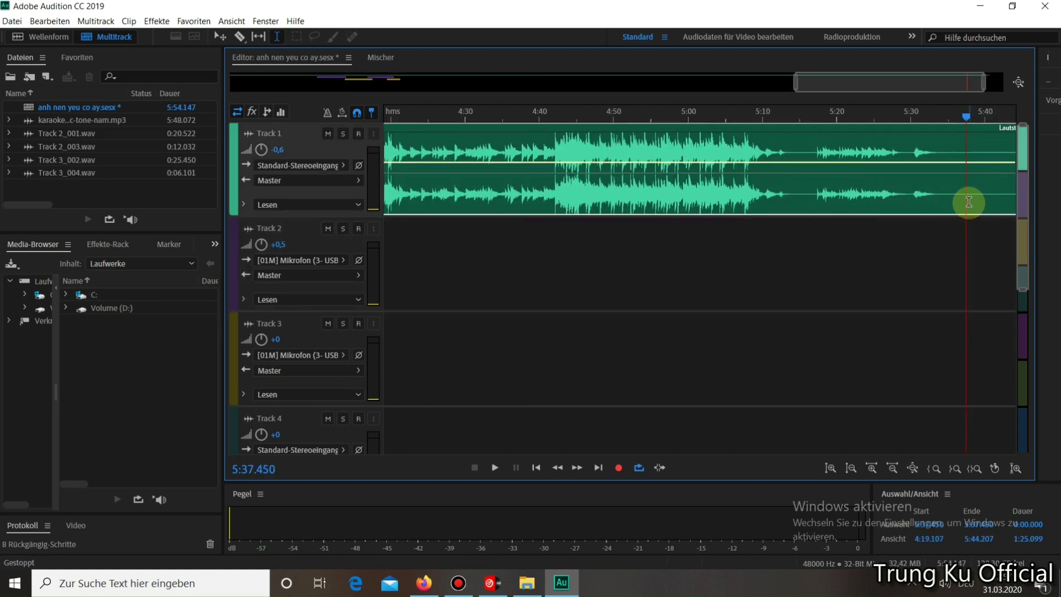
{"action": "left_click_drag", "start_coordinate": [888, 87], "coordinate": [910, 88]}
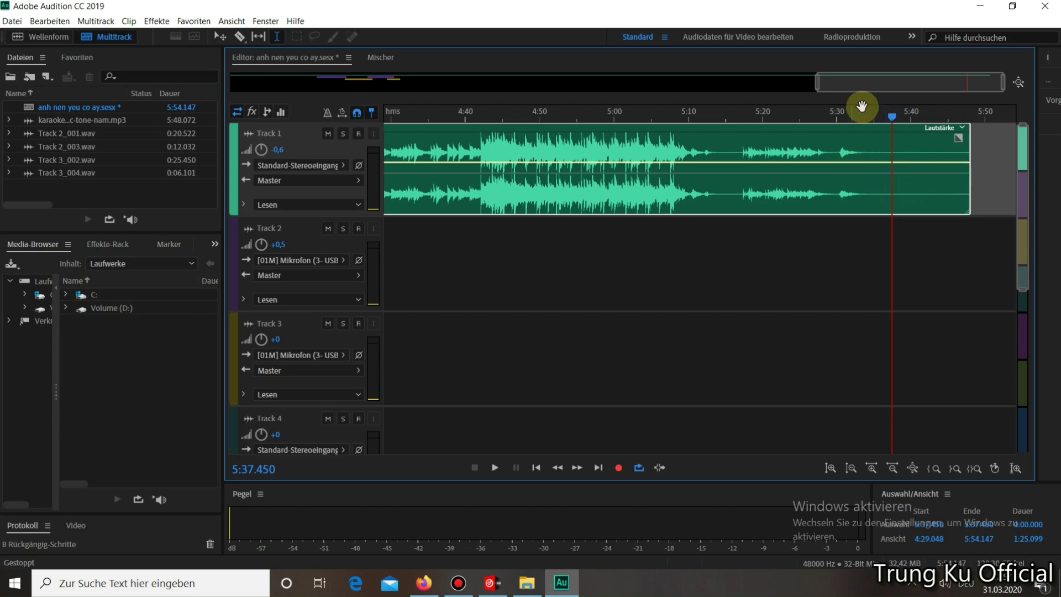
{"action": "left_click_drag", "start_coordinate": [819, 91], "coordinate": [354, 97]}
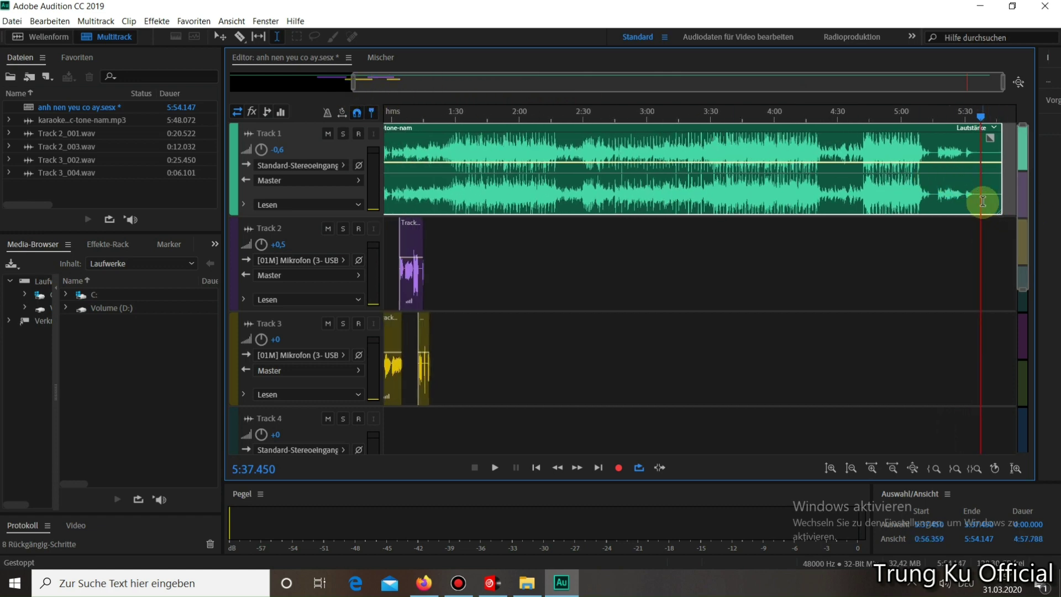
{"action": "left_click_drag", "start_coordinate": [983, 201], "coordinate": [194, 415]}
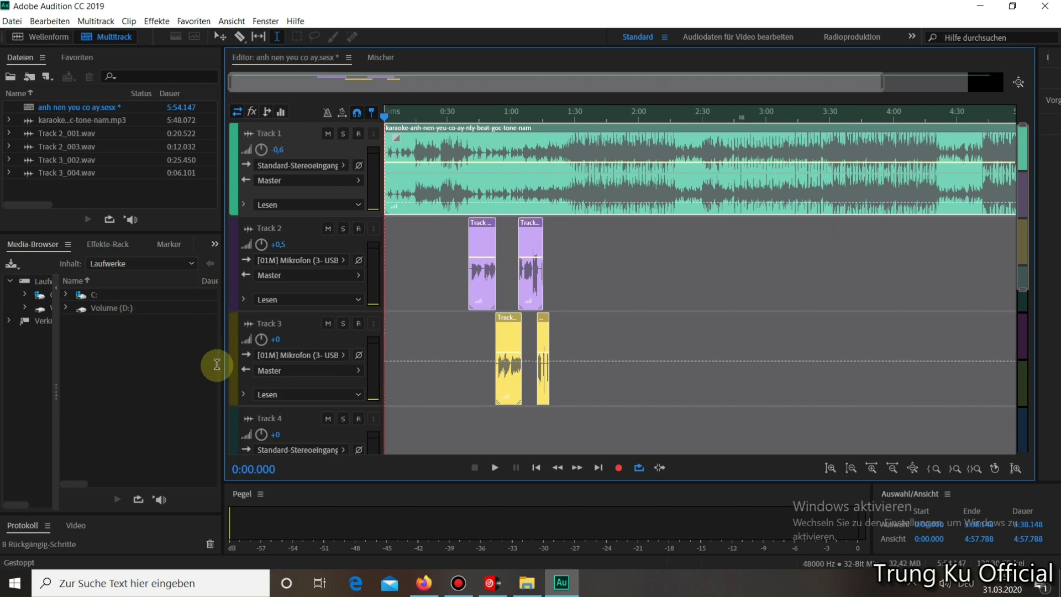
Start a multitrack mixdown export of the time selection
{"action": "left_click", "coordinate": [12, 21]}
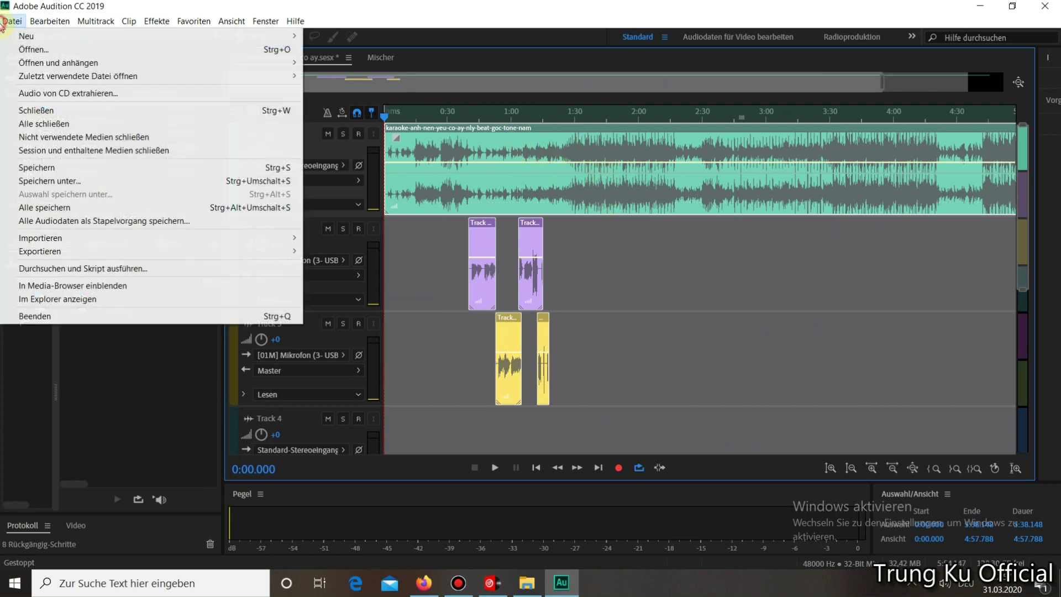
{"action": "mouse_move", "coordinate": [197, 252]}
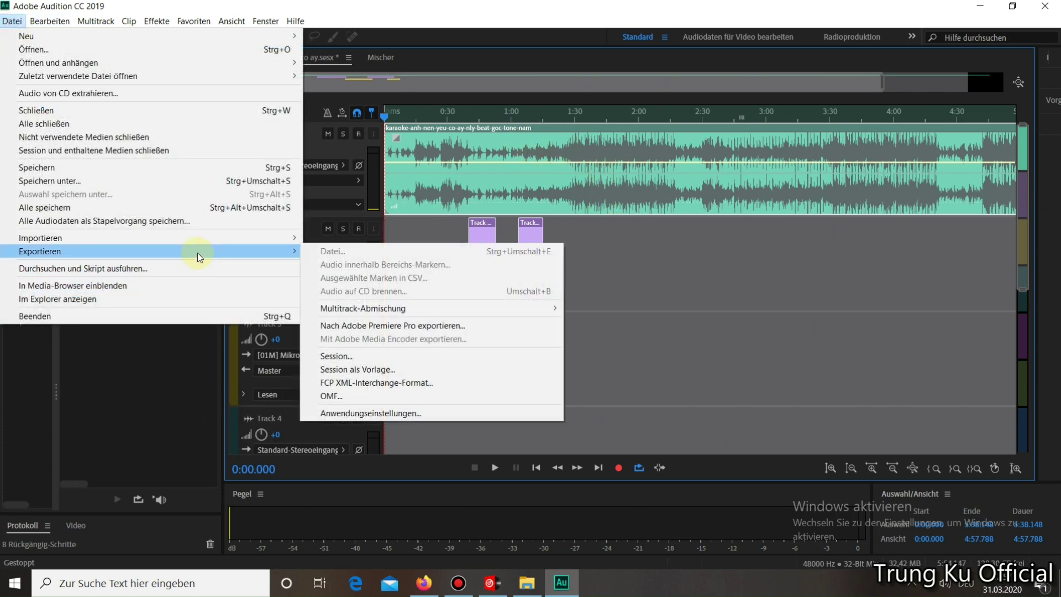
{"action": "mouse_move", "coordinate": [438, 307]}
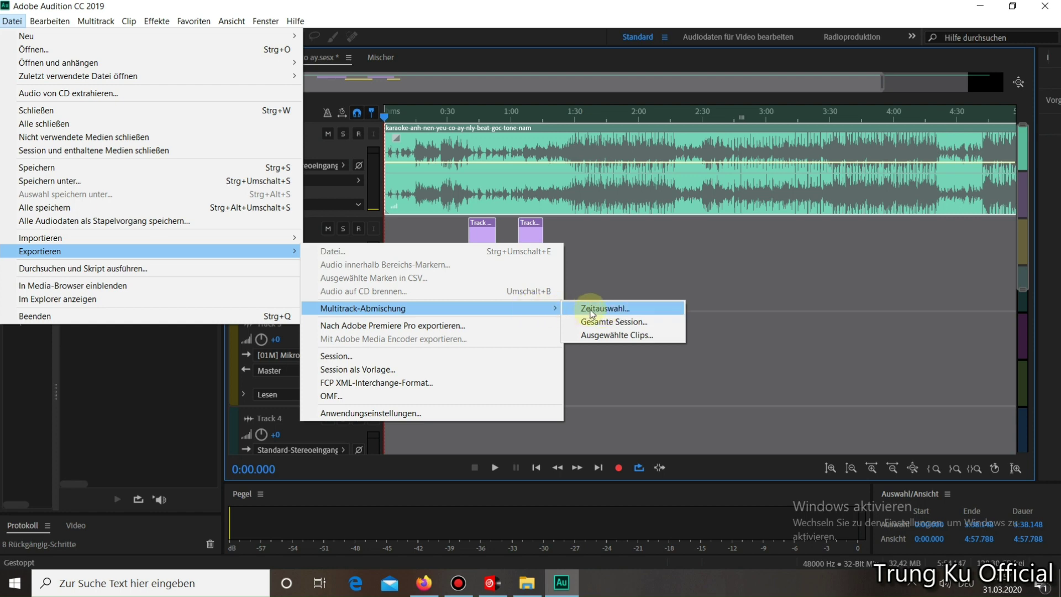
{"action": "left_click", "coordinate": [592, 309]}
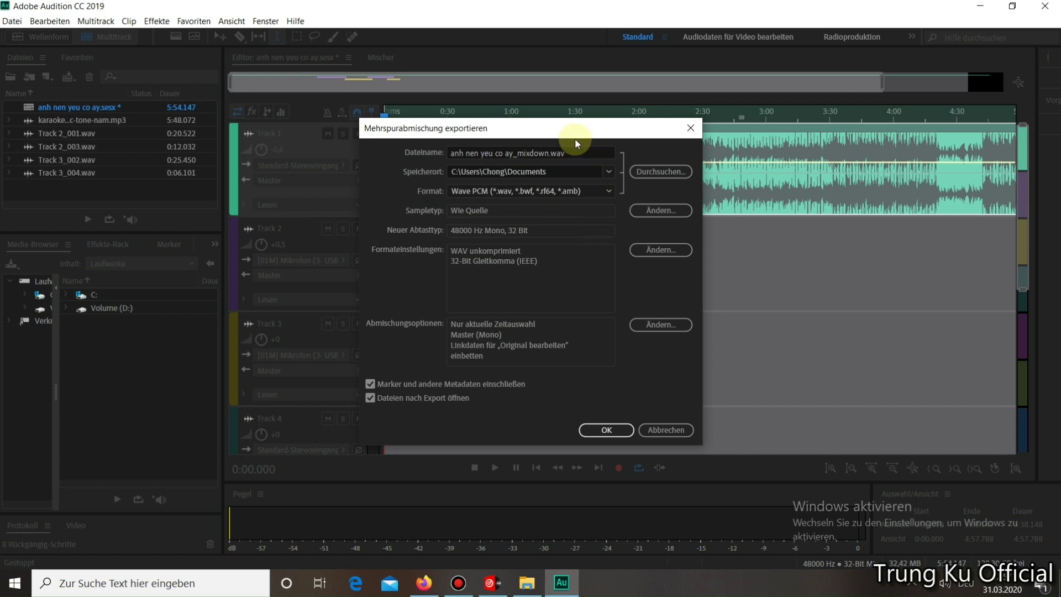
{"action": "left_click_drag", "start_coordinate": [568, 131], "coordinate": [766, 166]}
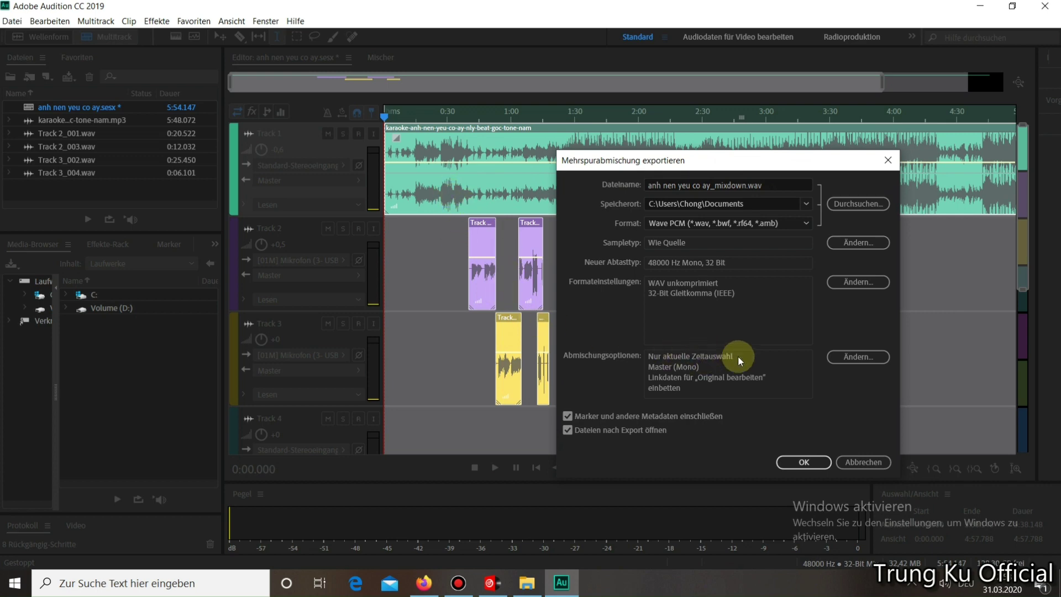
Change the mixdown source from the mono master to the stereo master
{"action": "left_click", "coordinate": [843, 360]}
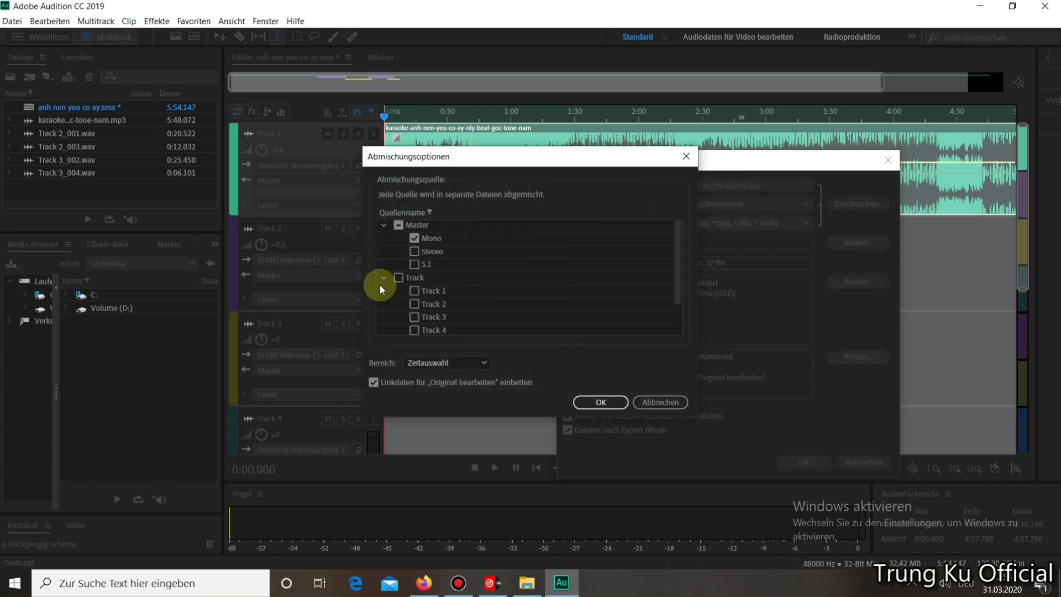
{"action": "left_click", "coordinate": [415, 239]}
{"action": "left_click", "coordinate": [594, 406]}
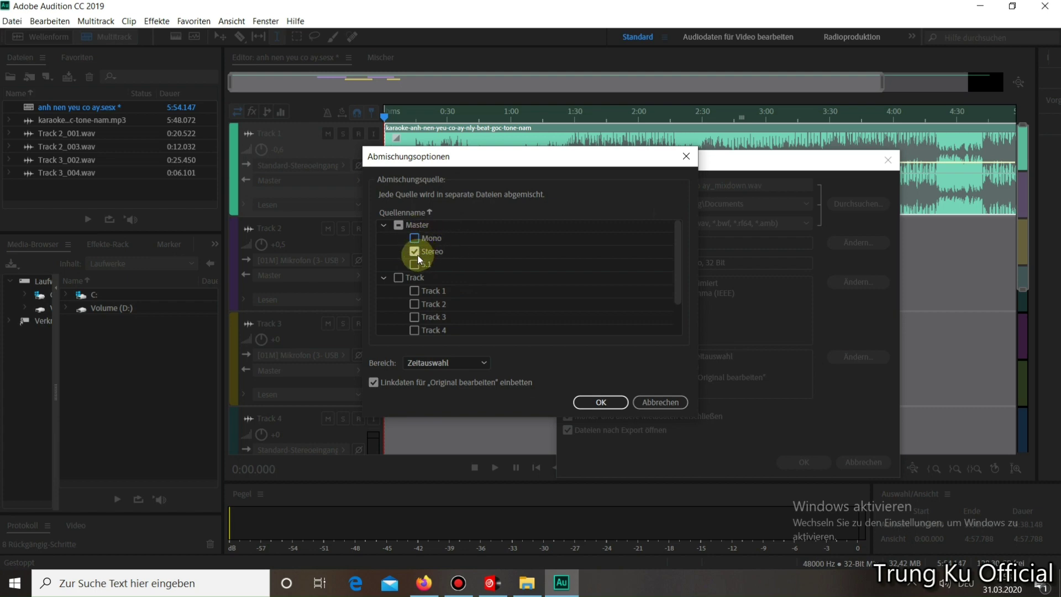
{"action": "left_click", "coordinate": [602, 402]}
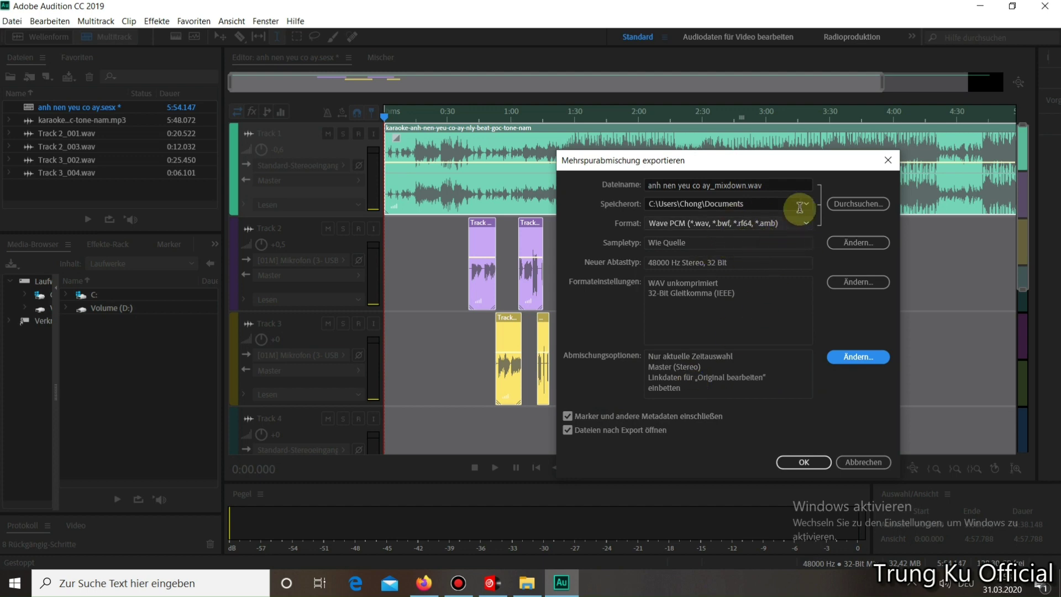
Set the mixdown's save location to the Desktop and name the file "hadxaldkdxösal,dcdd"
{"action": "left_click", "coordinate": [847, 204]}
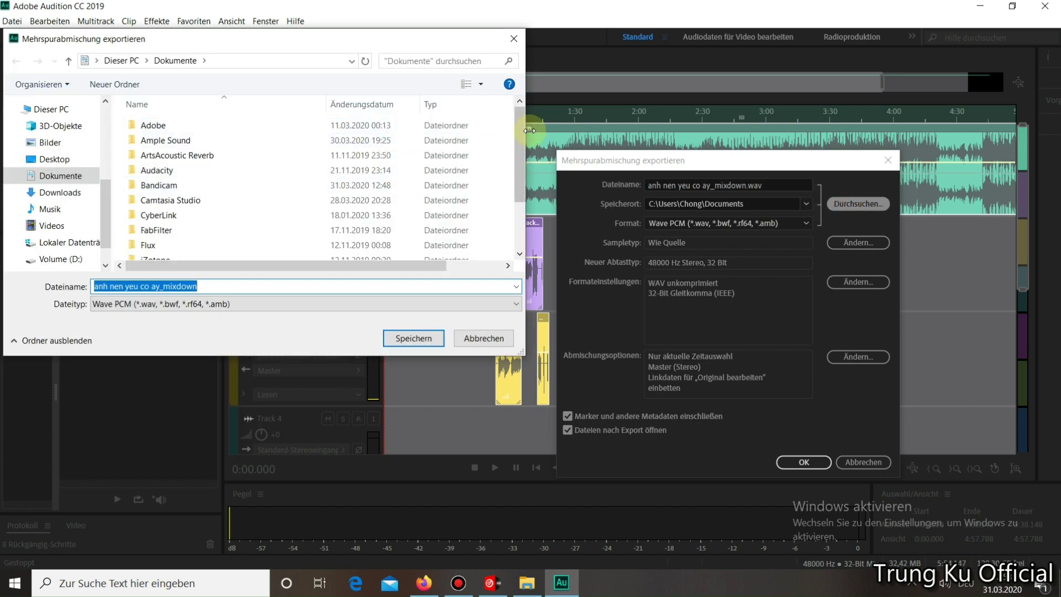
{"action": "left_click", "coordinate": [50, 158]}
{"action": "left_click", "coordinate": [220, 286]}
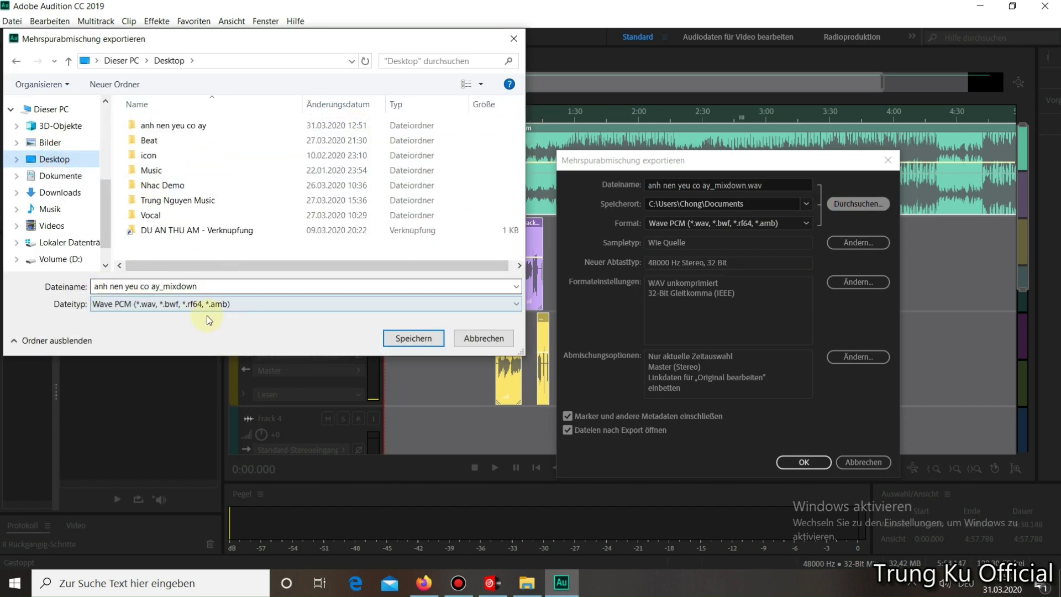
{"action": "left_click_drag", "start_coordinate": [206, 286], "coordinate": [105, 288]}
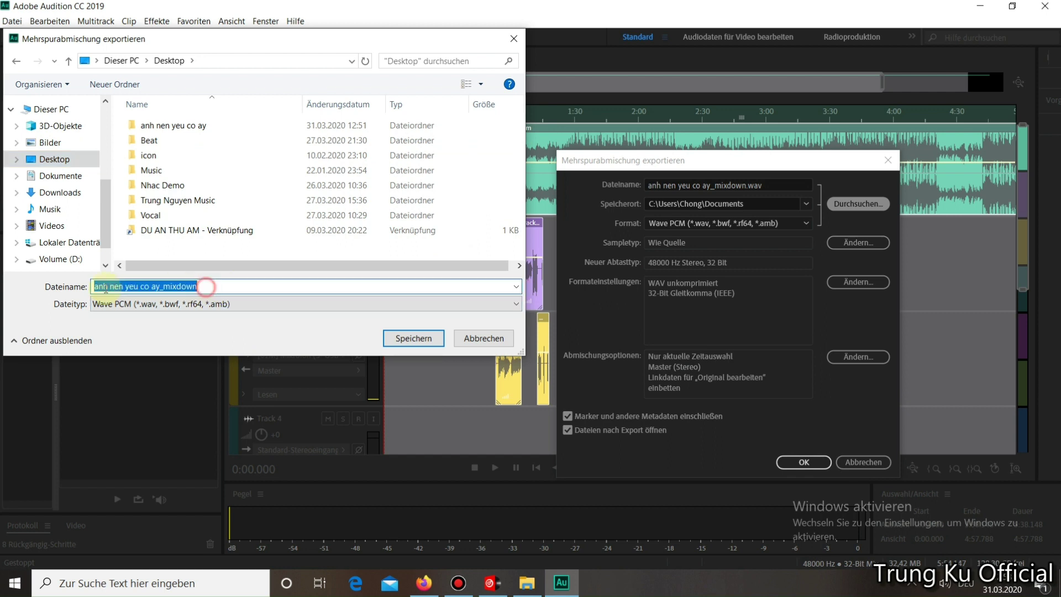
{"action": "type", "text": "hadxaldkdxösa"}
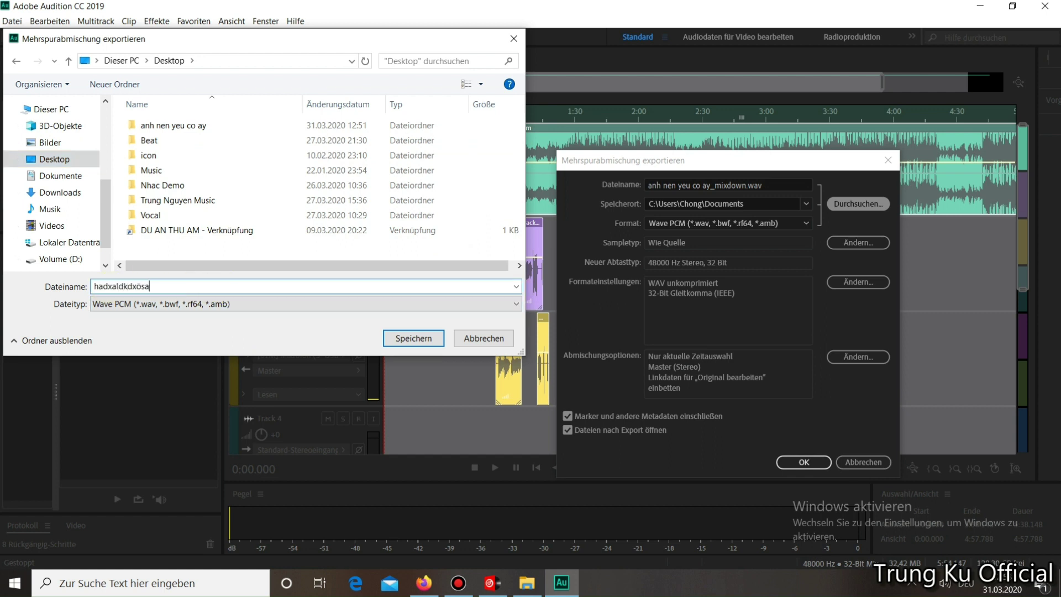
{"action": "type", "text": "l,dcdd"}
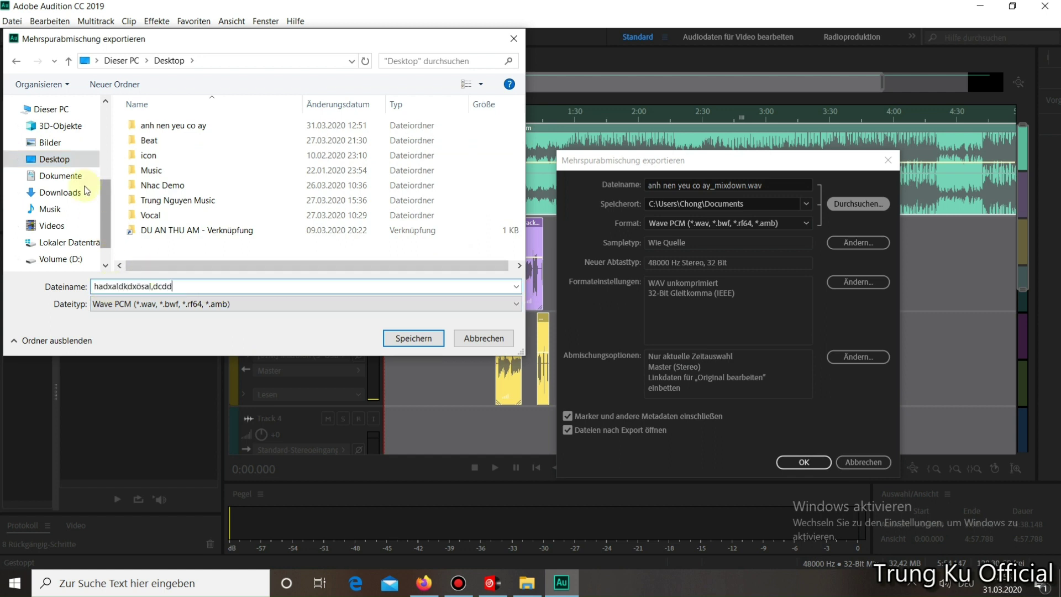
{"action": "left_click", "coordinate": [406, 341]}
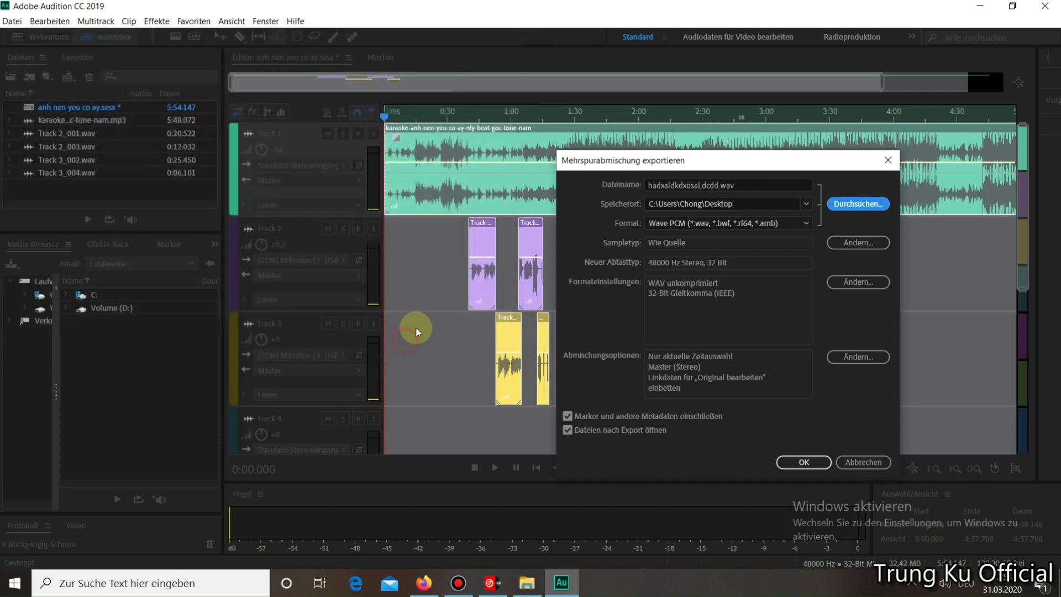
Review the available export formats, keep Wave PCM and export the mixdown
{"action": "left_click", "coordinate": [806, 224]}
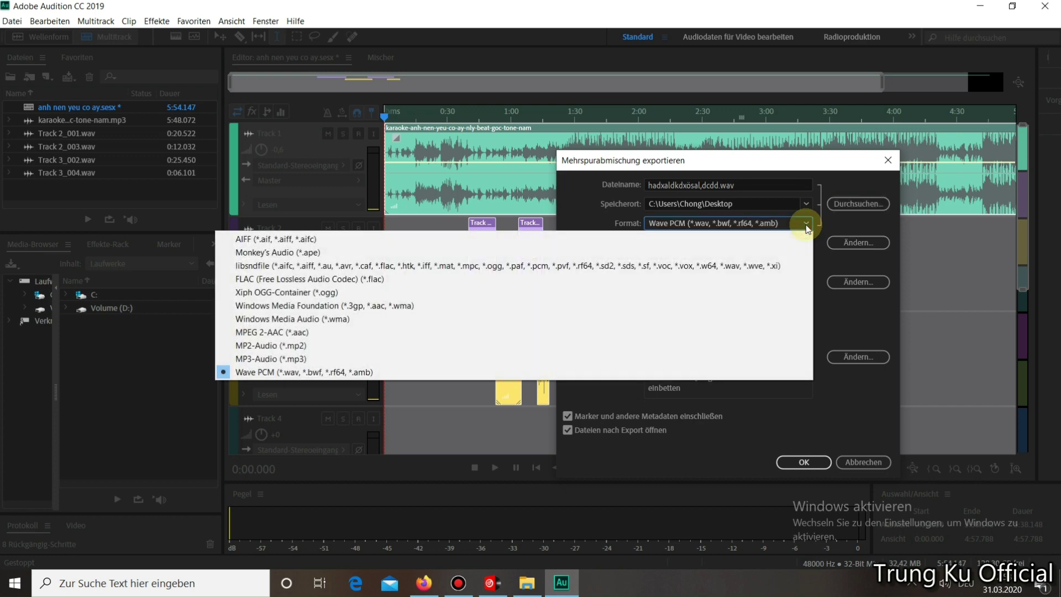
{"action": "left_click", "coordinate": [807, 224]}
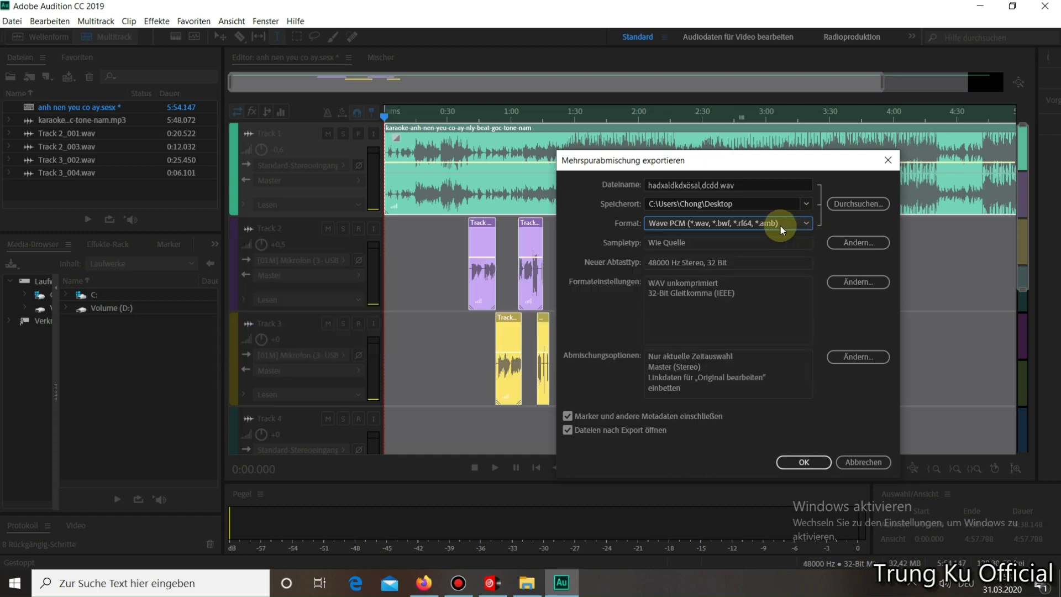
{"action": "left_click", "coordinate": [747, 223]}
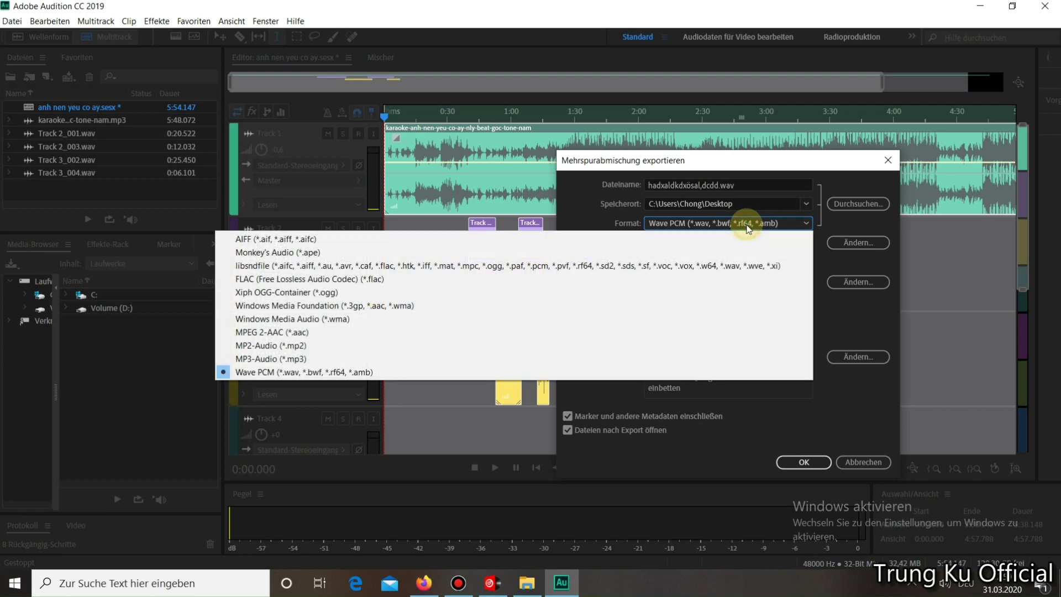
{"action": "left_click", "coordinate": [398, 372]}
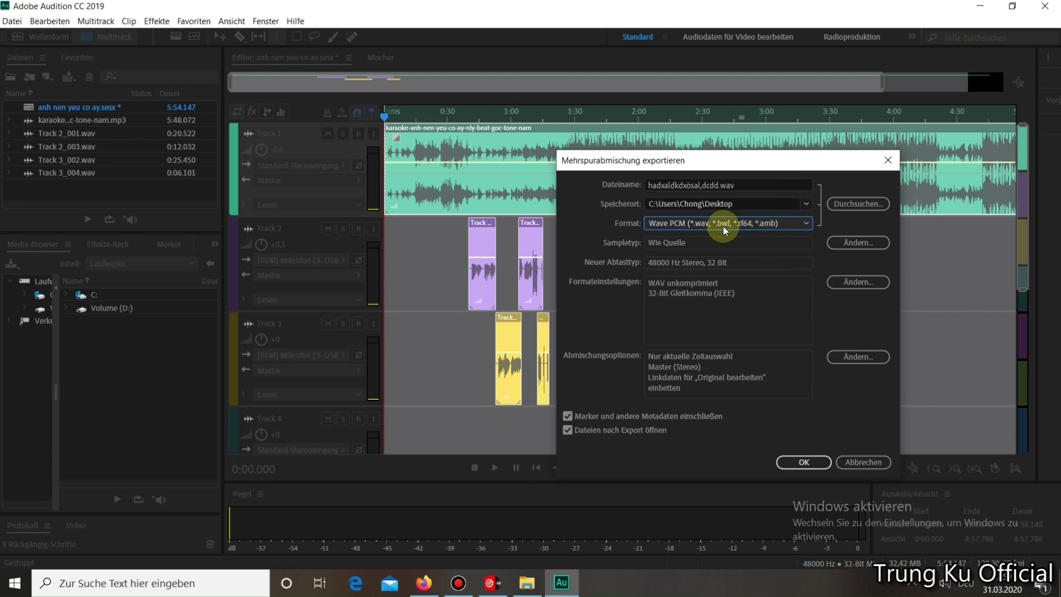
{"action": "left_click", "coordinate": [805, 462]}
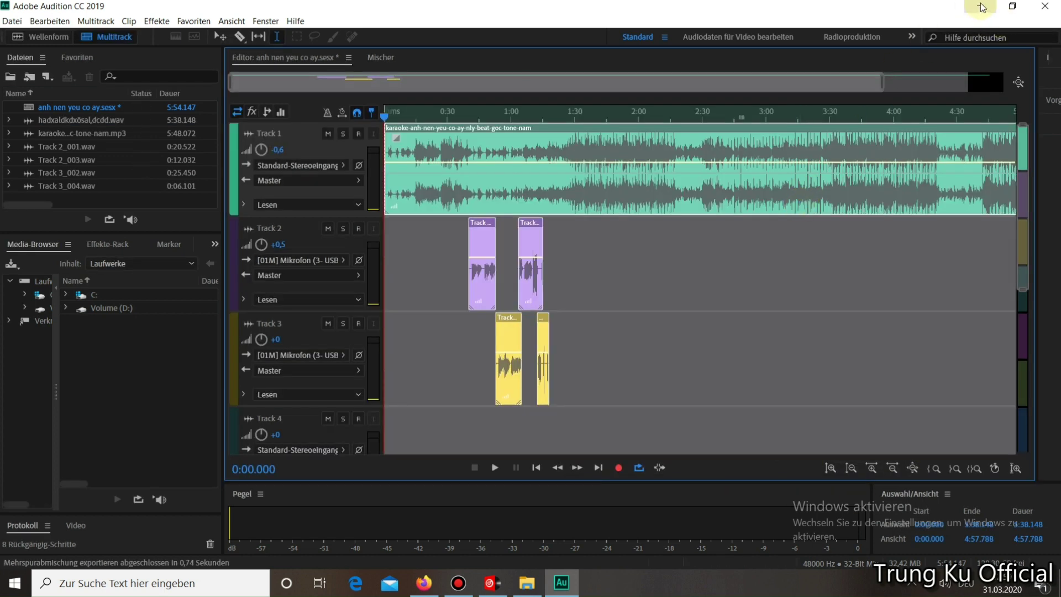
Open the exported mixdown from the desktop, listen from about 0:26, 0:49 and 1:10, and close the music player
{"action": "left_click", "coordinate": [982, 8]}
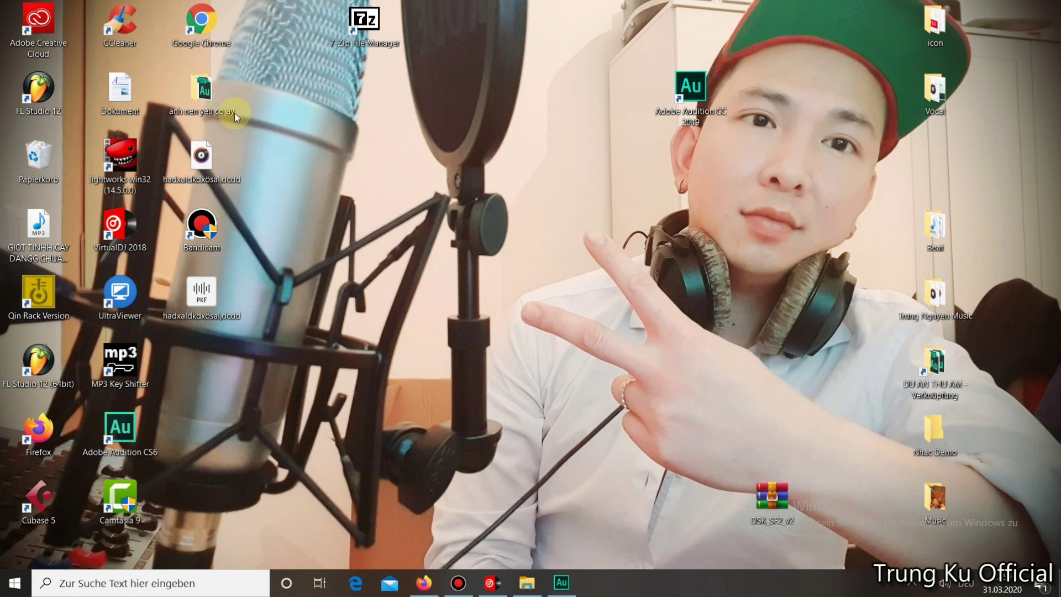
{"action": "mouse_move", "coordinate": [206, 159]}
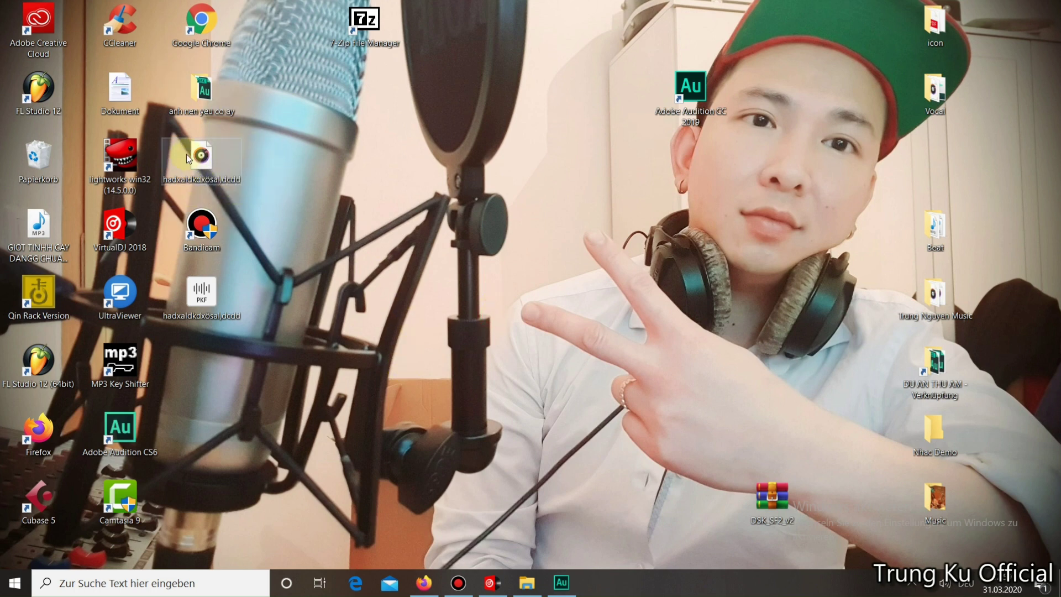
{"action": "double_click", "coordinate": [206, 159]}
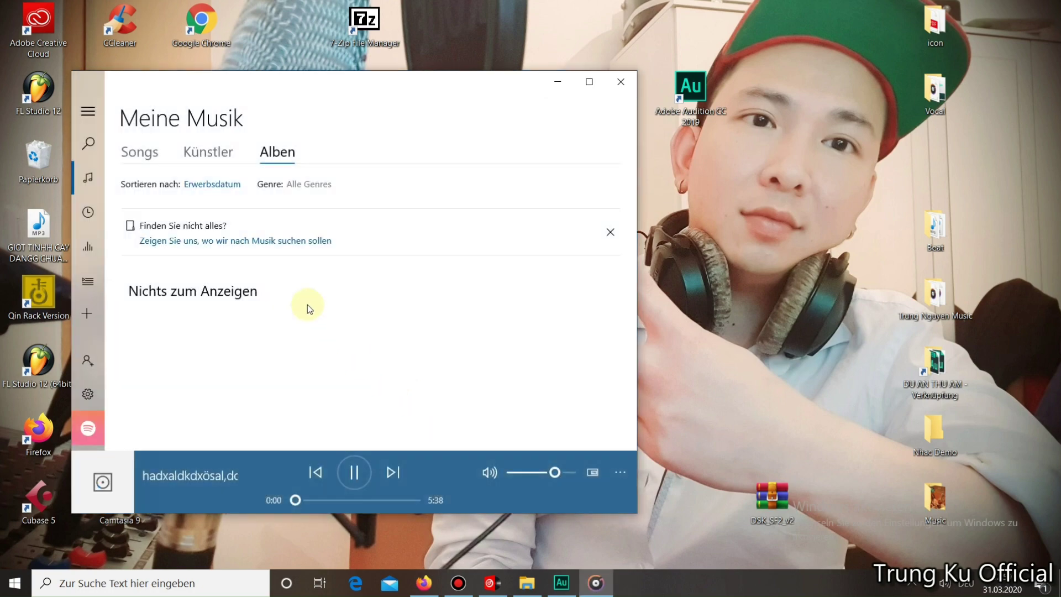
{"action": "left_click", "coordinate": [303, 501]}
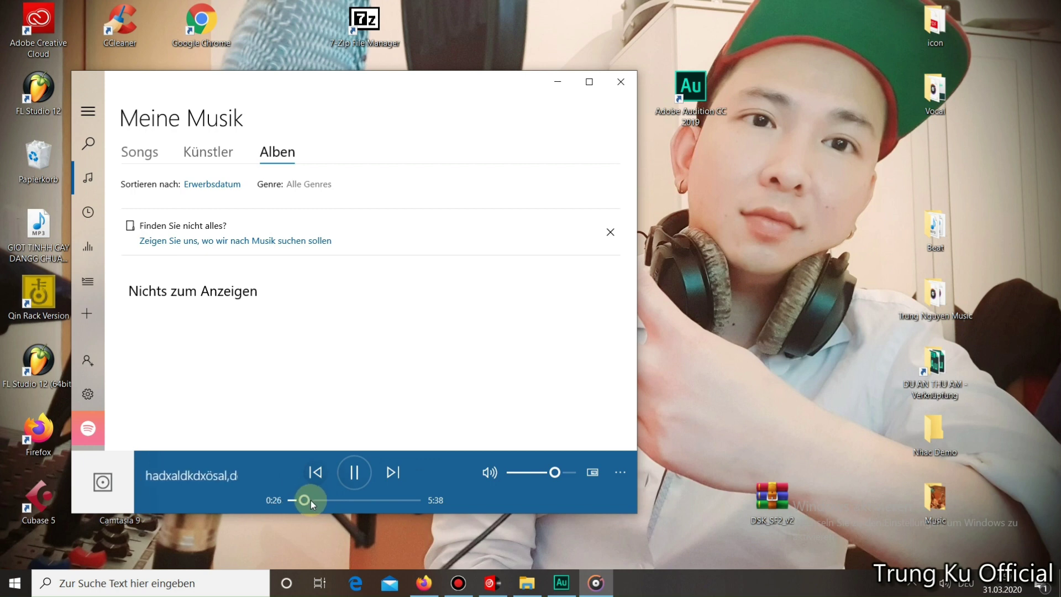
{"action": "left_click", "coordinate": [313, 500]}
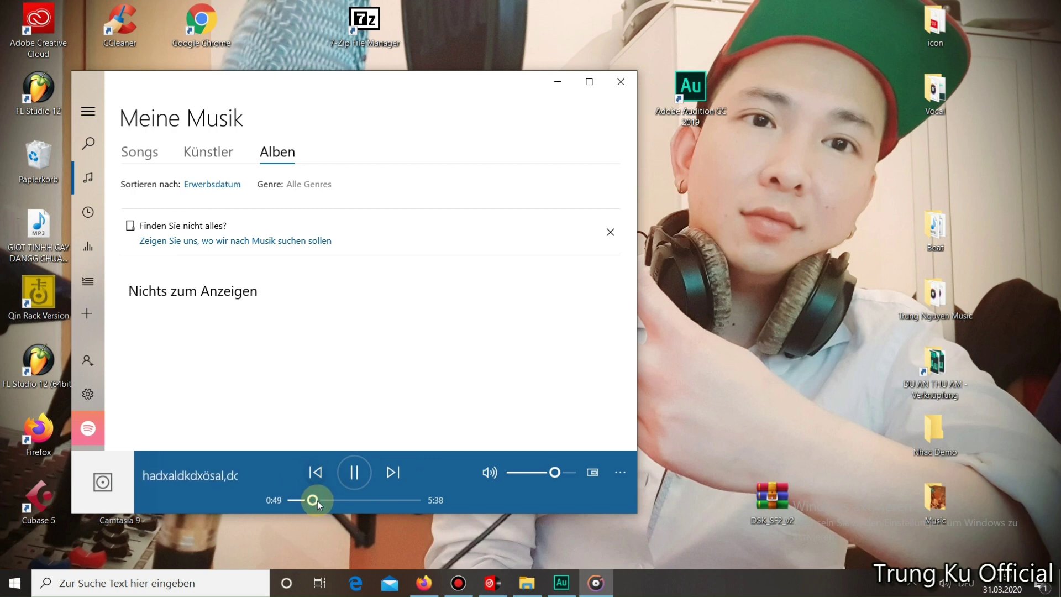
{"action": "left_click_drag", "start_coordinate": [320, 501], "coordinate": [327, 501]}
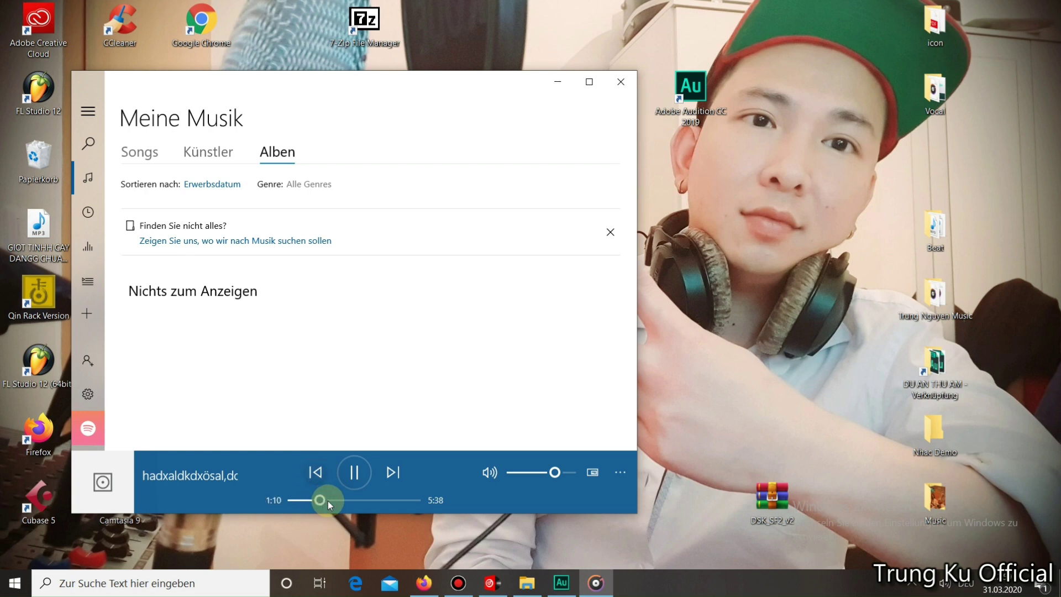
{"action": "left_click", "coordinate": [356, 477]}
{"action": "left_click_drag", "start_coordinate": [386, 90], "coordinate": [516, 94]}
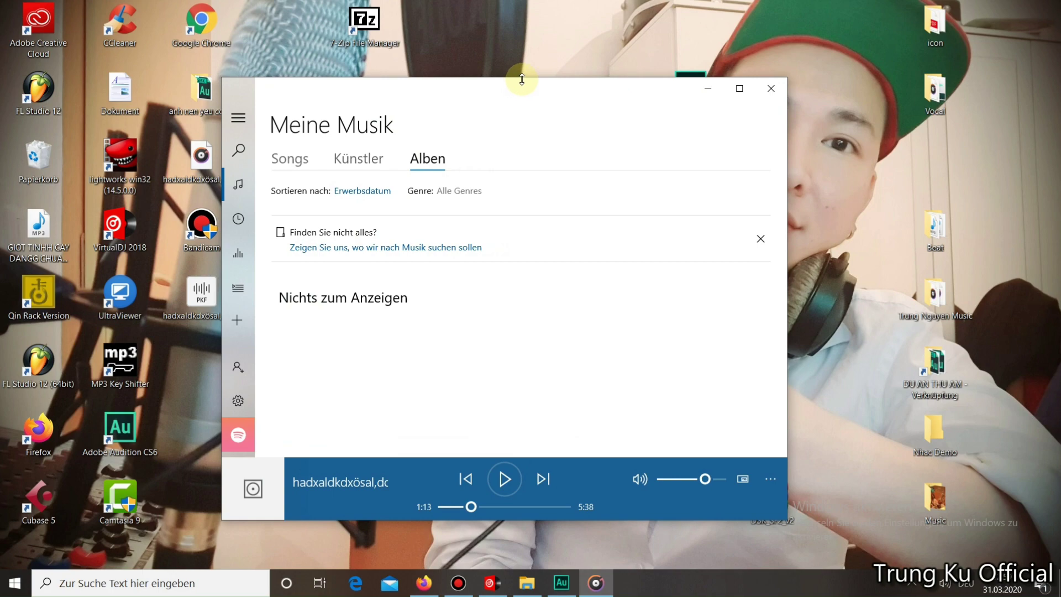
{"action": "left_click", "coordinate": [767, 88]}
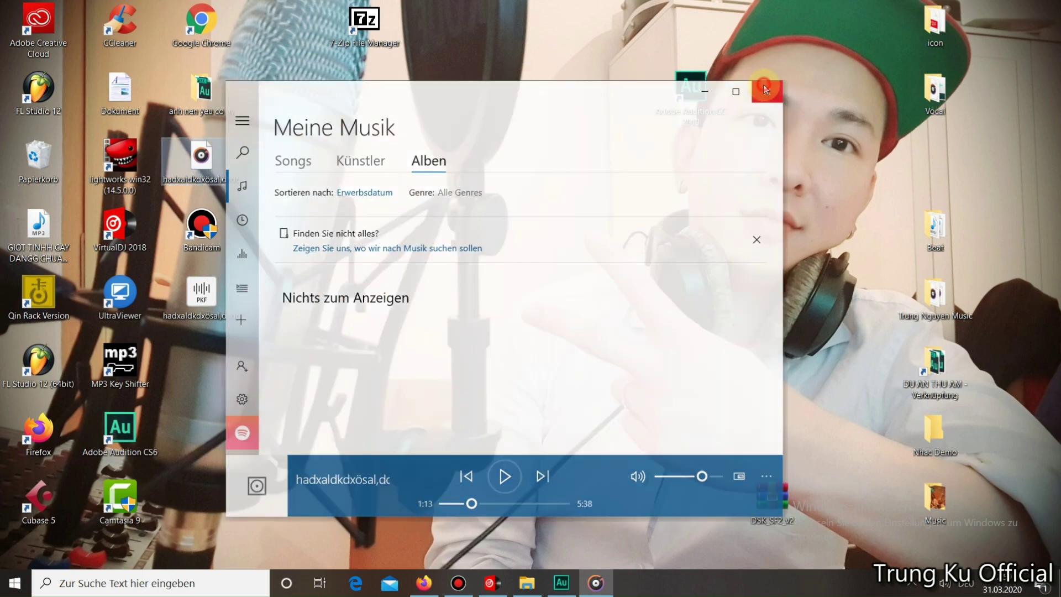
Switch back to Adobe Audition and clear the time selection by placing the playhead at 2:00 on Track 3
{"action": "left_click", "coordinate": [562, 583]}
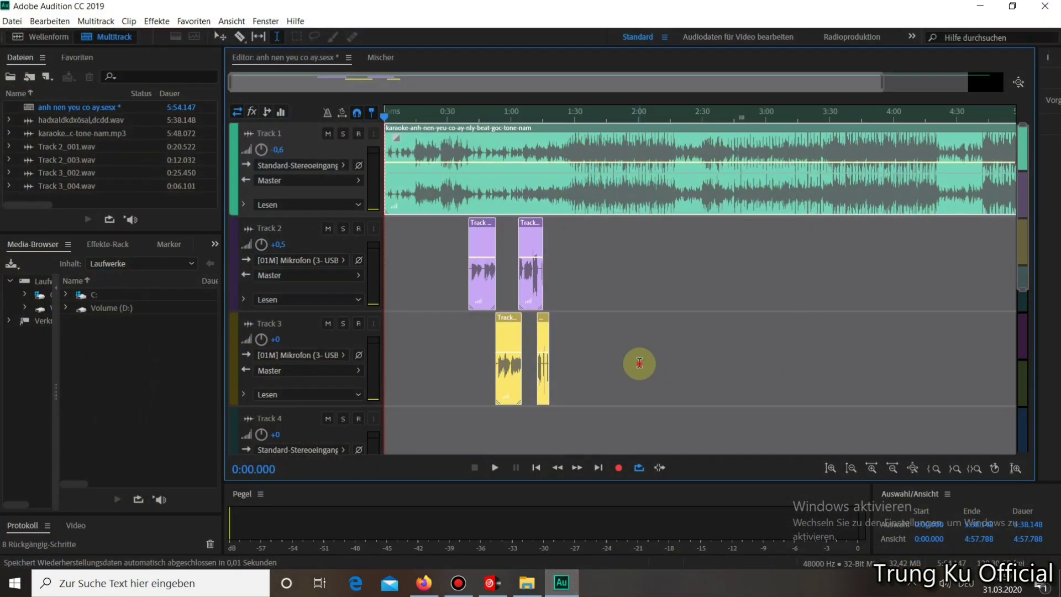
{"action": "left_click", "coordinate": [640, 363]}
{"action": "left_click_drag", "start_coordinate": [486, 83], "coordinate": [461, 92]}
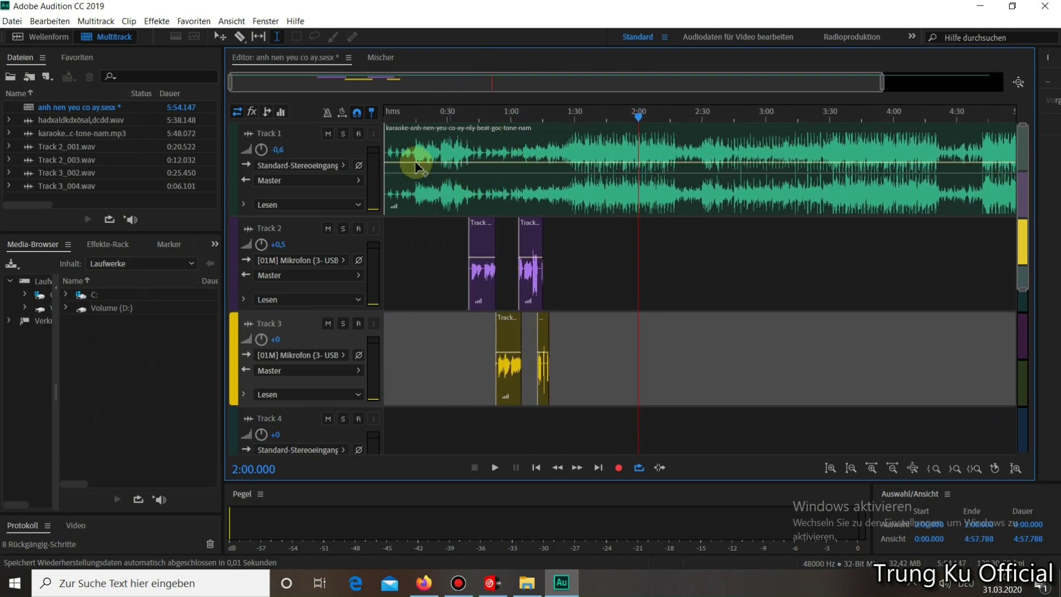
{"action": "left_click_drag", "start_coordinate": [573, 85], "coordinate": [552, 87]}
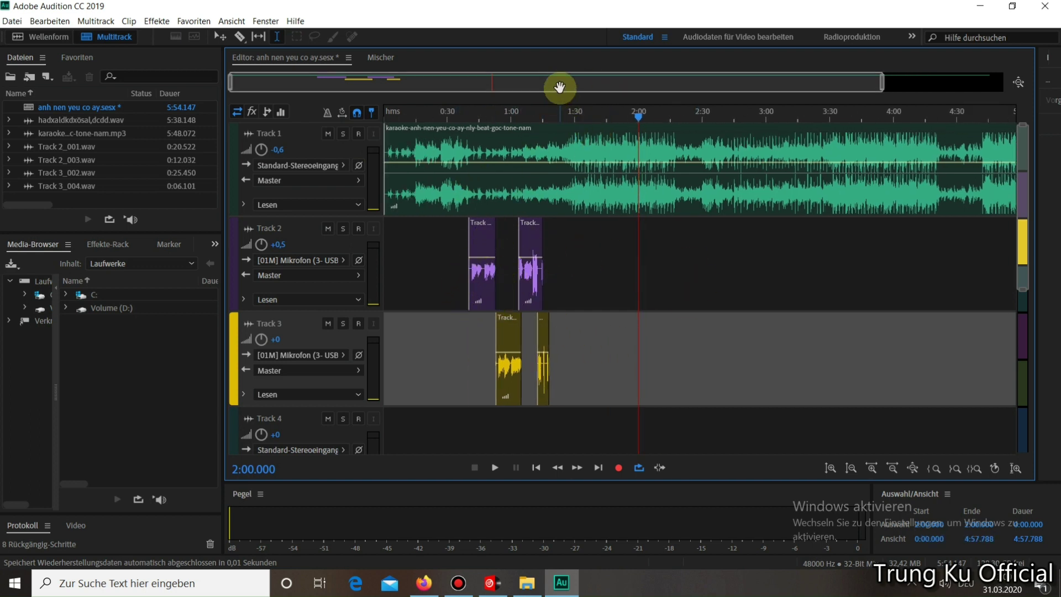
{"action": "left_click_drag", "start_coordinate": [559, 88], "coordinate": [528, 88]}
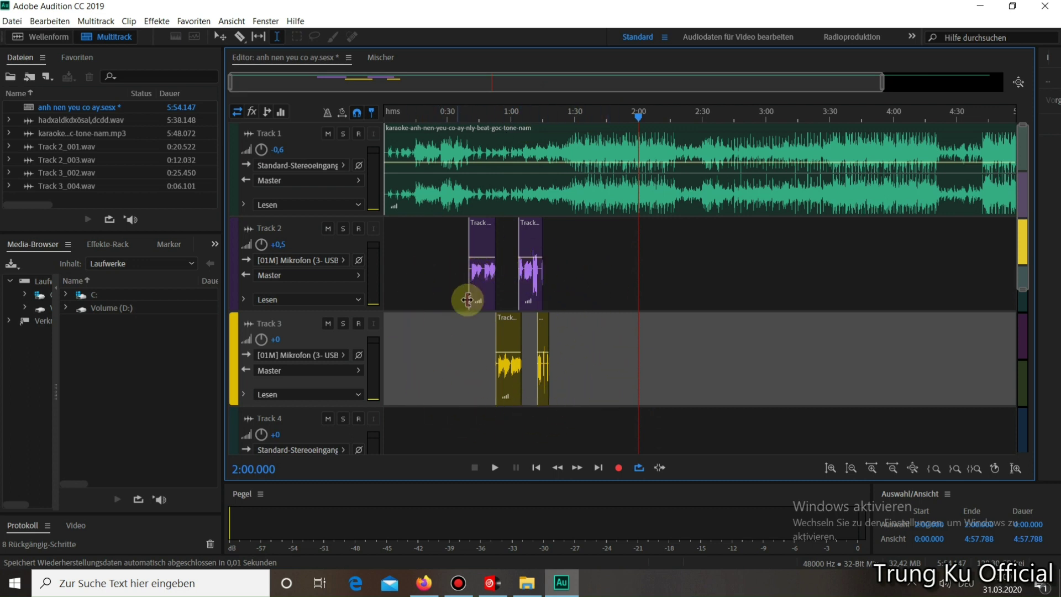
{"action": "left_click_drag", "start_coordinate": [466, 90], "coordinate": [459, 87]}
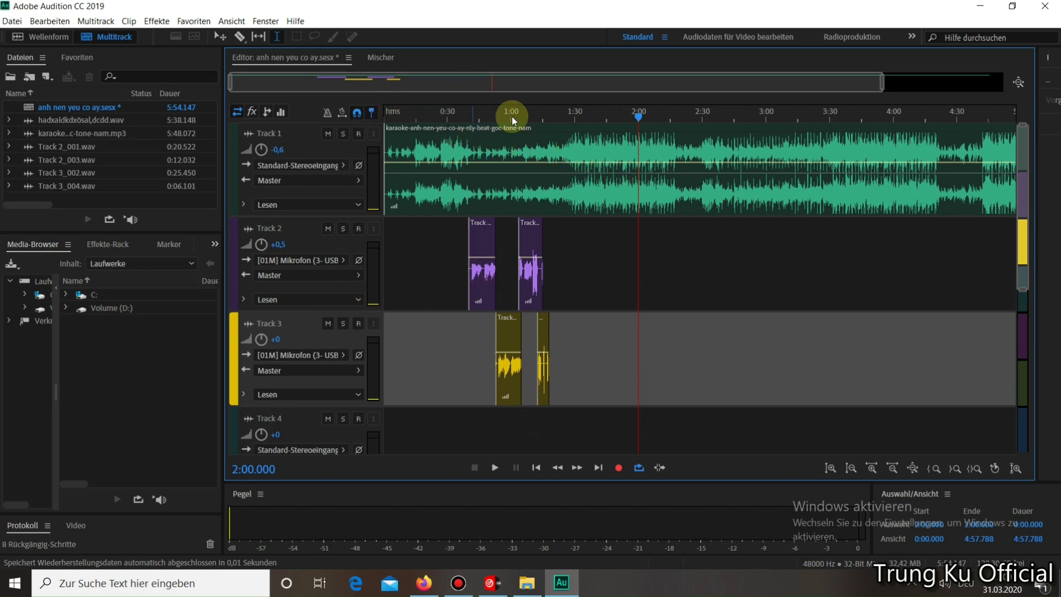
{"action": "left_click_drag", "start_coordinate": [874, 80], "coordinate": [827, 77]}
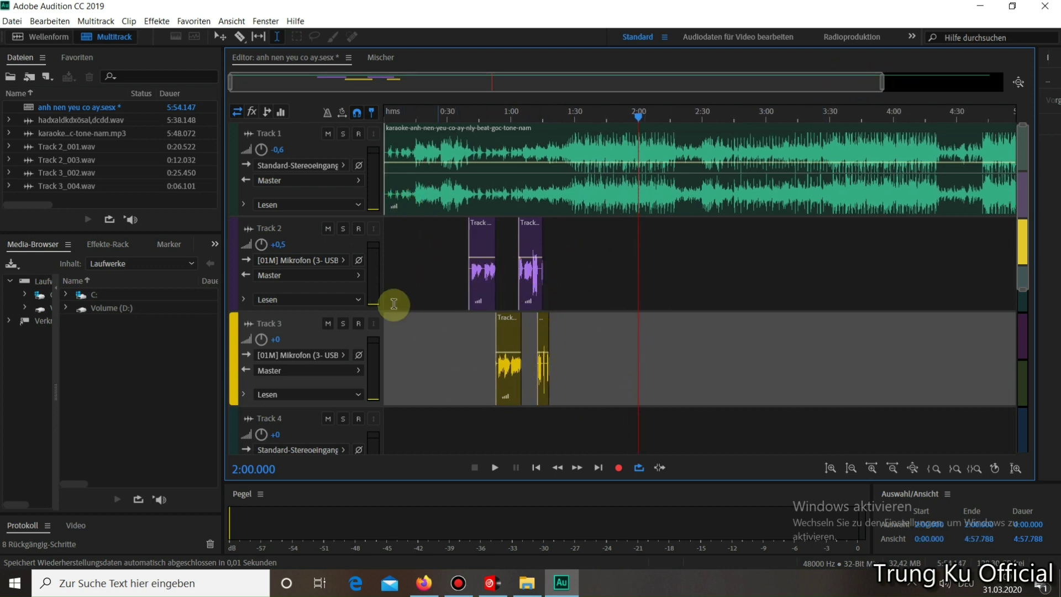
Mute the karaoke backing on Track 1 and show nearly the whole session in the timeline
{"action": "left_click", "coordinate": [328, 134]}
{"action": "scroll", "coordinate": [523, 83], "scroll_direction": "down", "scroll_amount": 5}
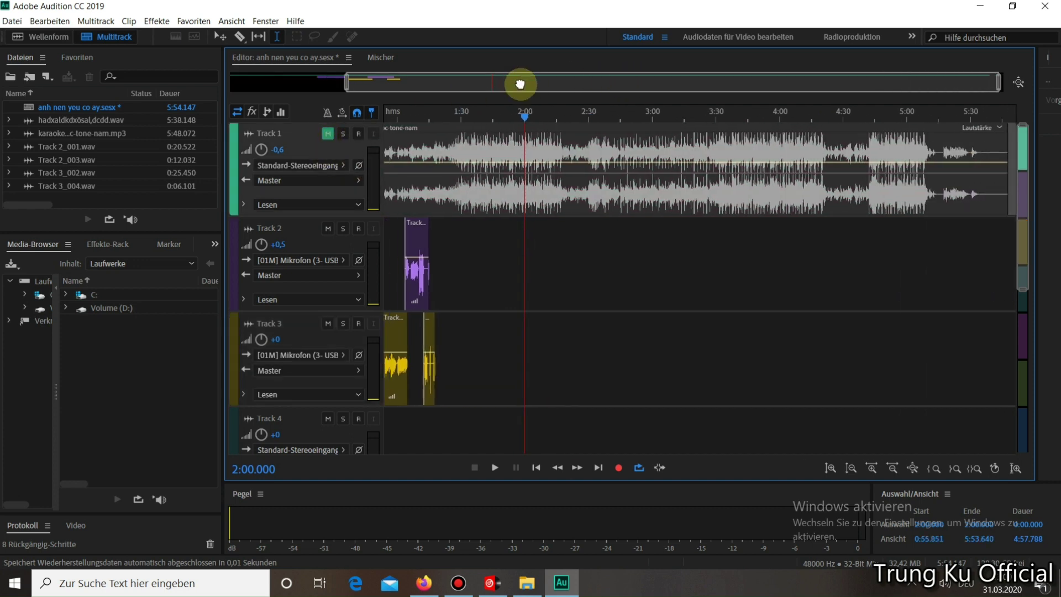
{"action": "scroll", "coordinate": [519, 84], "scroll_direction": "up", "scroll_amount": 5}
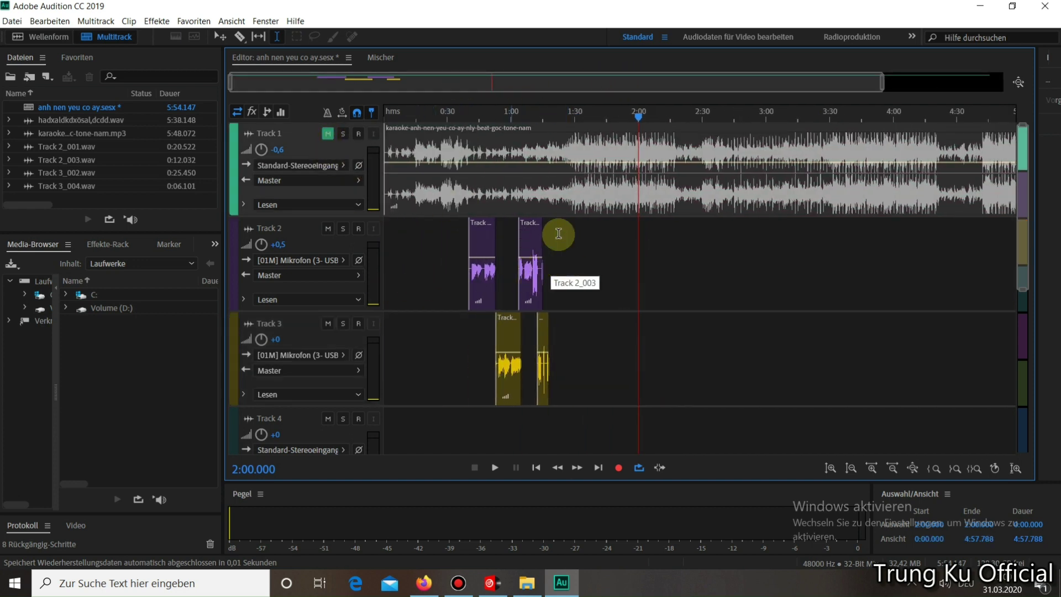
{"action": "left_click_drag", "start_coordinate": [760, 87], "coordinate": [1003, 82]}
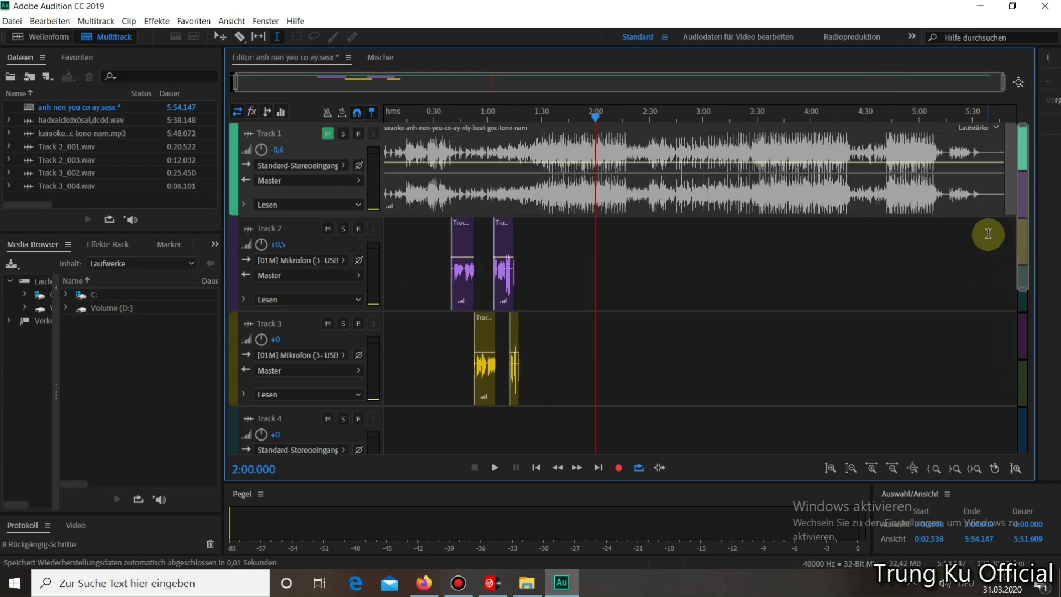
{"action": "left_click_drag", "start_coordinate": [957, 232], "coordinate": [281, 431]}
{"action": "left_click", "coordinate": [608, 303]}
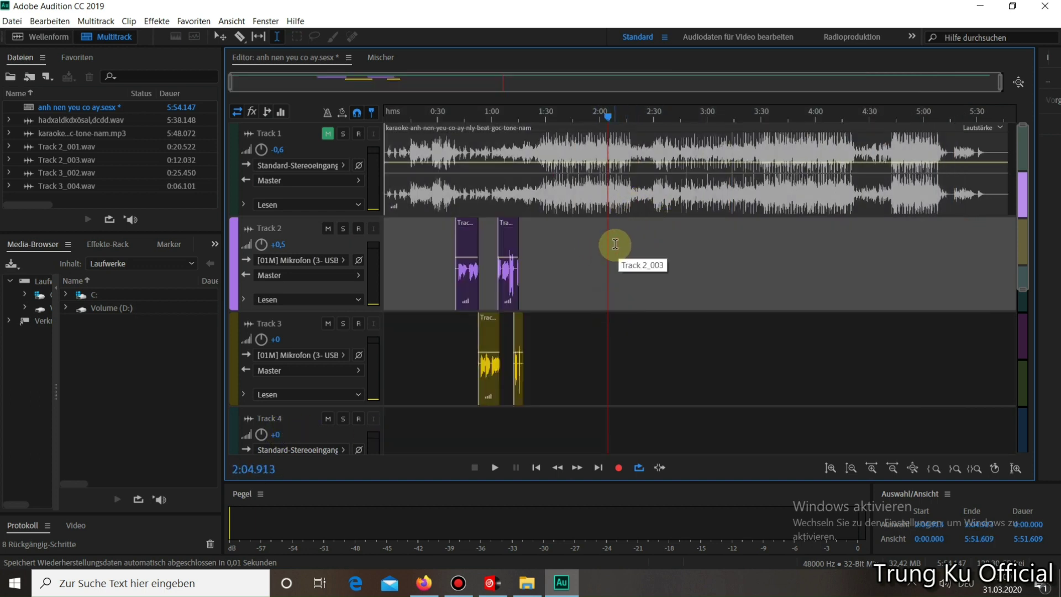
{"action": "left_click", "coordinate": [535, 250]}
{"action": "left_click_drag", "start_coordinate": [536, 249], "coordinate": [356, 408]}
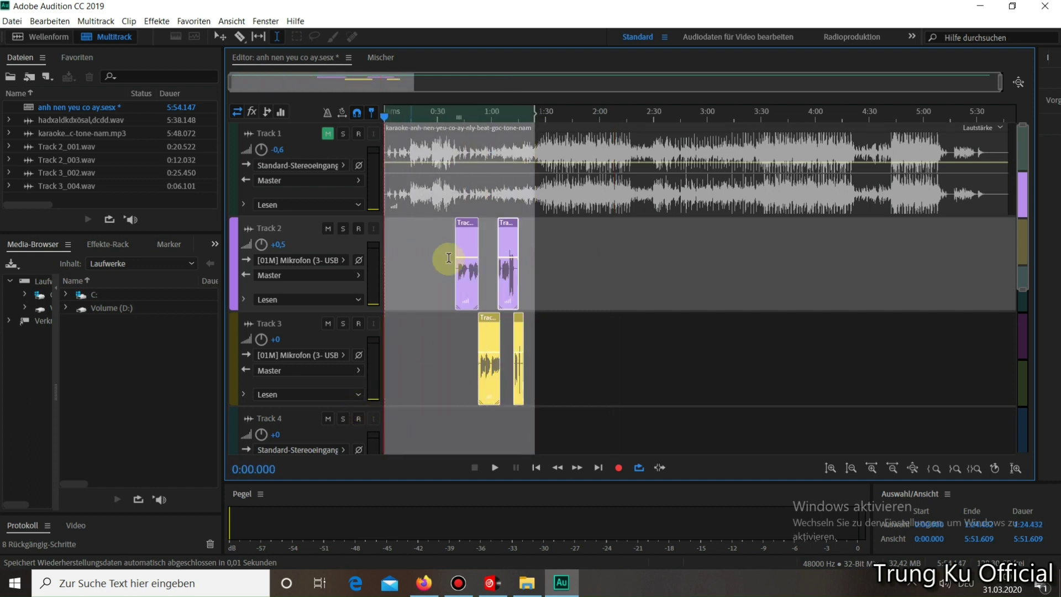
{"action": "left_click", "coordinate": [439, 302]}
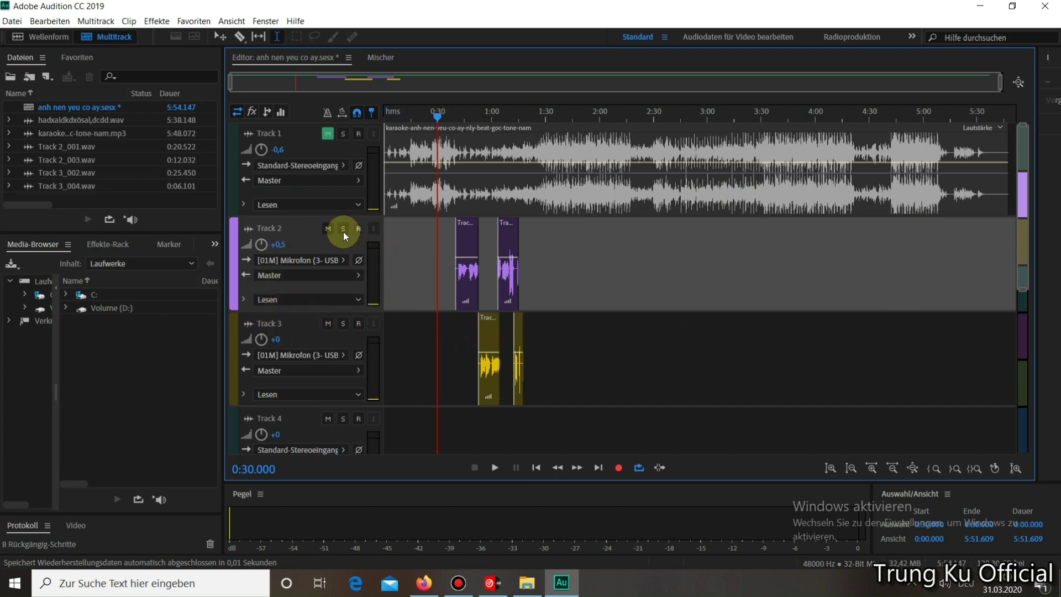
{"action": "left_click", "coordinate": [446, 88]}
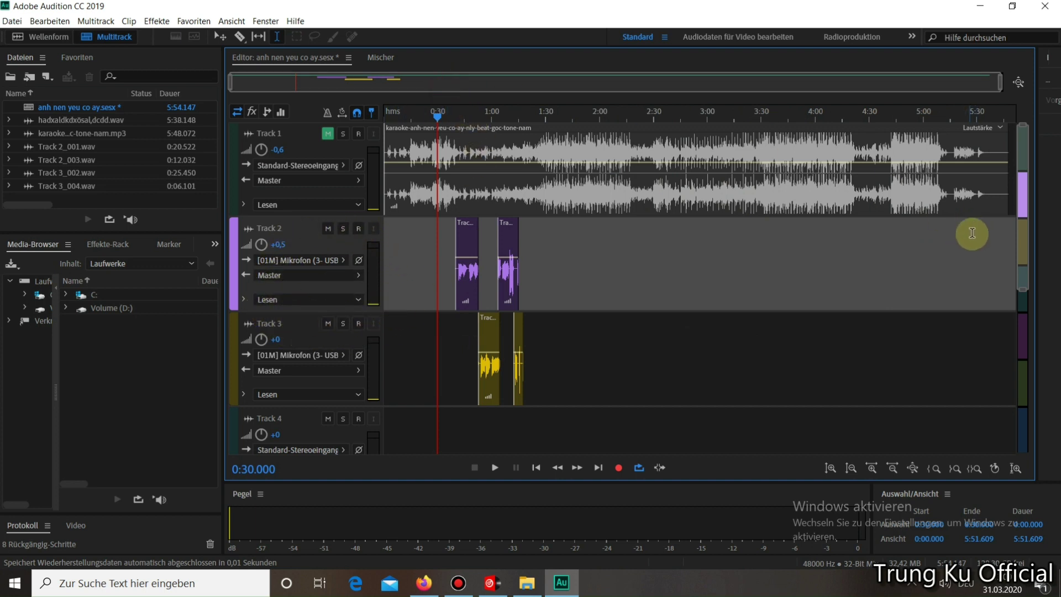
Select from 0:00 to about 5:25 and export that time selection as a mixdown named anh nen yeu co ay vocal_mixdown.wav
{"action": "left_click_drag", "start_coordinate": [969, 242], "coordinate": [47, 161]}
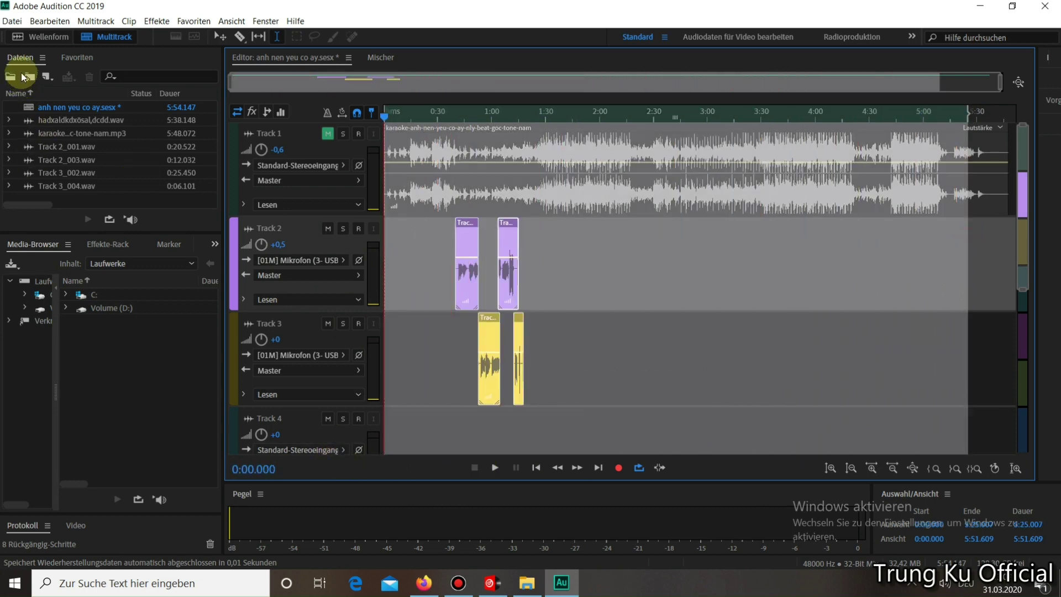
{"action": "left_click", "coordinate": [12, 21]}
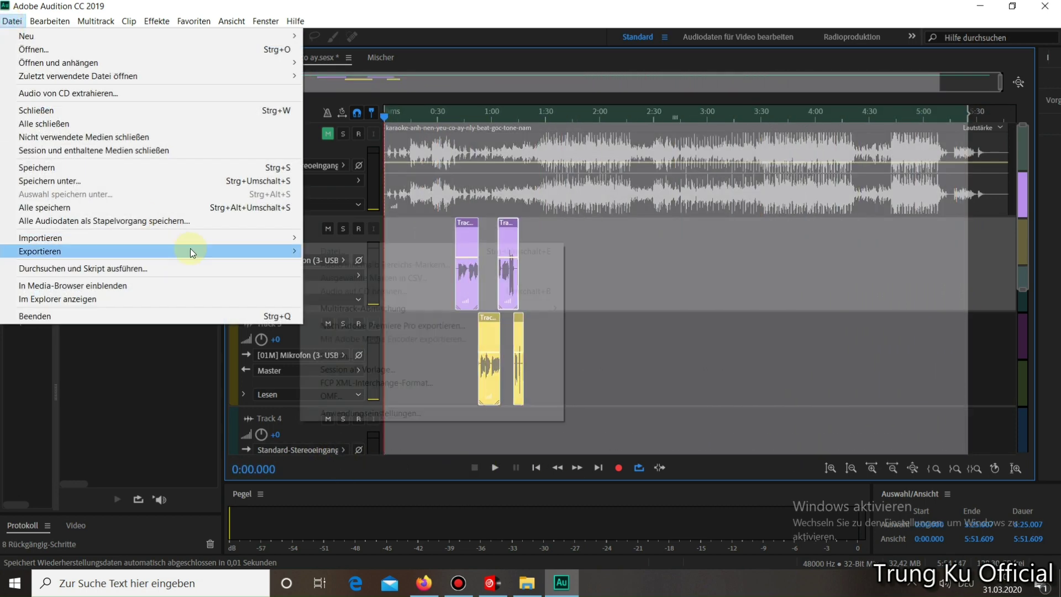
{"action": "mouse_move", "coordinate": [190, 250]}
{"action": "mouse_move", "coordinate": [448, 315]}
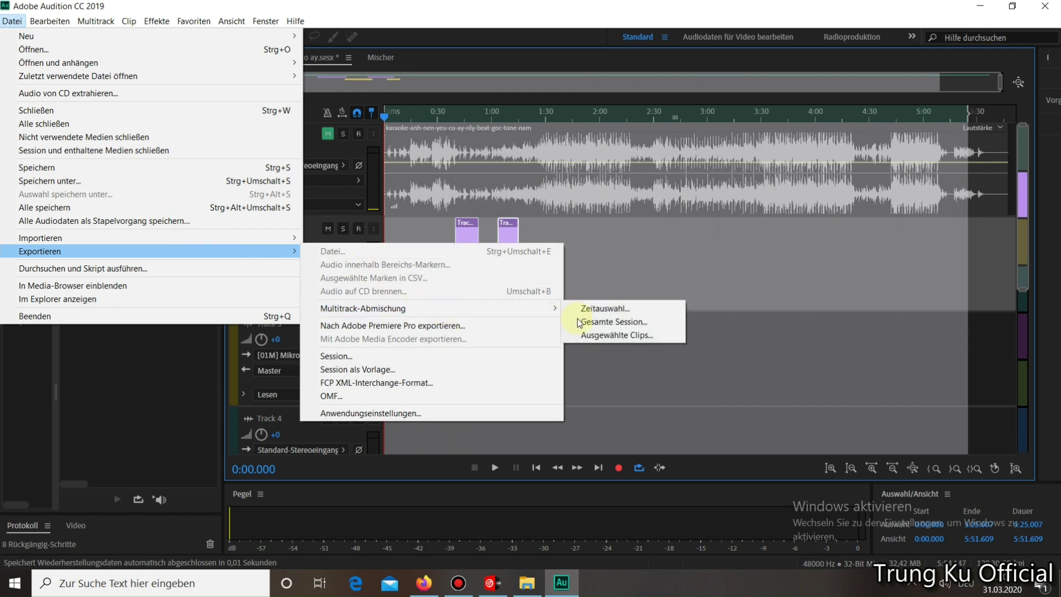
{"action": "left_click", "coordinate": [600, 310]}
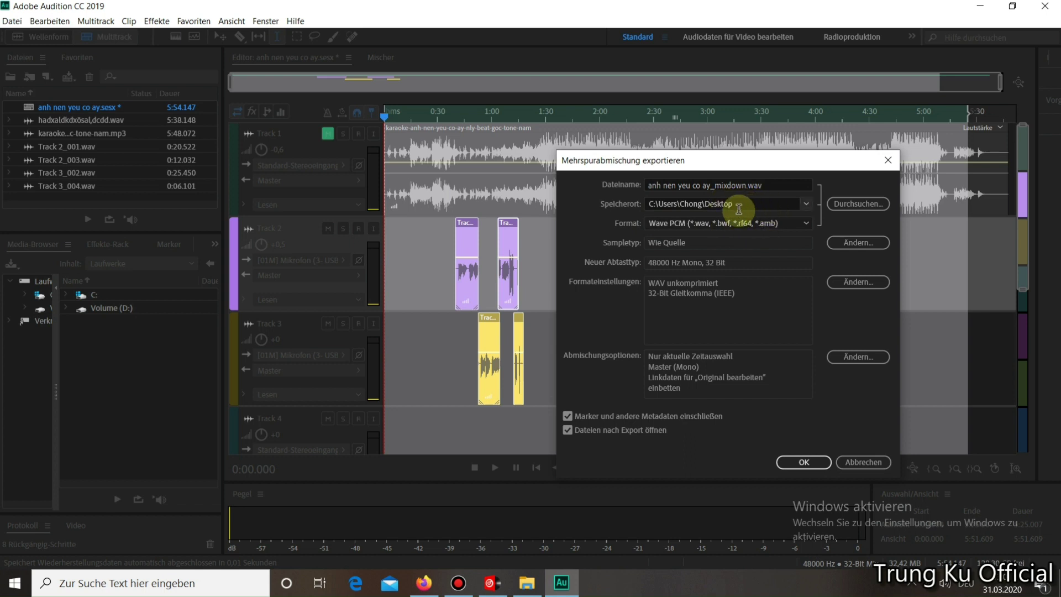
{"action": "left_click", "coordinate": [711, 186]}
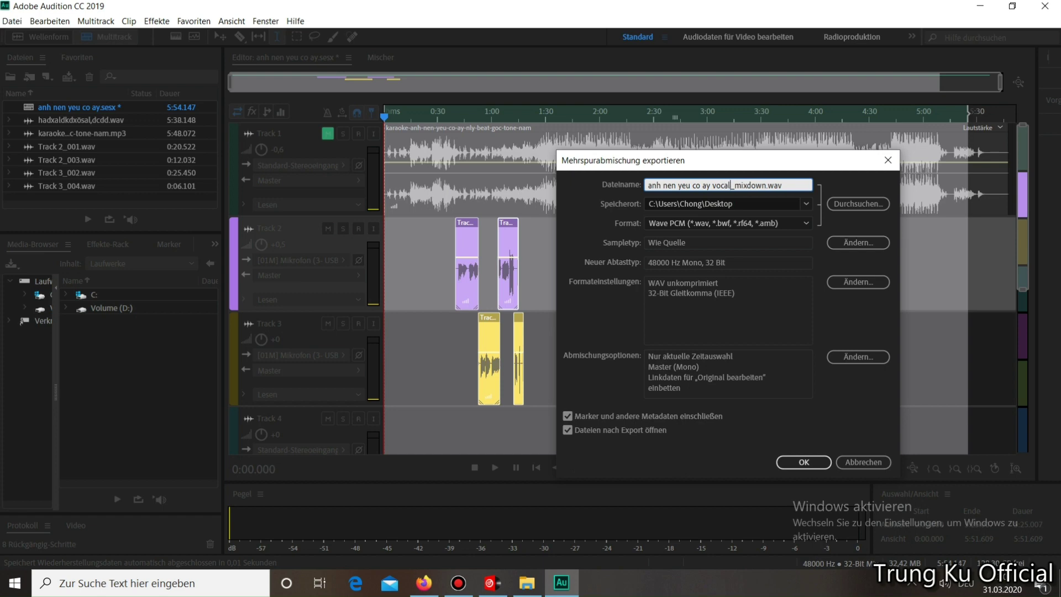
{"action": "left_click", "coordinate": [804, 462]}
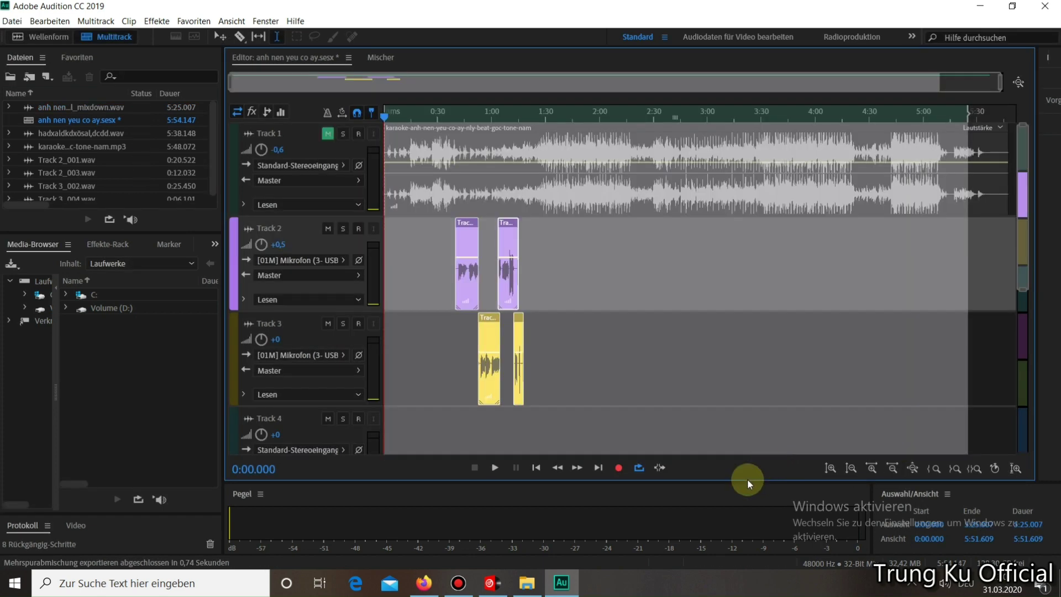
Delete all the recorded vocal clips on Track 2 and Track 3 and clear the time selection
{"action": "left_click", "coordinate": [601, 327]}
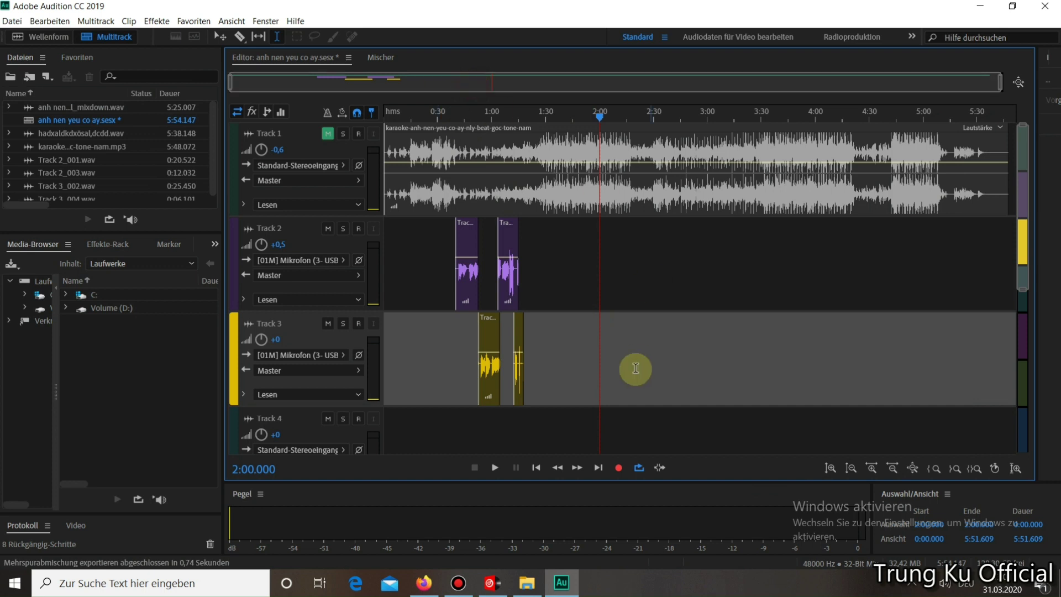
{"action": "left_click_drag", "start_coordinate": [549, 261], "coordinate": [422, 417]}
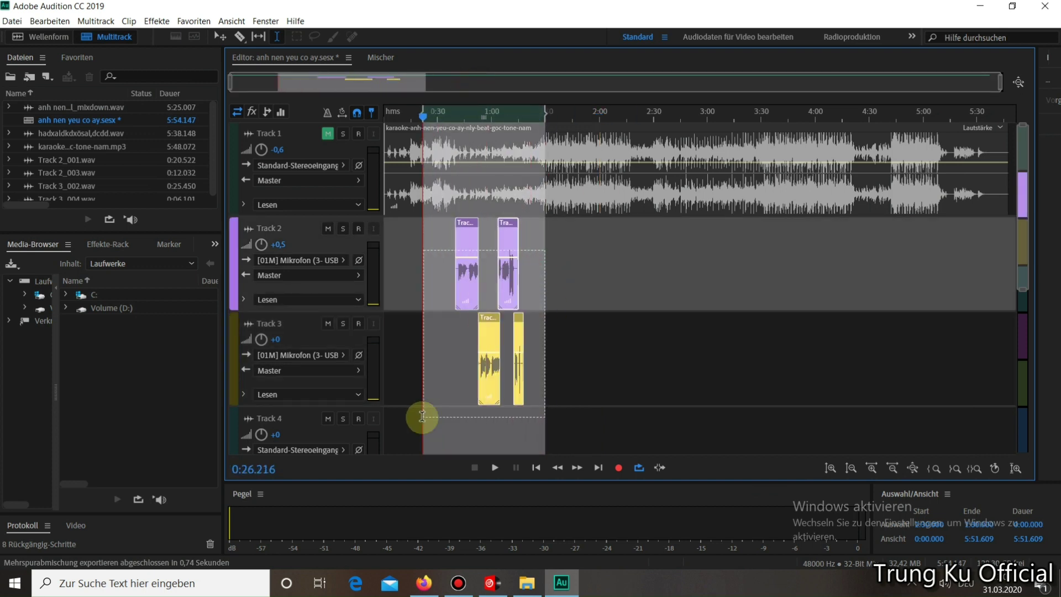
{"action": "key", "text": "Delete"}
{"action": "left_click", "coordinate": [464, 369]}
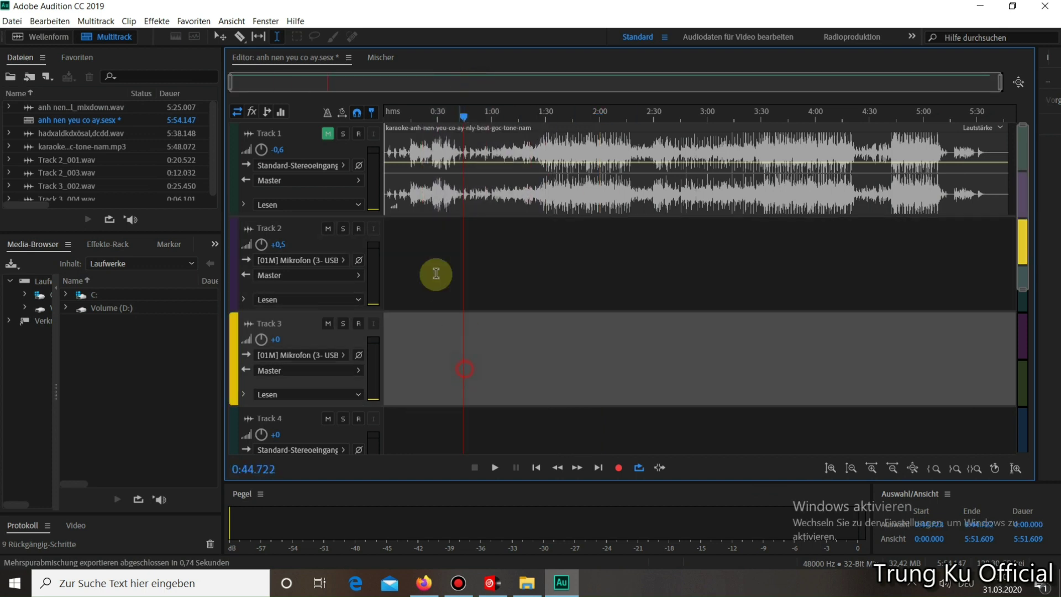
Move the playhead to 0:00 and insert anh nen yeu co ay vocal_mixdown from the Desktop into Track 2
{"action": "left_click", "coordinate": [382, 87]}
{"action": "left_click_drag", "start_coordinate": [464, 117], "coordinate": [370, 130]}
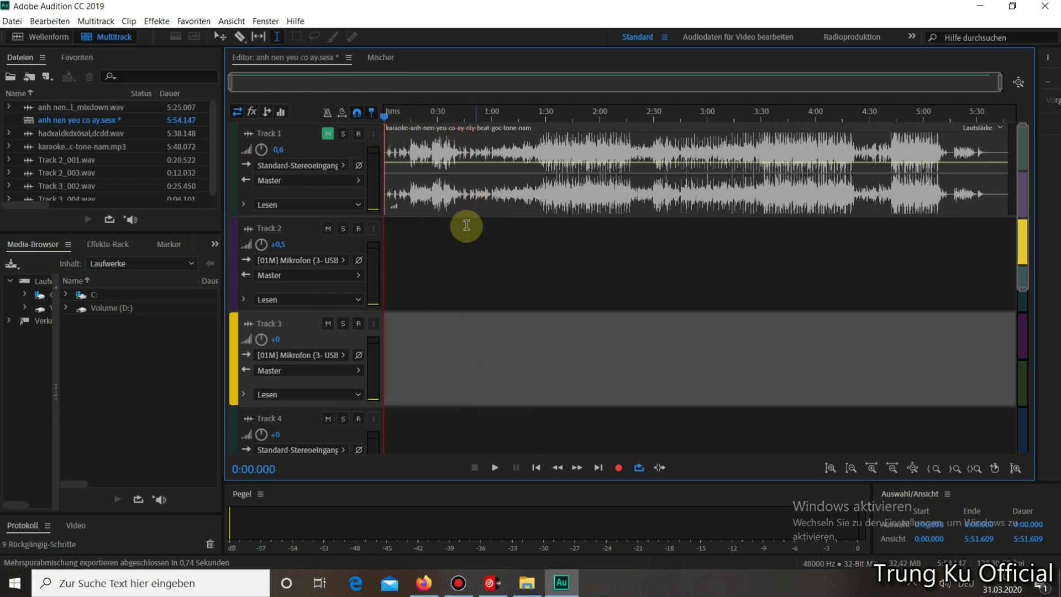
{"action": "right_click", "coordinate": [423, 244]}
{"action": "mouse_move", "coordinate": [560, 334]}
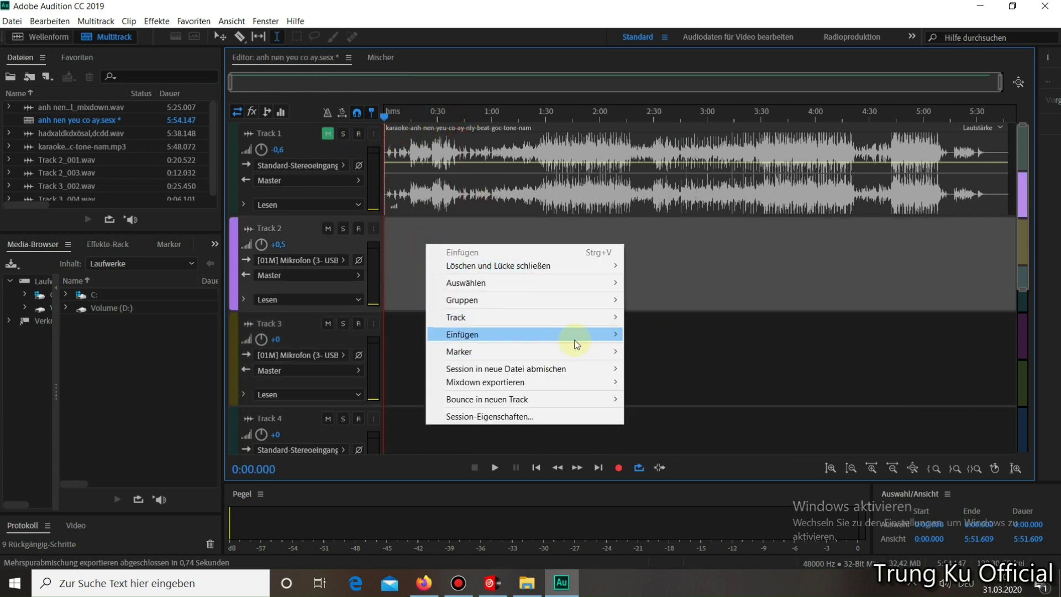
{"action": "mouse_move", "coordinate": [595, 340]}
{"action": "left_click", "coordinate": [658, 354]}
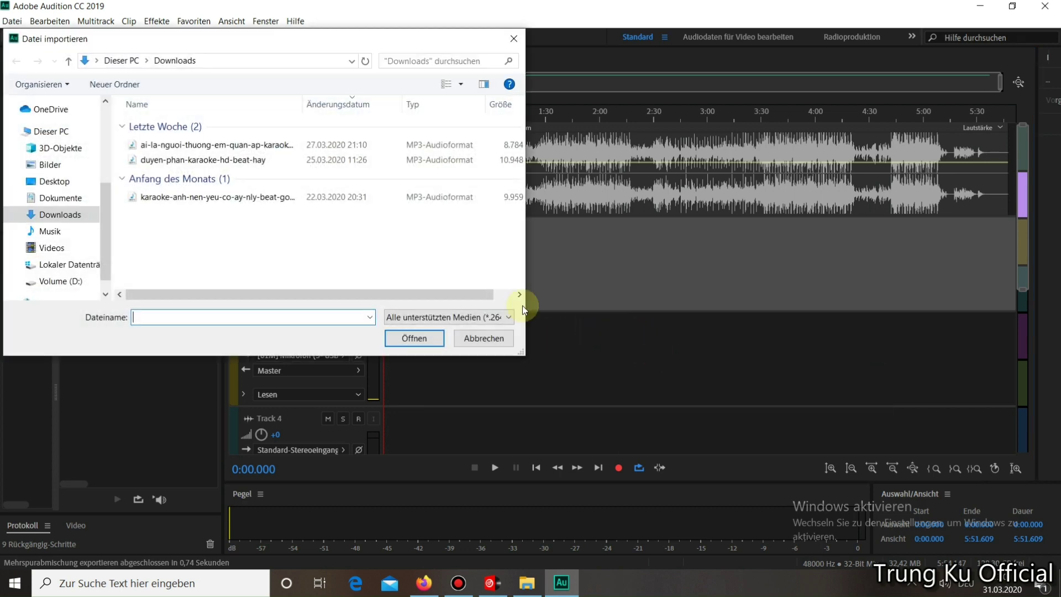
{"action": "left_click", "coordinate": [62, 184]}
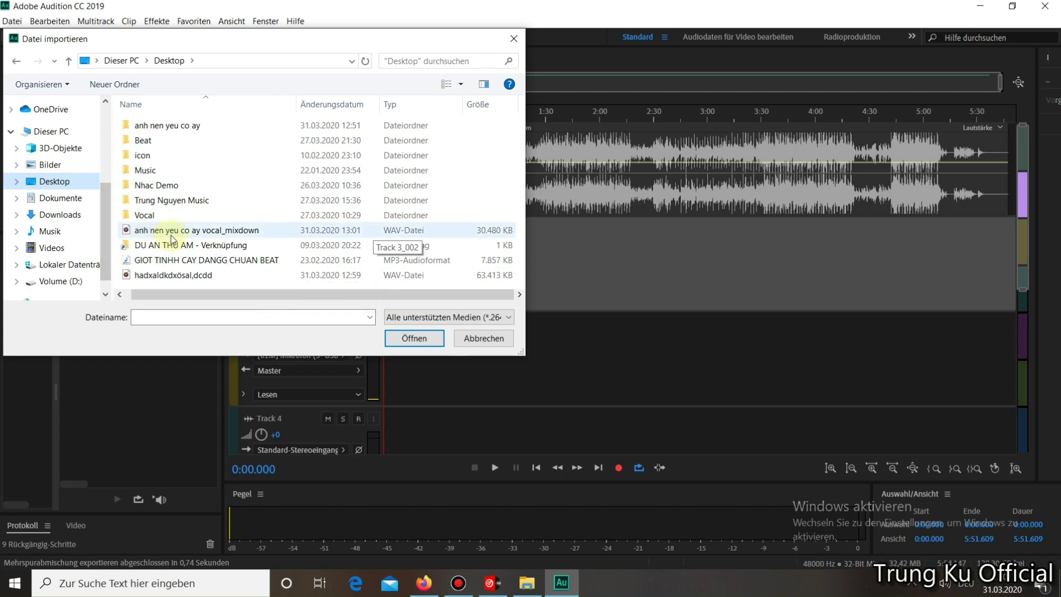
{"action": "double_click", "coordinate": [212, 238]}
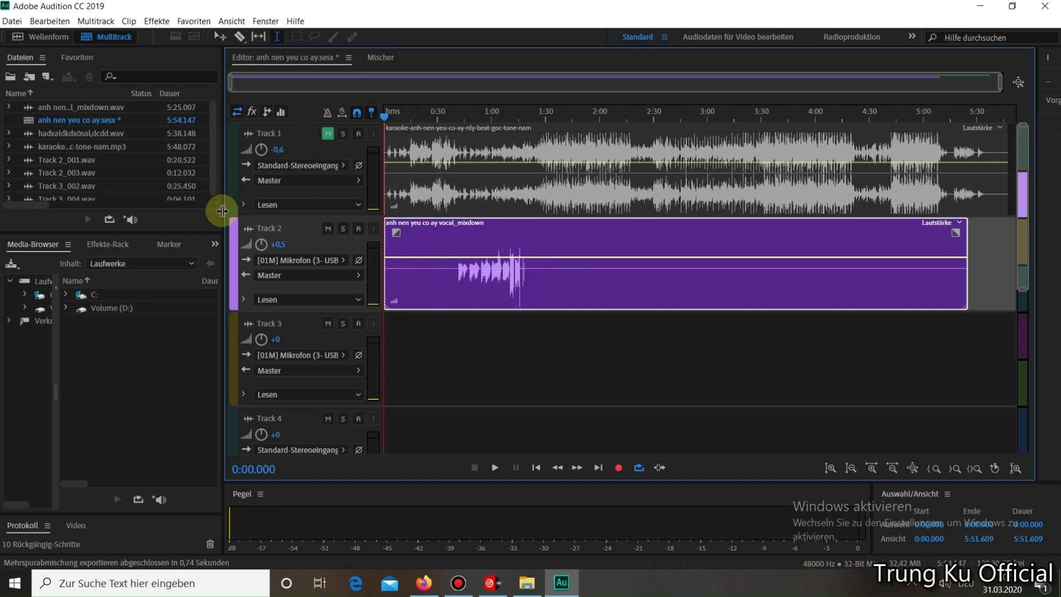
{"action": "left_click_drag", "start_coordinate": [209, 214], "coordinate": [236, 217]}
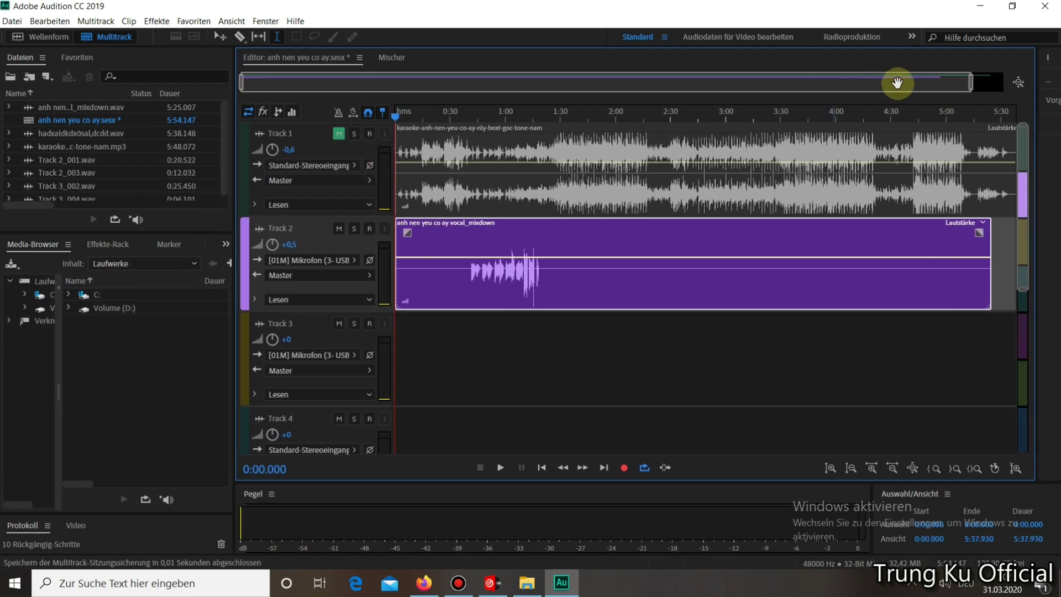
{"action": "left_click_drag", "start_coordinate": [972, 84], "coordinate": [990, 83]}
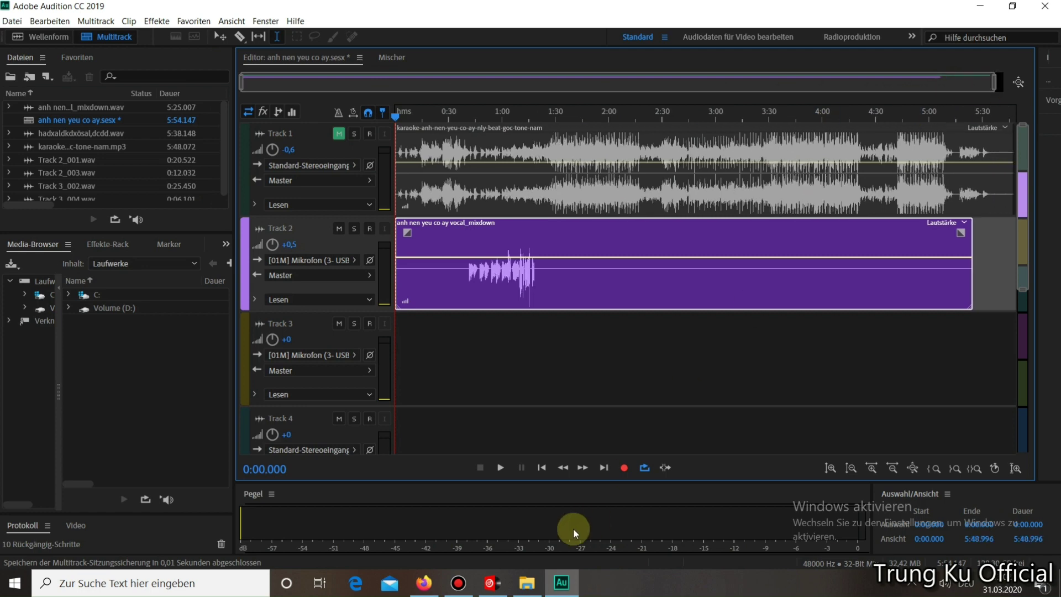
{"action": "left_click", "coordinate": [459, 583]}
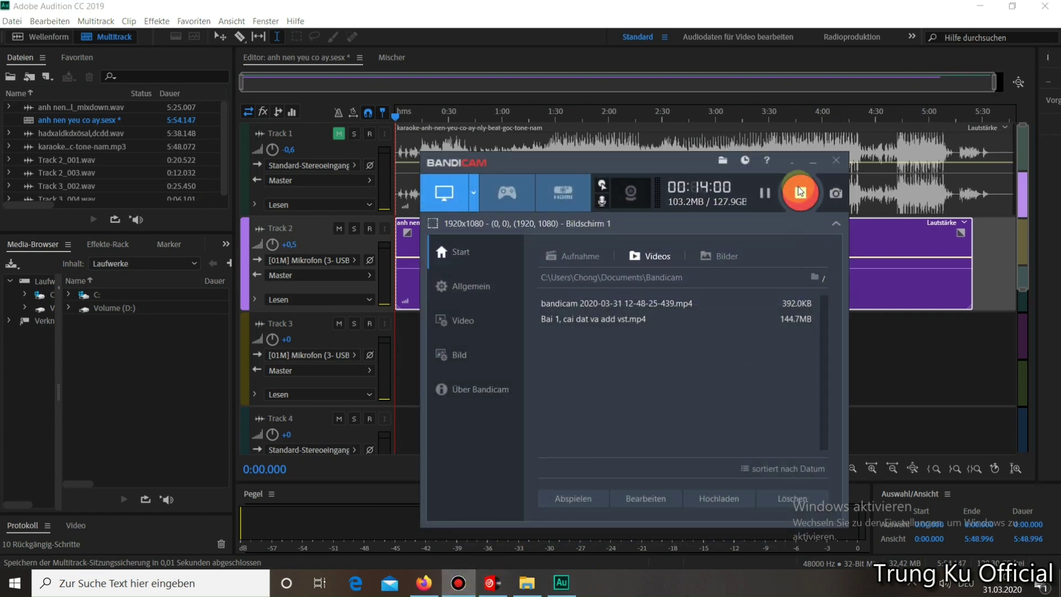
{"action": "left_click", "coordinate": [811, 163]}
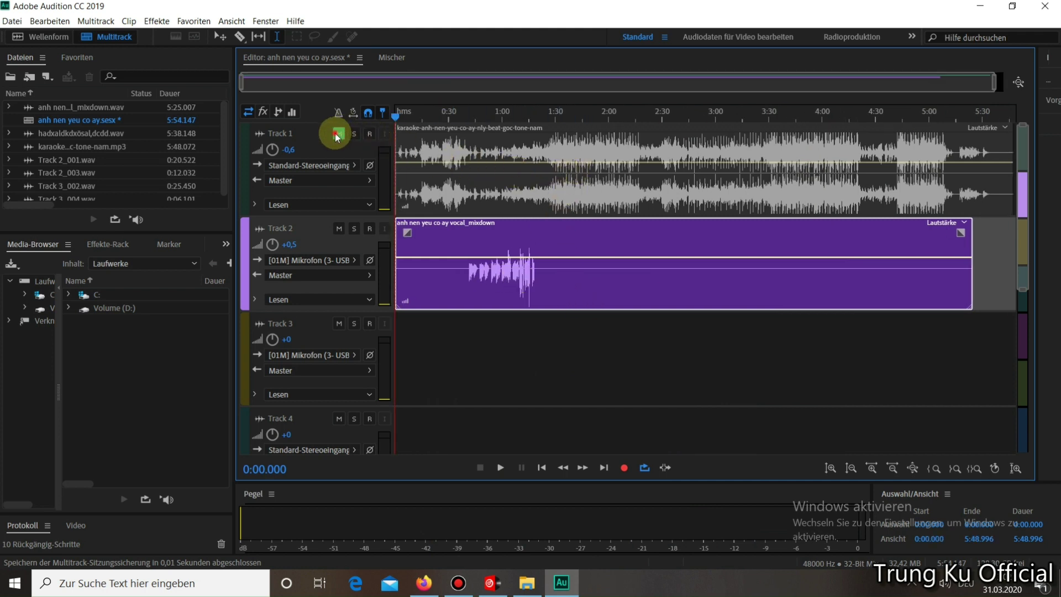
Unmute the karaoke backing on Track 1 and trim the end of Track 2's vocal clip to the playhead at about 2:12
{"action": "left_click", "coordinate": [340, 134]}
{"action": "left_click", "coordinate": [630, 272]}
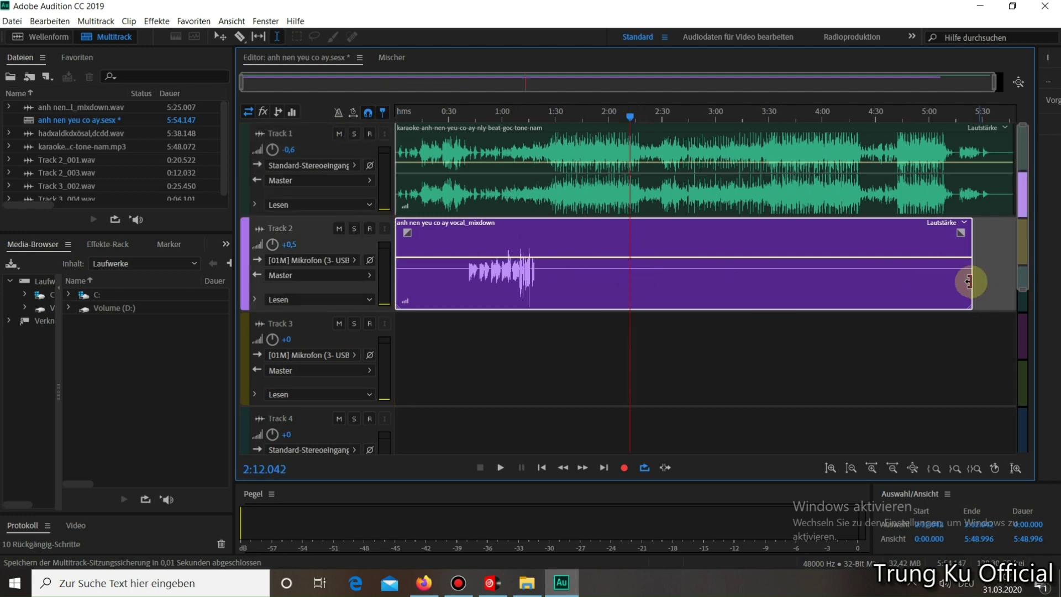
{"action": "left_click_drag", "start_coordinate": [971, 280], "coordinate": [630, 341]}
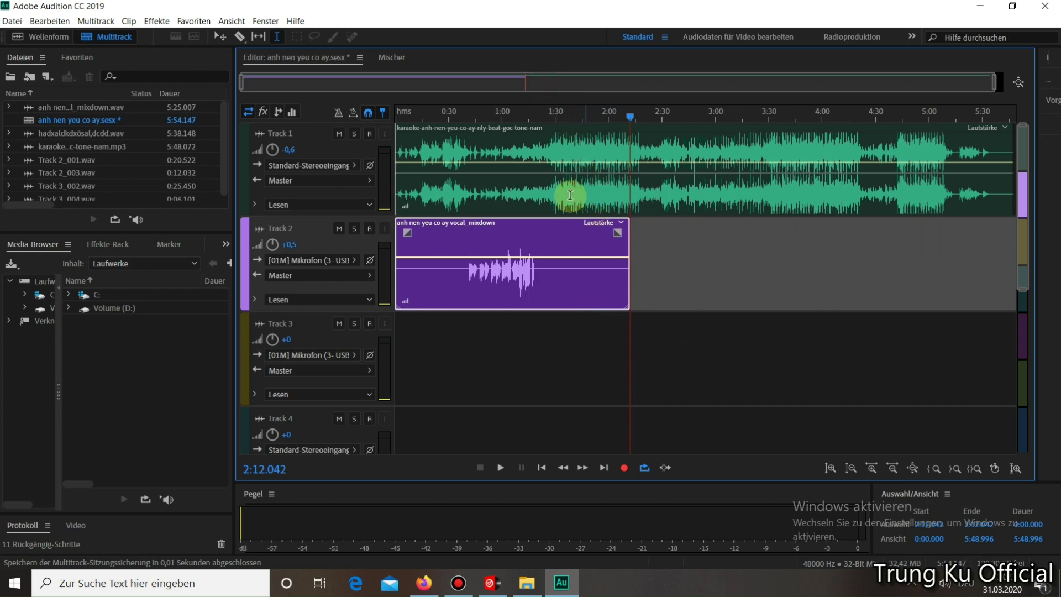
Open the Save As settings for the session and check the recent save locations, keeping the current folder
{"action": "left_click", "coordinate": [7, 22]}
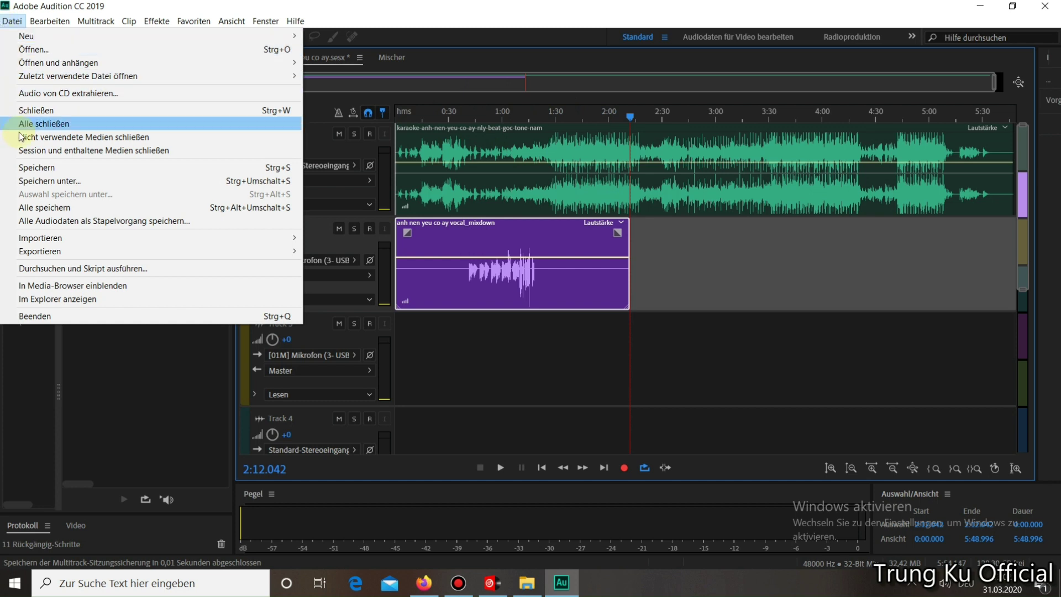
{"action": "left_click", "coordinate": [89, 182]}
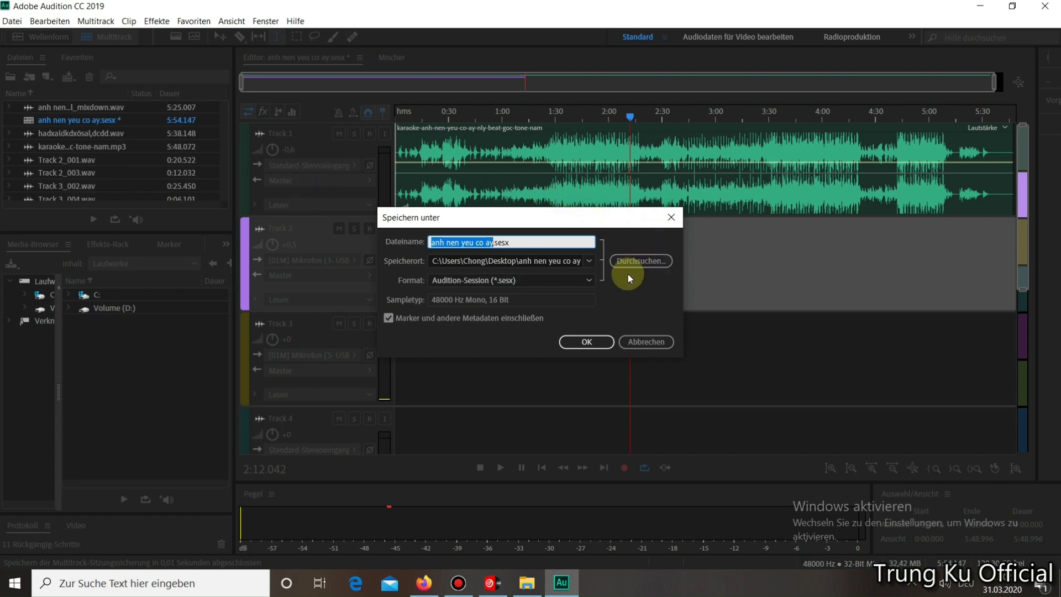
{"action": "left_click", "coordinate": [592, 268]}
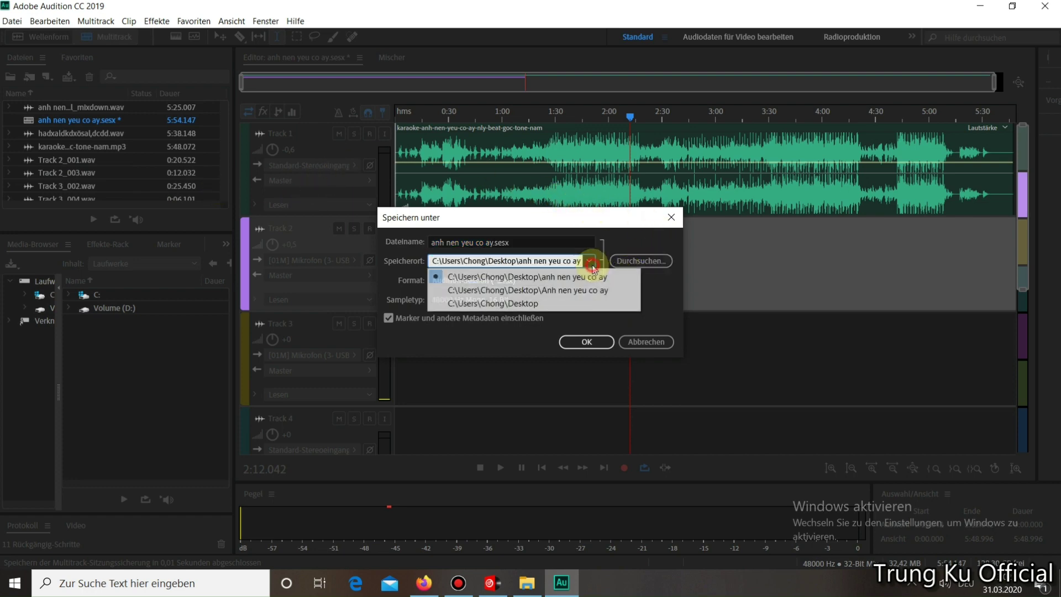
{"action": "left_click", "coordinate": [592, 268]}
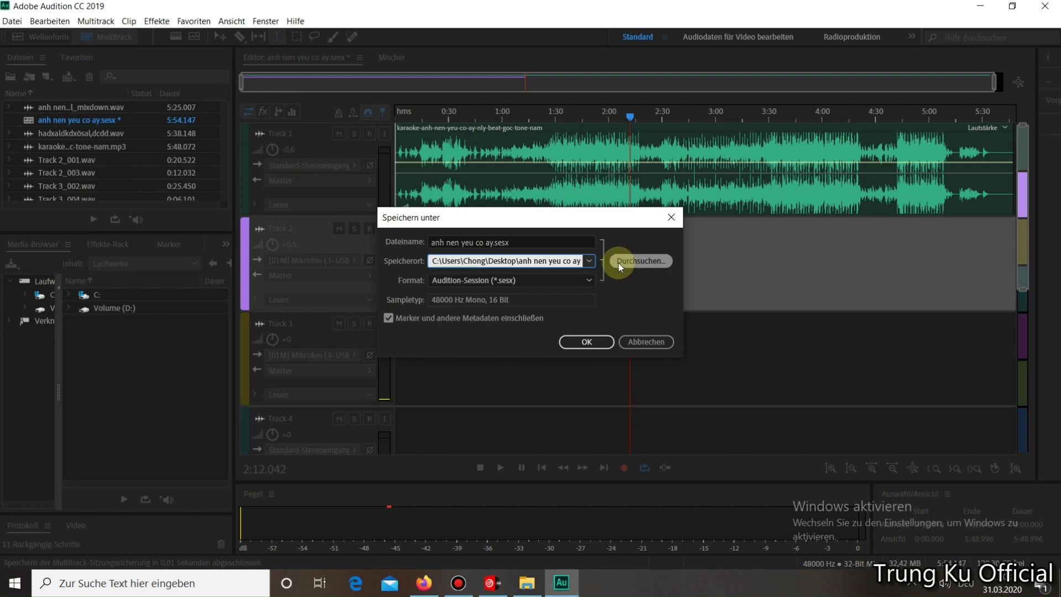
{"action": "left_click", "coordinate": [620, 263]}
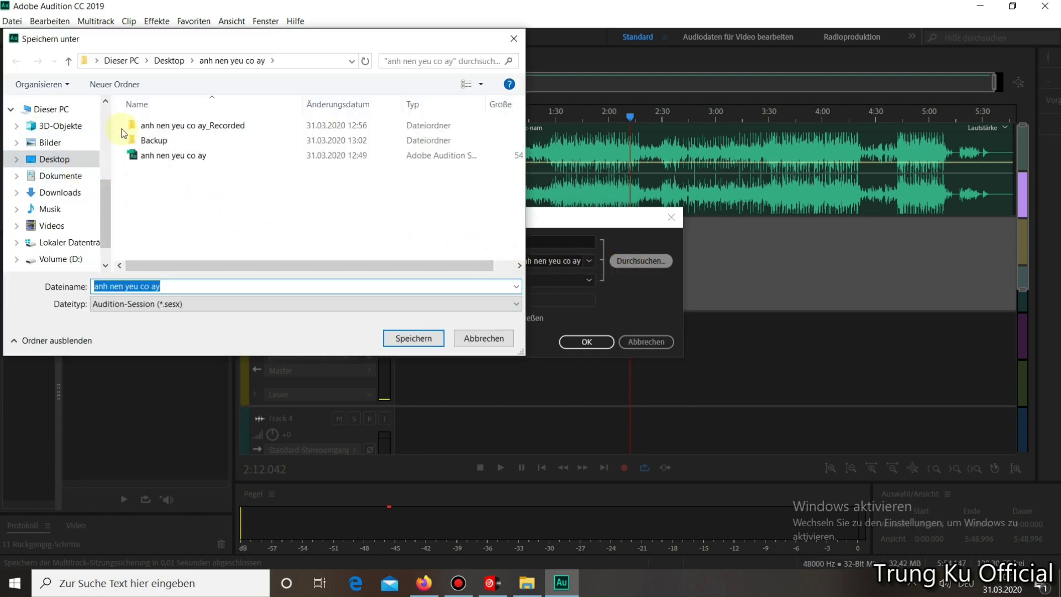
{"action": "left_click", "coordinate": [51, 143]}
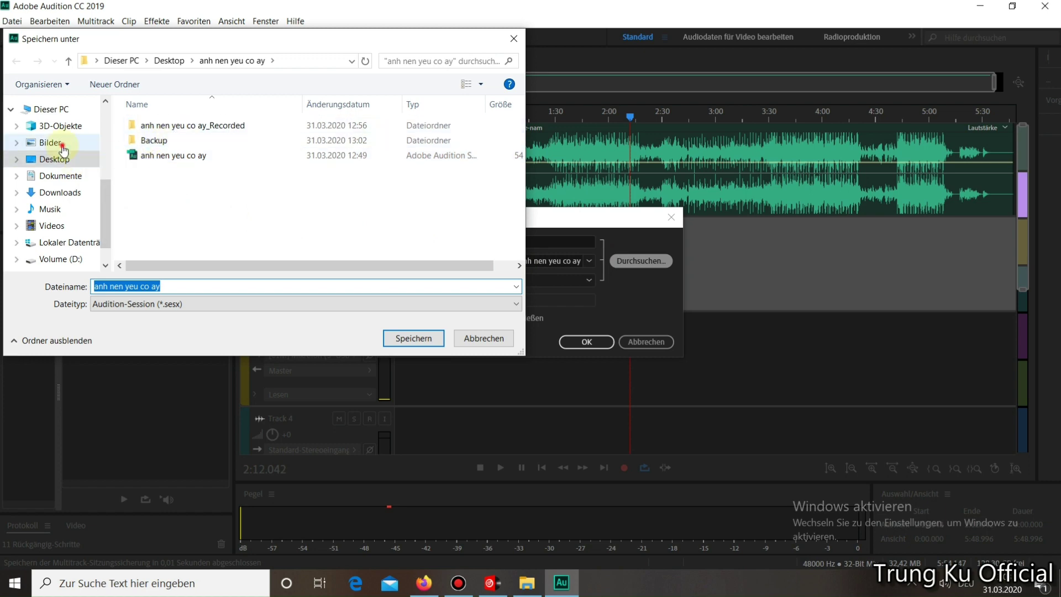
{"action": "left_click", "coordinate": [54, 159]}
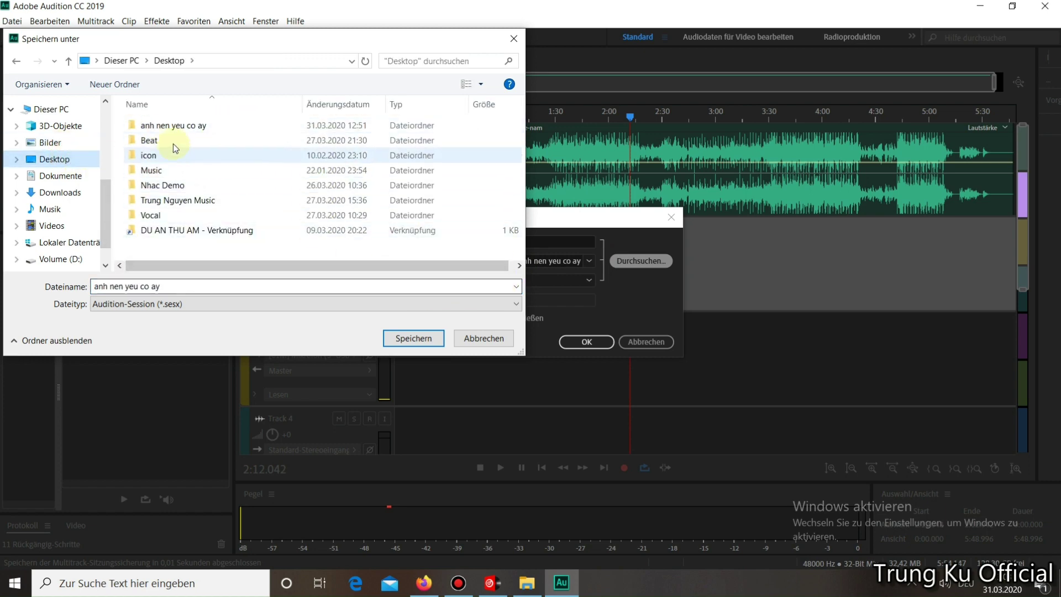
{"action": "left_click", "coordinate": [482, 336]}
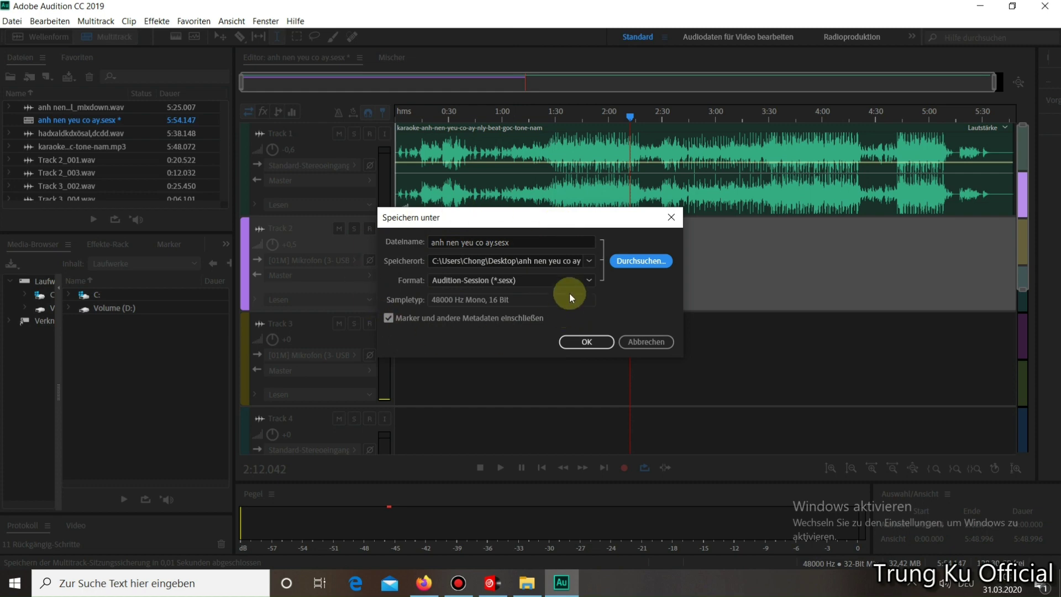
Save the session as anh nen yeu co ay.sesx in the Desktop folder anh nen yeu co ay, overwriting the existing file
{"action": "left_click", "coordinate": [625, 262]}
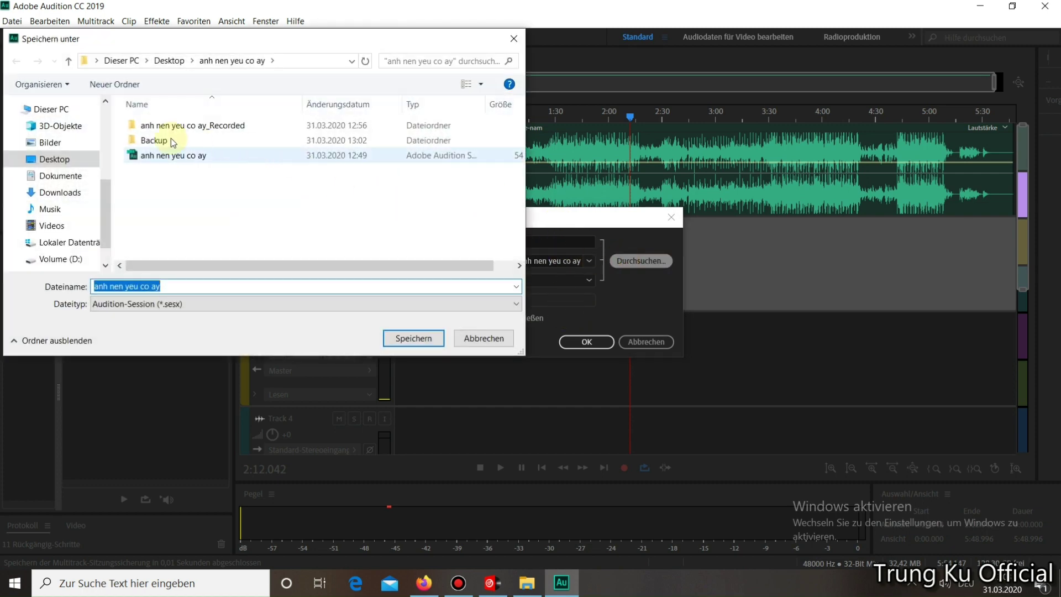
{"action": "left_click", "coordinate": [64, 160]}
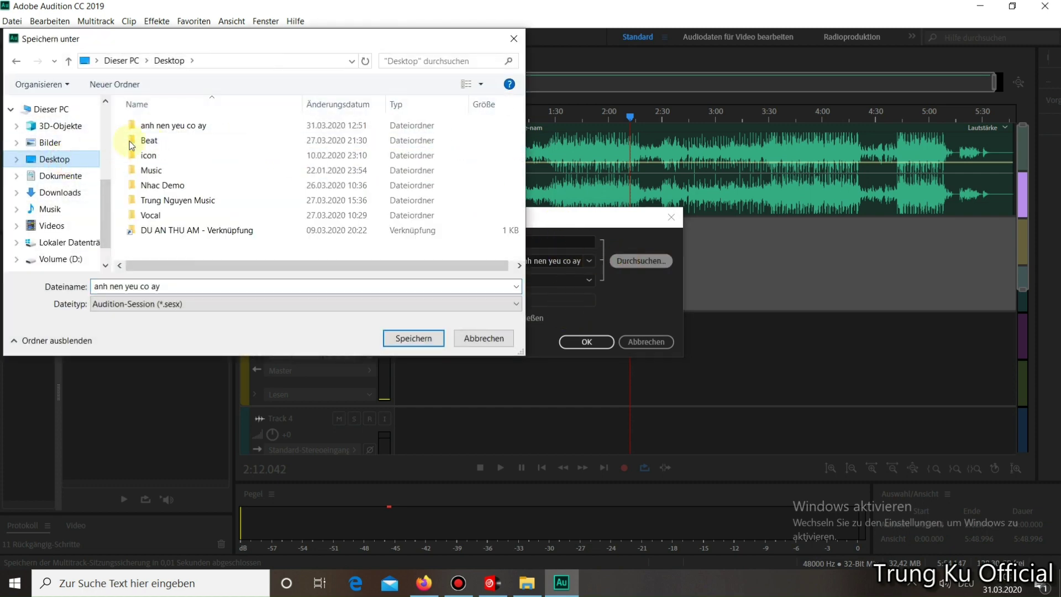
{"action": "double_click", "coordinate": [184, 129]}
{"action": "left_click", "coordinate": [241, 286]}
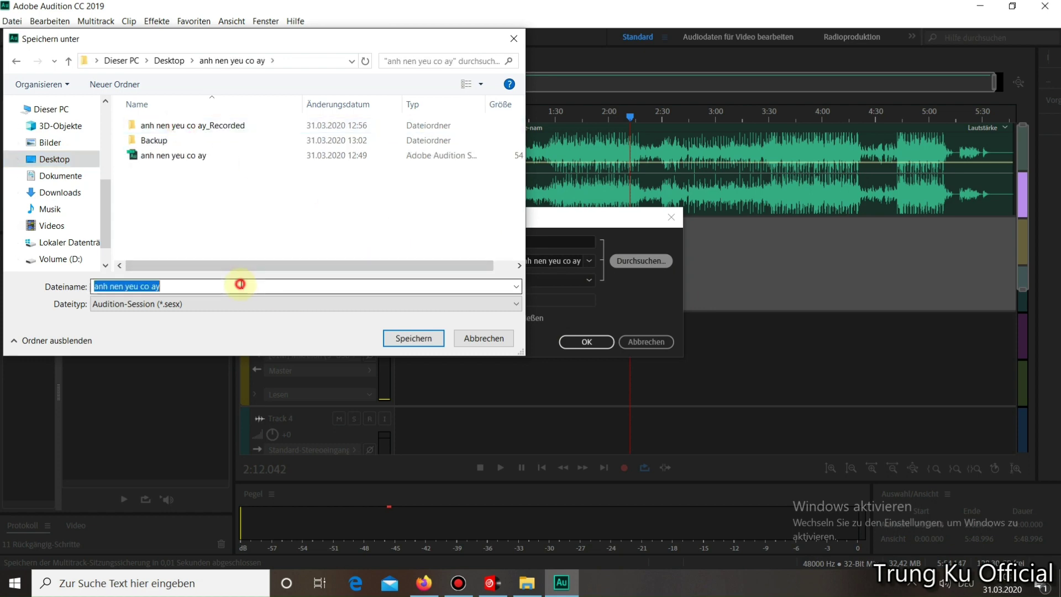
{"action": "left_click", "coordinate": [429, 338]}
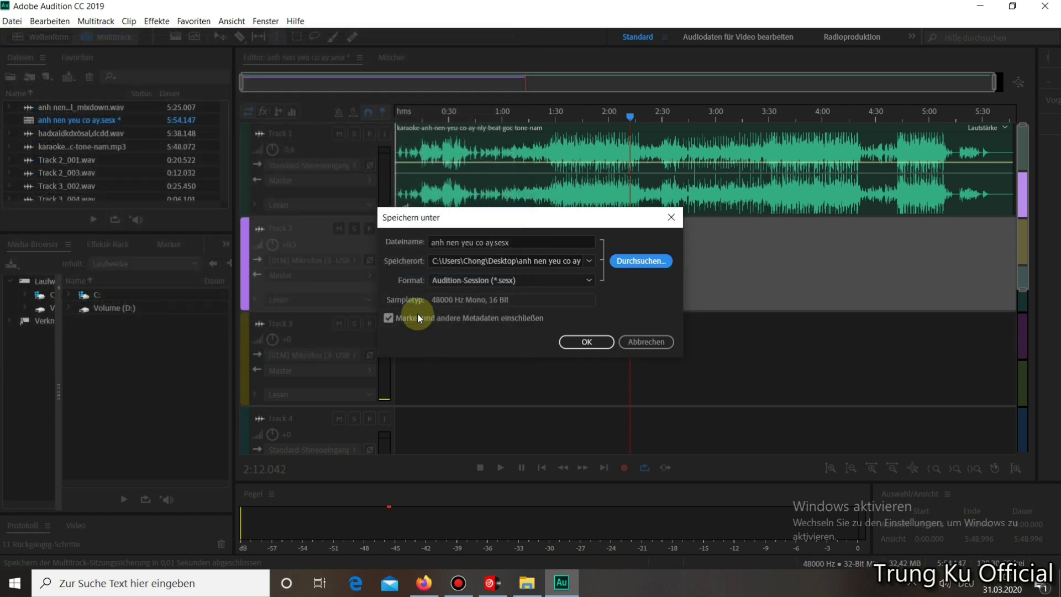
{"action": "left_click", "coordinate": [584, 342]}
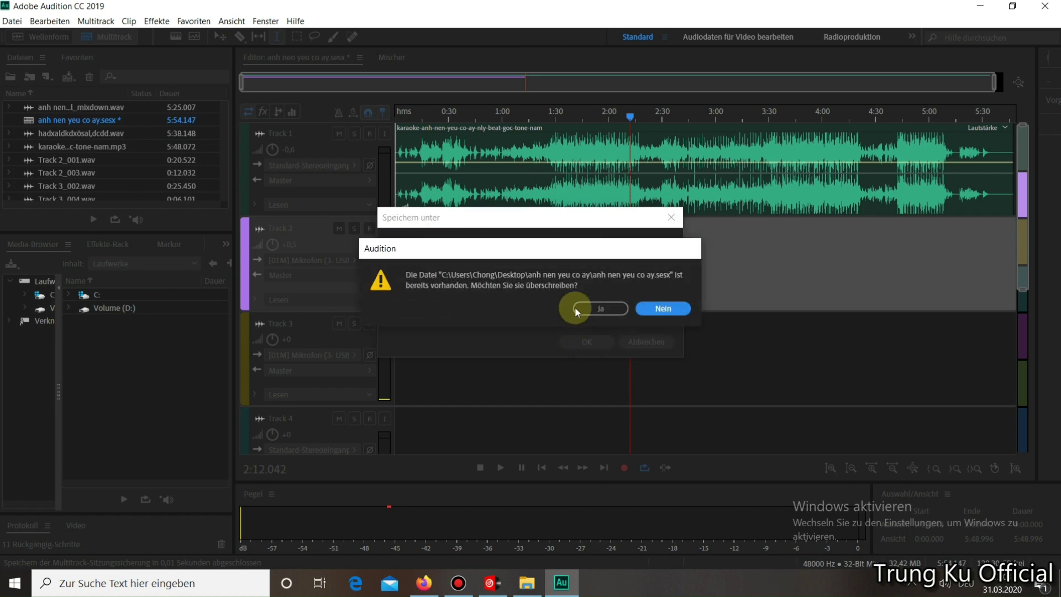
{"action": "left_click_drag", "start_coordinate": [597, 265], "coordinate": [615, 269]}
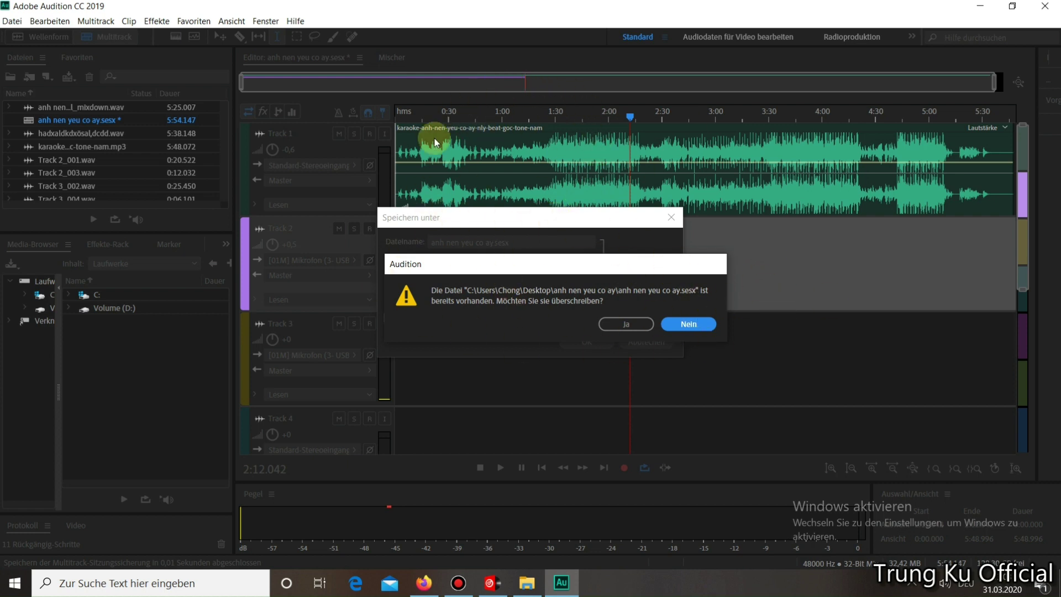
{"action": "left_click", "coordinate": [635, 327]}
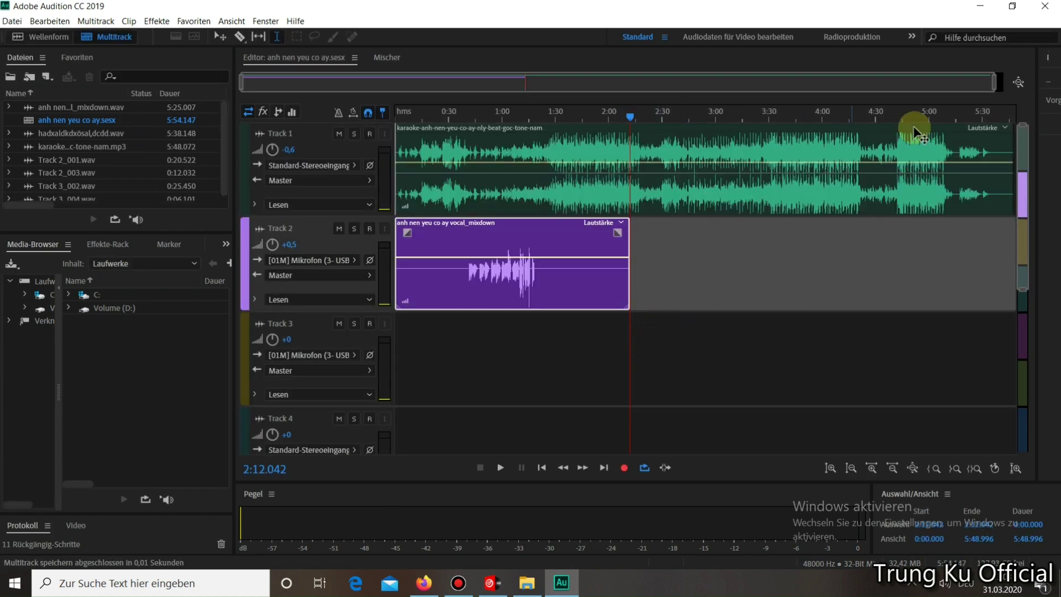
Close Audition CC 2019 and reopen the session anh nen yeu co ay from its folder on the Desktop
{"action": "left_click", "coordinate": [1043, 8]}
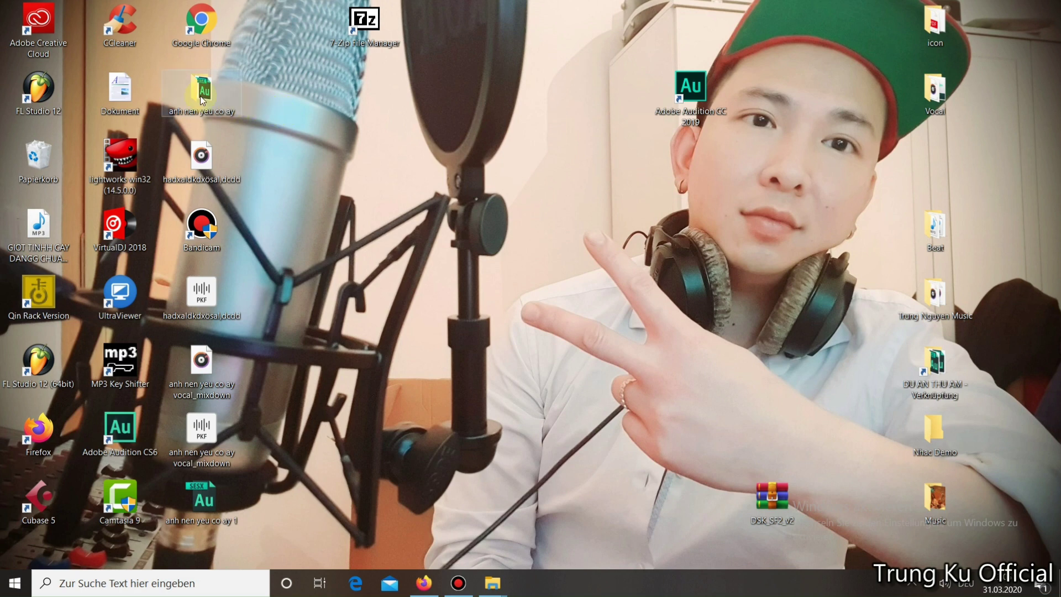
{"action": "left_click", "coordinate": [306, 150]}
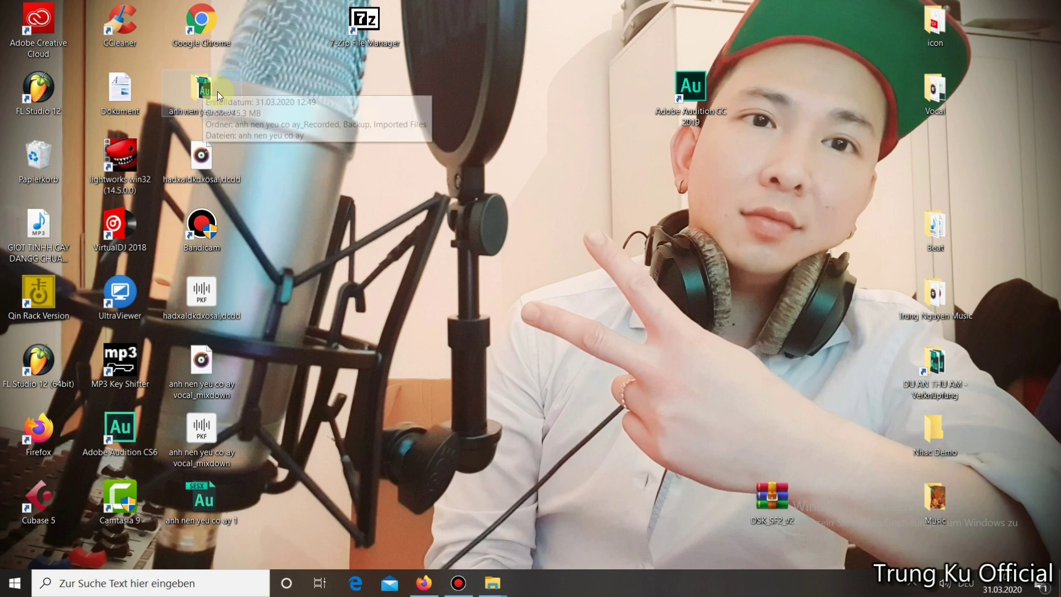
{"action": "double_click", "coordinate": [203, 92]}
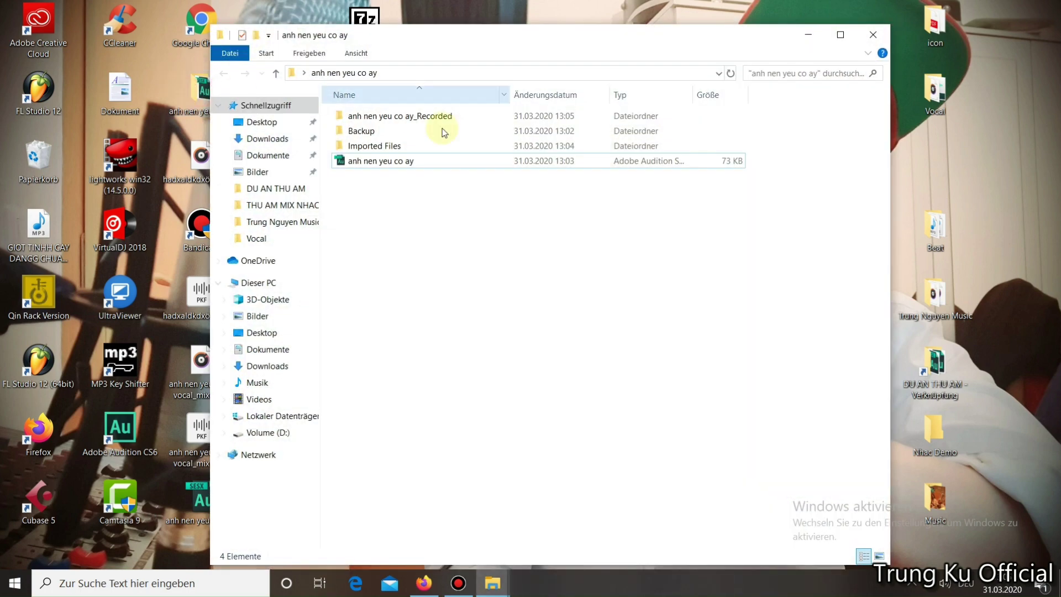
{"action": "double_click", "coordinate": [390, 166]}
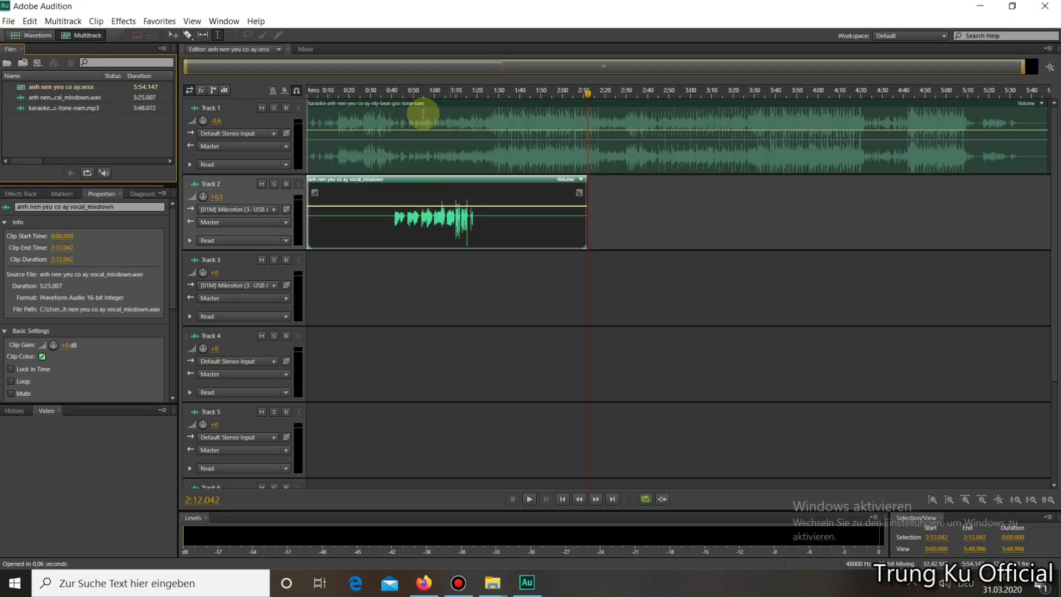
{"action": "left_click", "coordinate": [370, 70]}
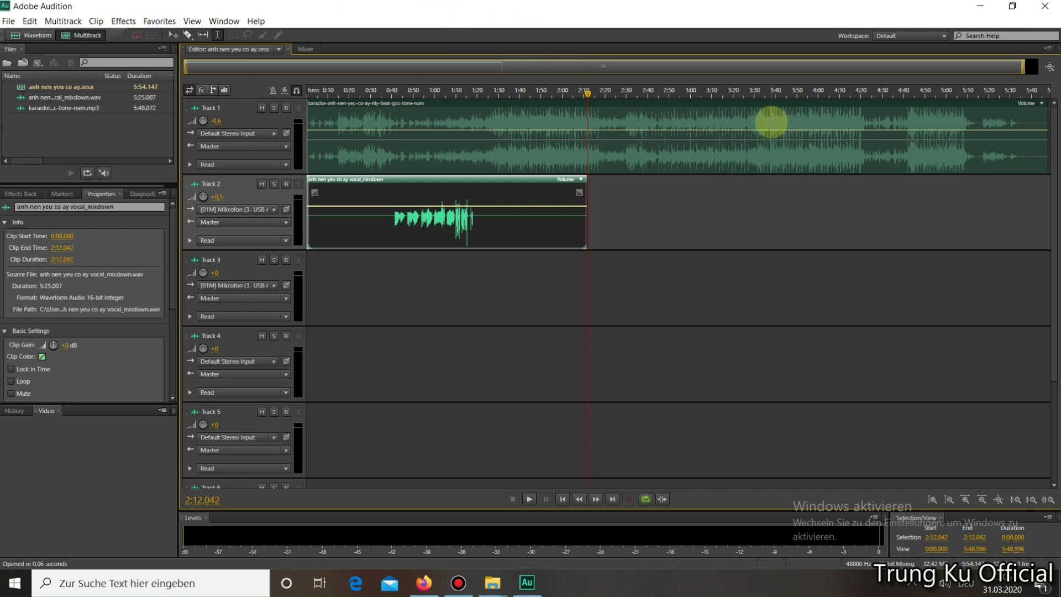
Close Audition and the folder window, and load anh nen yeu co ay once more from its Desktop folder
{"action": "left_click", "coordinate": [1056, 7]}
{"action": "left_click", "coordinate": [636, 252]}
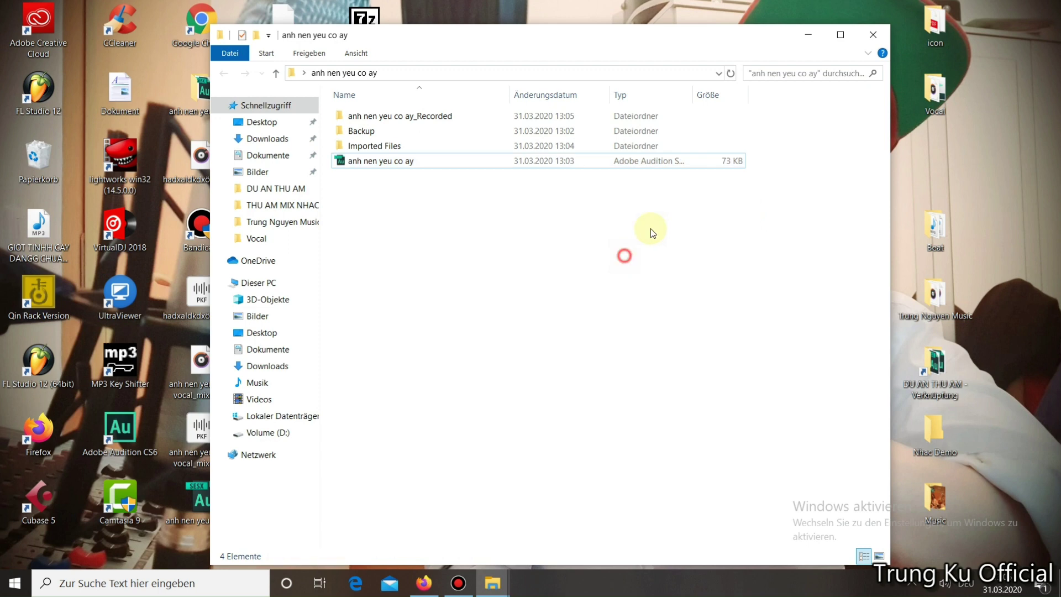
{"action": "left_click", "coordinate": [812, 34]}
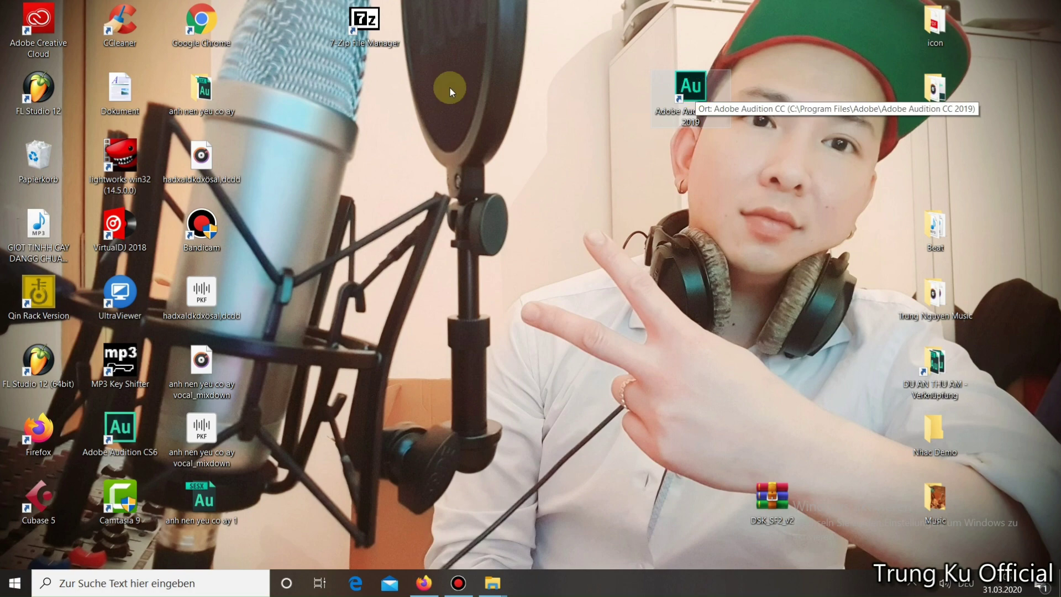
{"action": "double_click", "coordinate": [196, 93]}
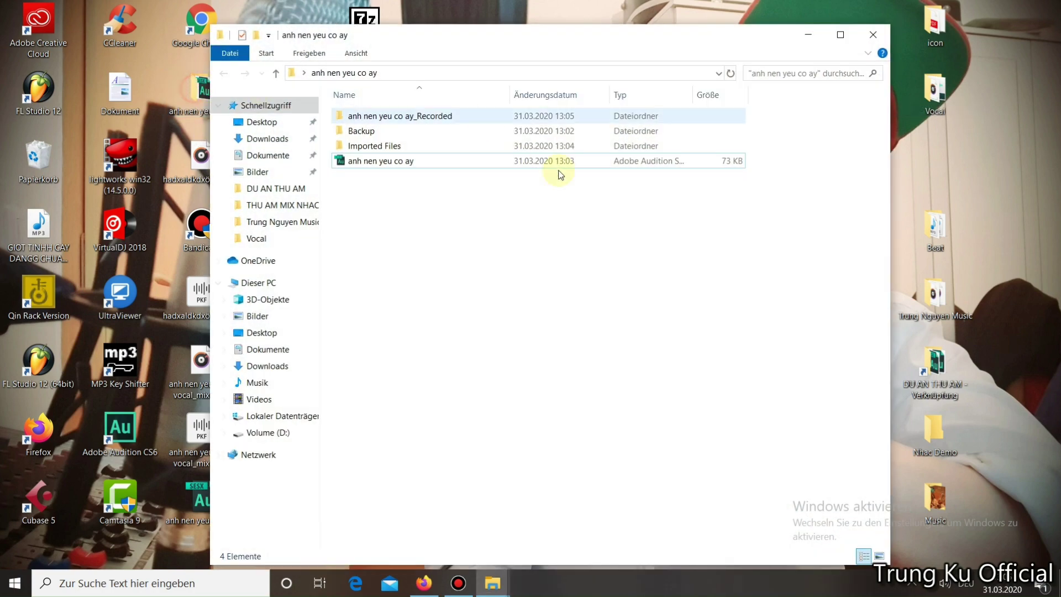
{"action": "left_click", "coordinate": [381, 162]}
{"action": "double_click", "coordinate": [381, 162]}
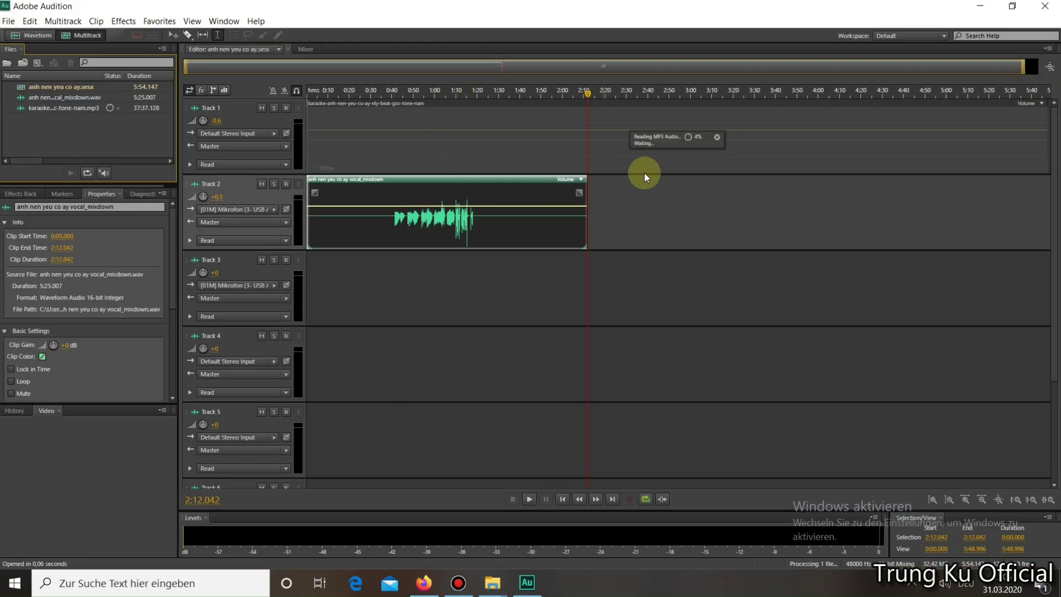
Delete the vocal clip on Track 2 and the karaoke clip on Track 1, and rename Track 1 as BEAT
{"action": "left_click_drag", "start_coordinate": [1020, 69], "coordinate": [1035, 68]}
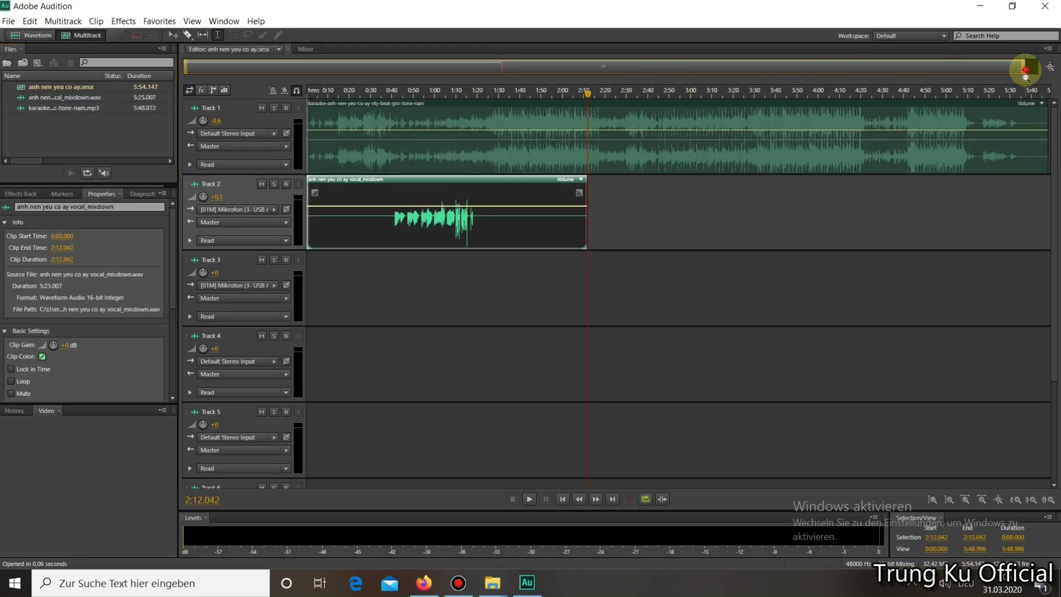
{"action": "left_click_drag", "start_coordinate": [1035, 186], "coordinate": [294, 244]}
{"action": "key", "text": "Delete"}
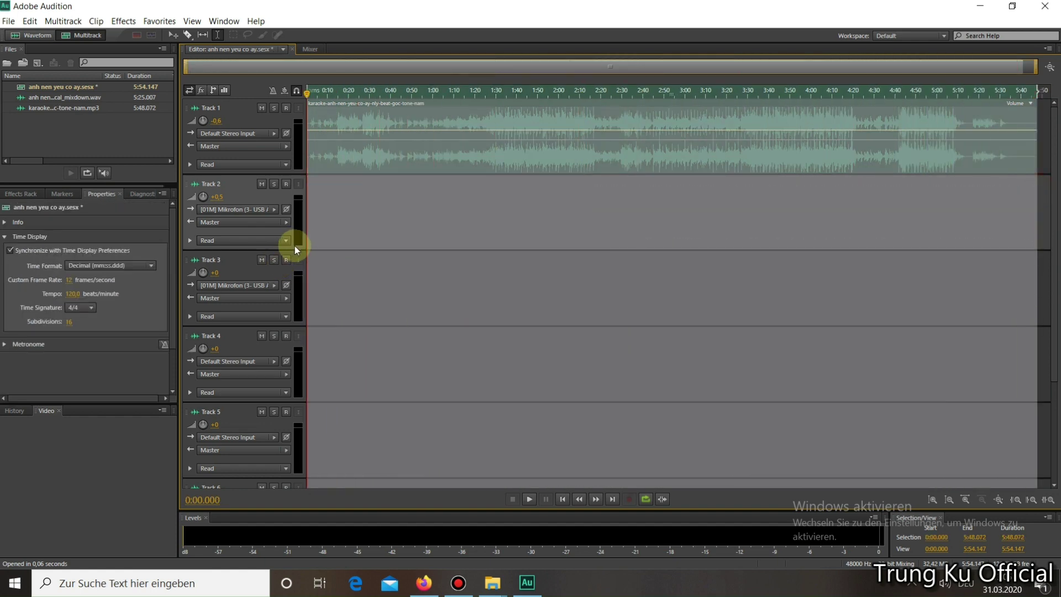
{"action": "left_click", "coordinate": [360, 216]}
{"action": "left_click", "coordinate": [369, 142]}
{"action": "key", "text": "Delete"}
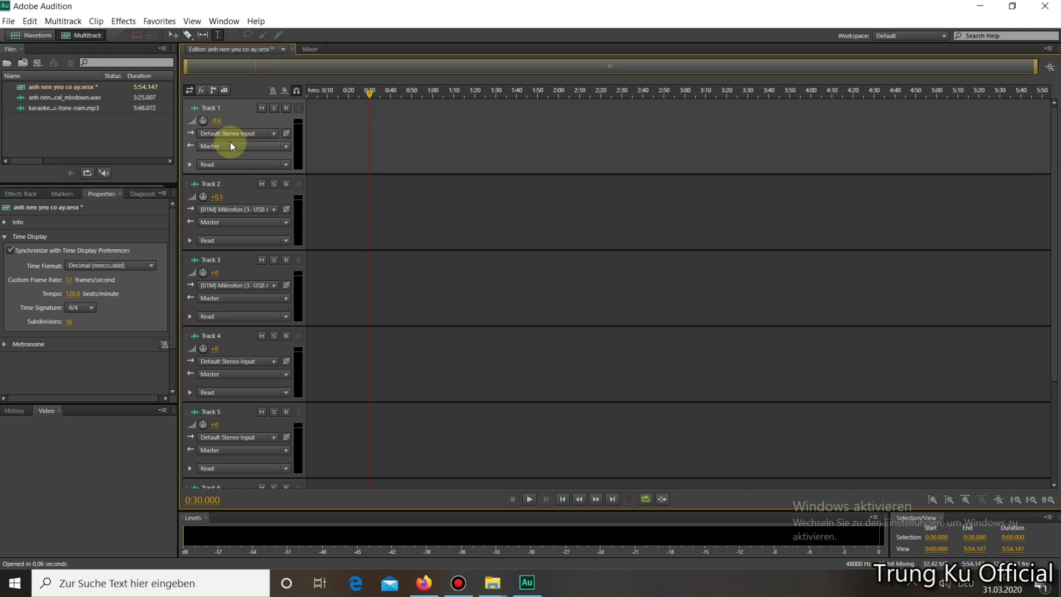
{"action": "left_click", "coordinate": [211, 108]}
{"action": "type", "text": "BEAT"}
Check the mono inputs of Tracks 2 and 3, and set Tracks 4 and 5 to [01M] Mikrofon (3- USB Audio CODEC) 1
{"action": "left_click", "coordinate": [249, 210]}
{"action": "mouse_move", "coordinate": [324, 229]}
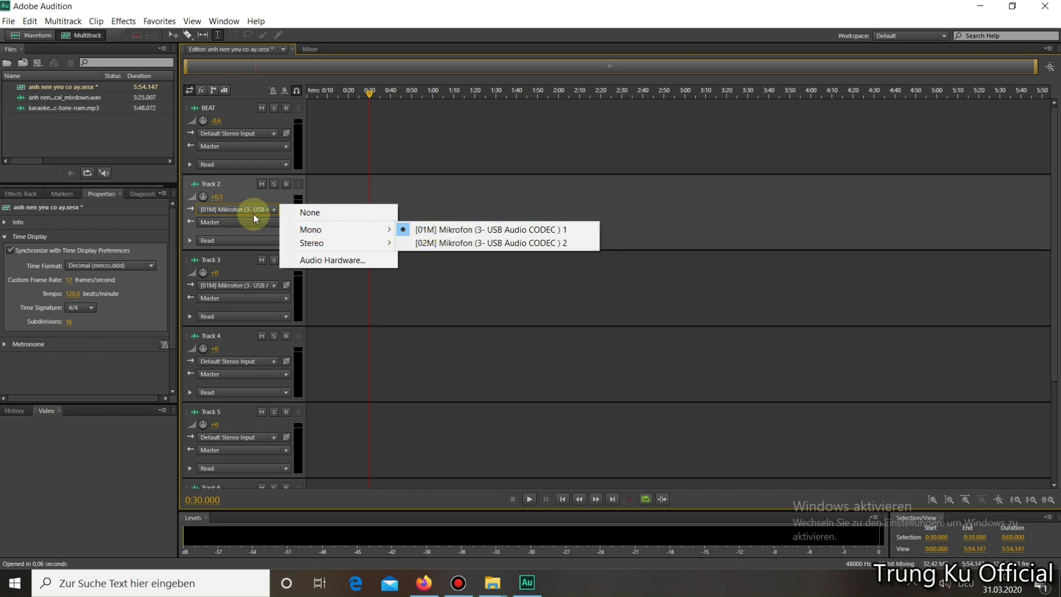
{"action": "left_click", "coordinate": [248, 286]}
{"action": "mouse_move", "coordinate": [334, 304]}
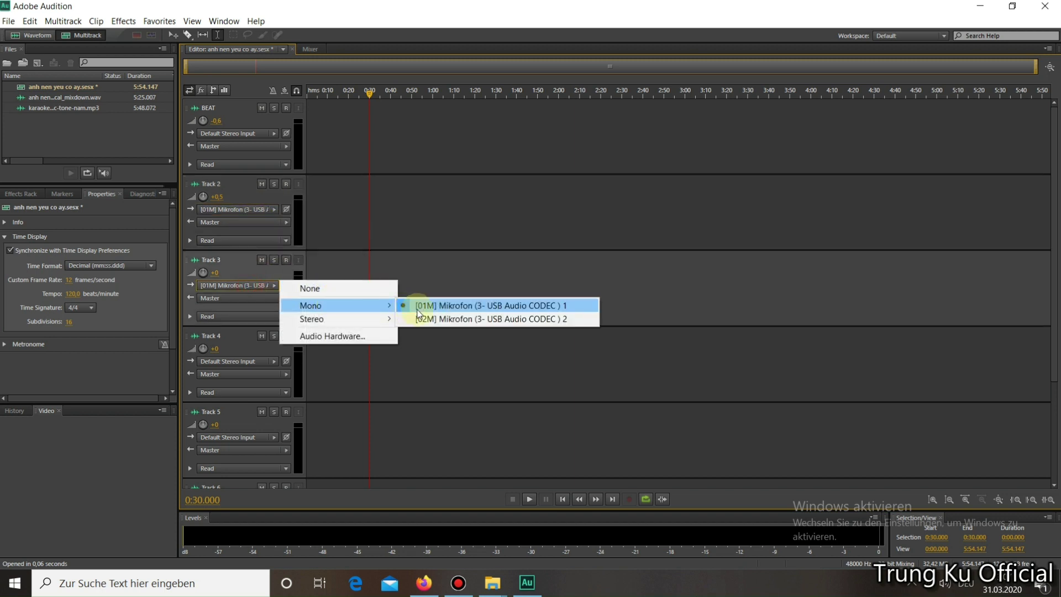
{"action": "left_click", "coordinate": [262, 359]}
{"action": "mouse_move", "coordinate": [362, 380]}
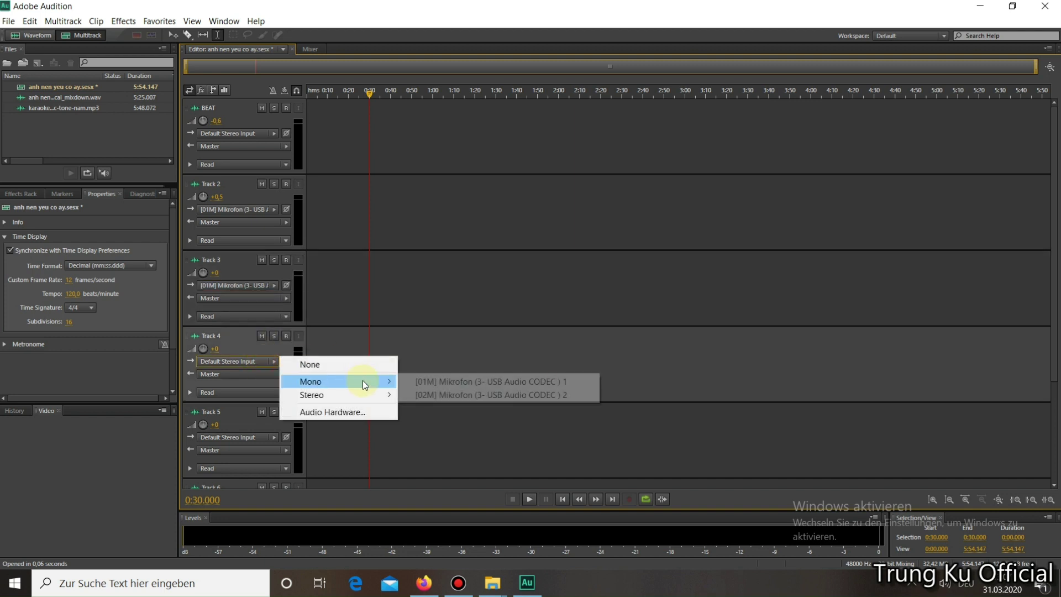
{"action": "left_click", "coordinate": [420, 382]}
{"action": "left_click", "coordinate": [252, 438]}
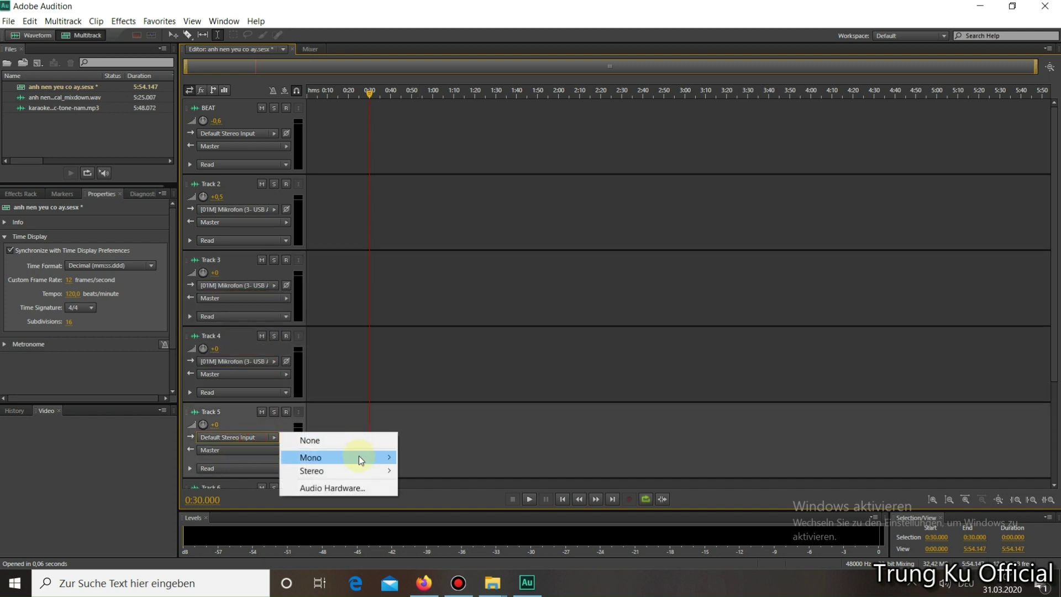
{"action": "mouse_move", "coordinate": [359, 455]}
{"action": "left_click", "coordinate": [422, 458]}
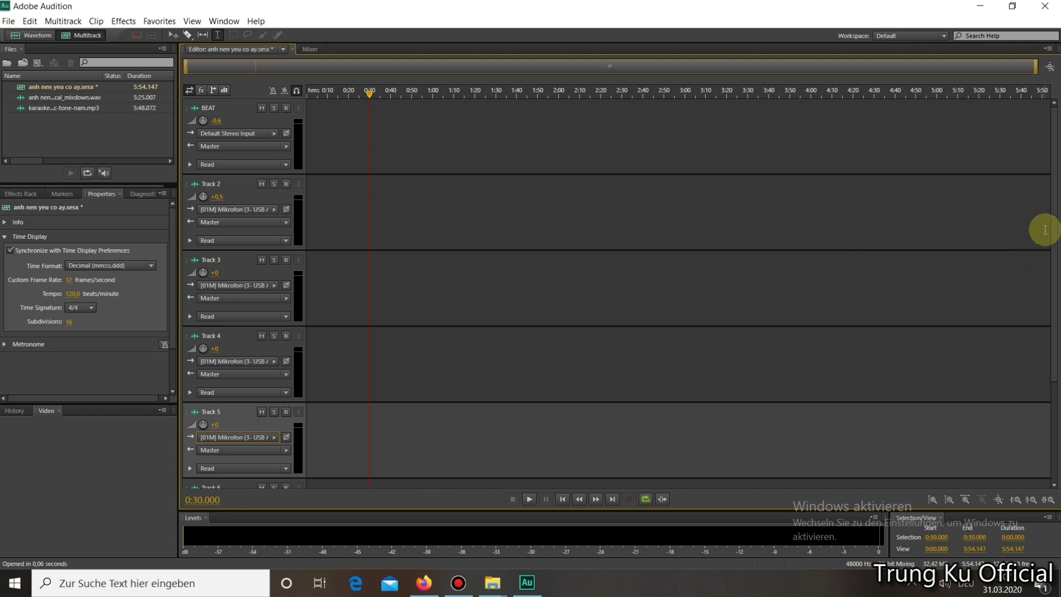
{"action": "left_click_drag", "start_coordinate": [1050, 218], "coordinate": [1054, 95]}
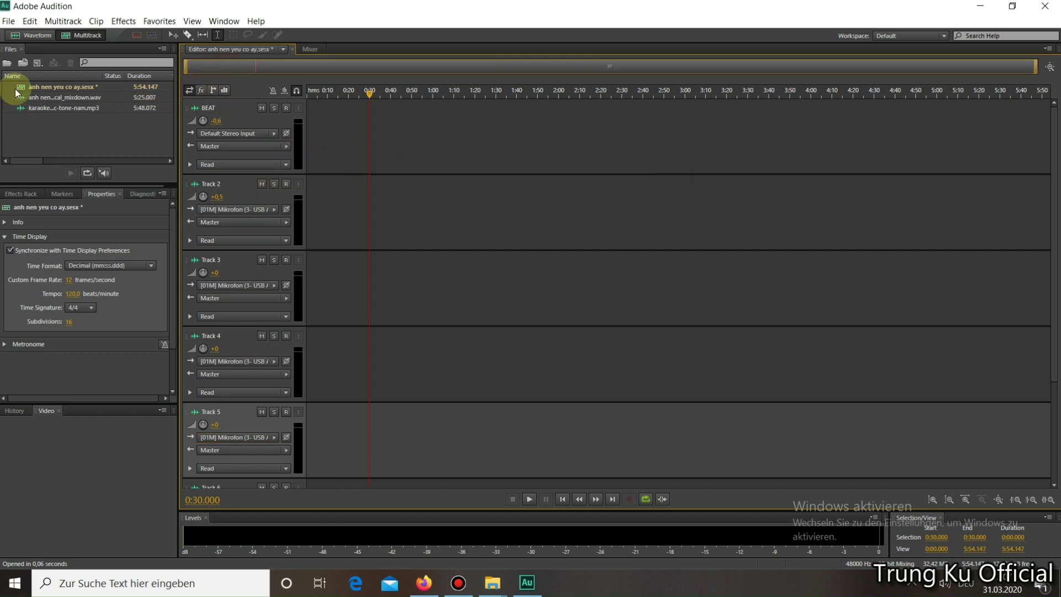
Export the session as a template named DU AN THU AM, keeping the Desktop location and including markers and metadata
{"action": "left_click", "coordinate": [8, 21]}
{"action": "mouse_move", "coordinate": [125, 253]}
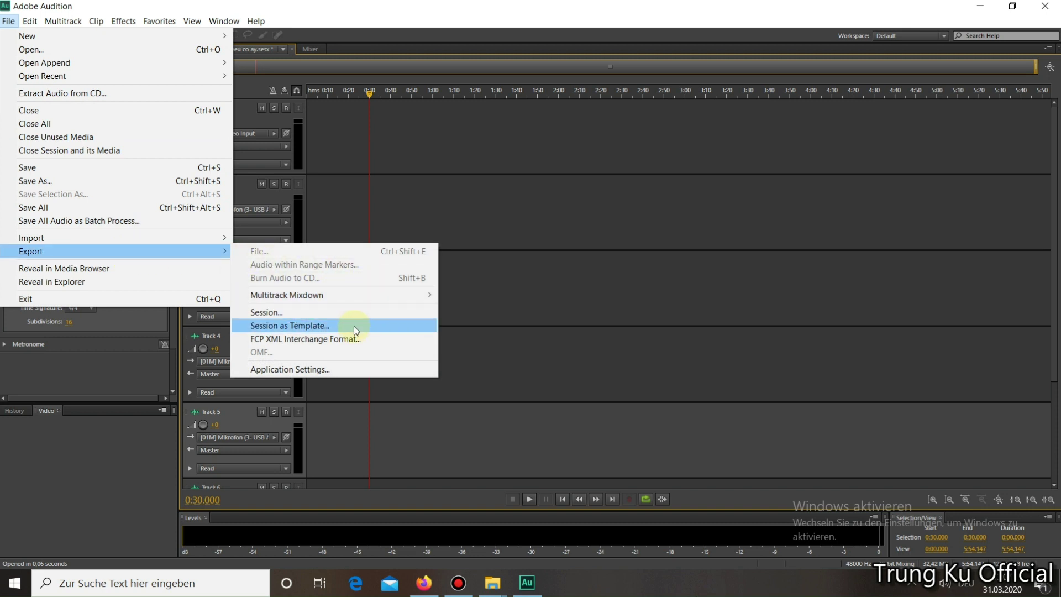
{"action": "left_click", "coordinate": [353, 326]}
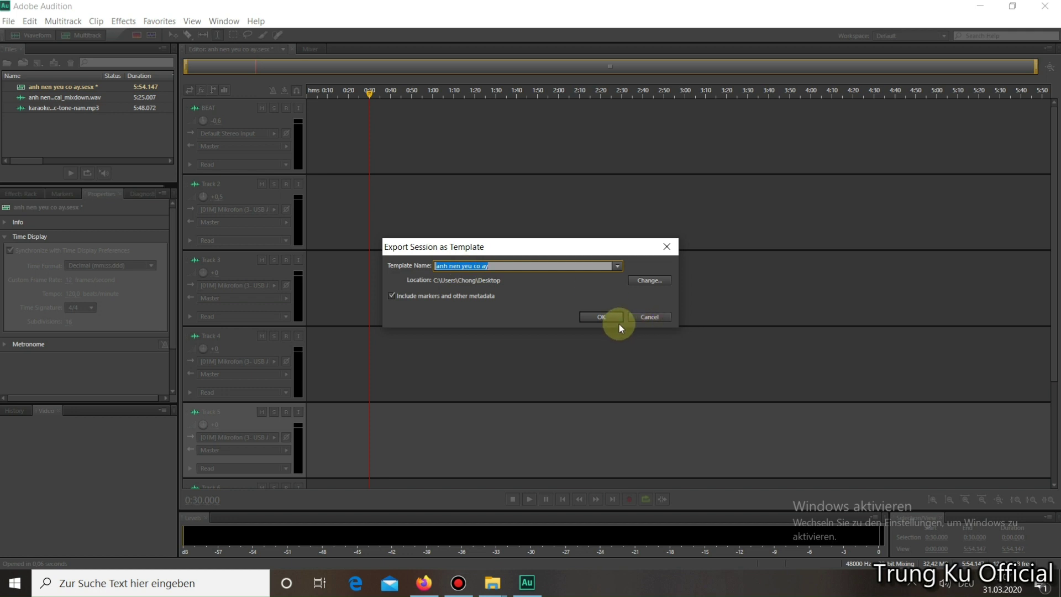
{"action": "left_click", "coordinate": [646, 280]}
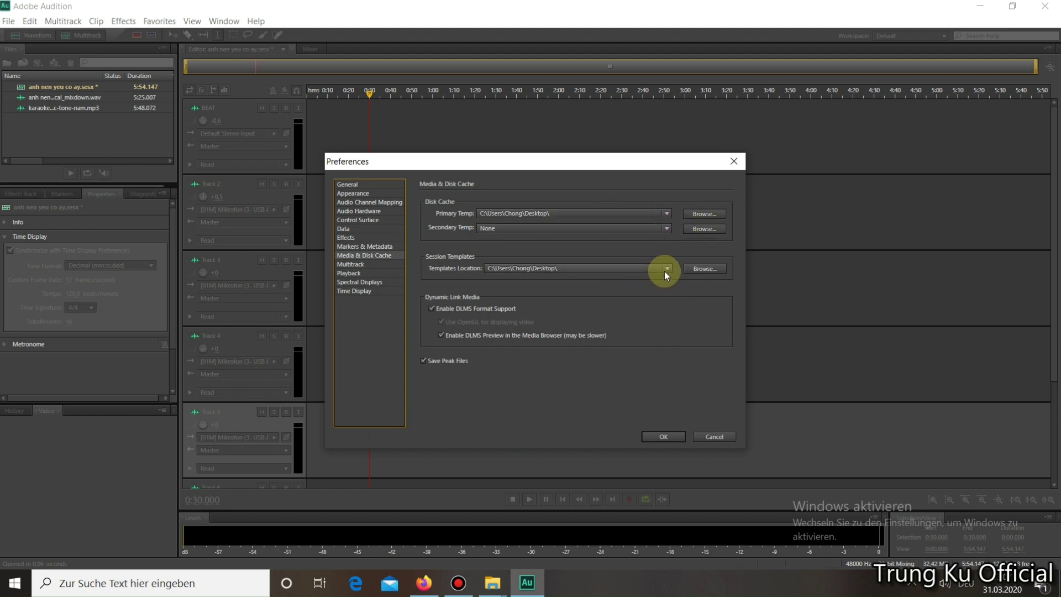
{"action": "left_click", "coordinate": [666, 437]}
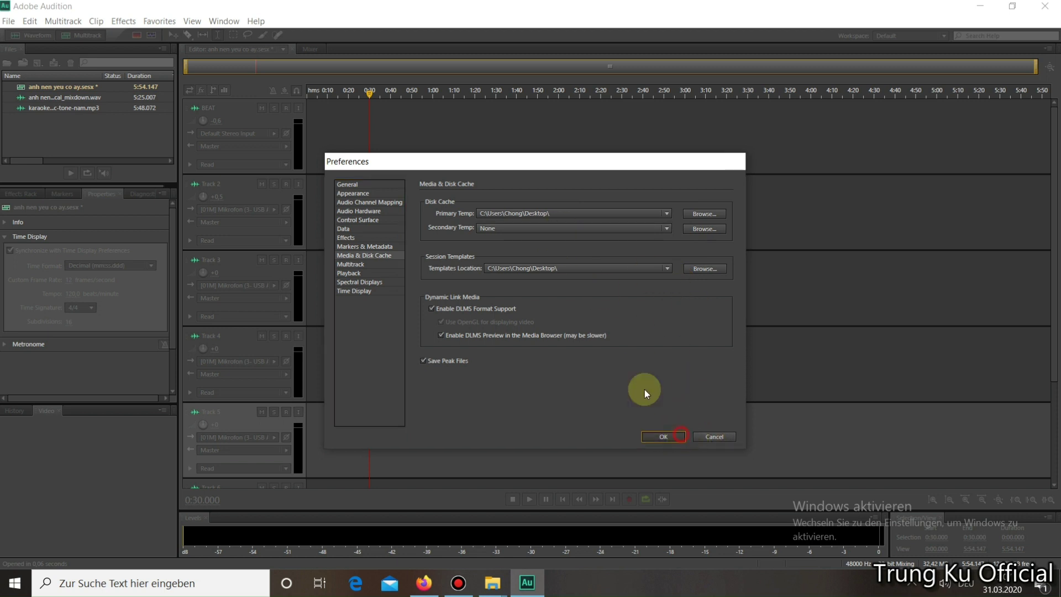
{"action": "type", "text": "DU AN THU AM"}
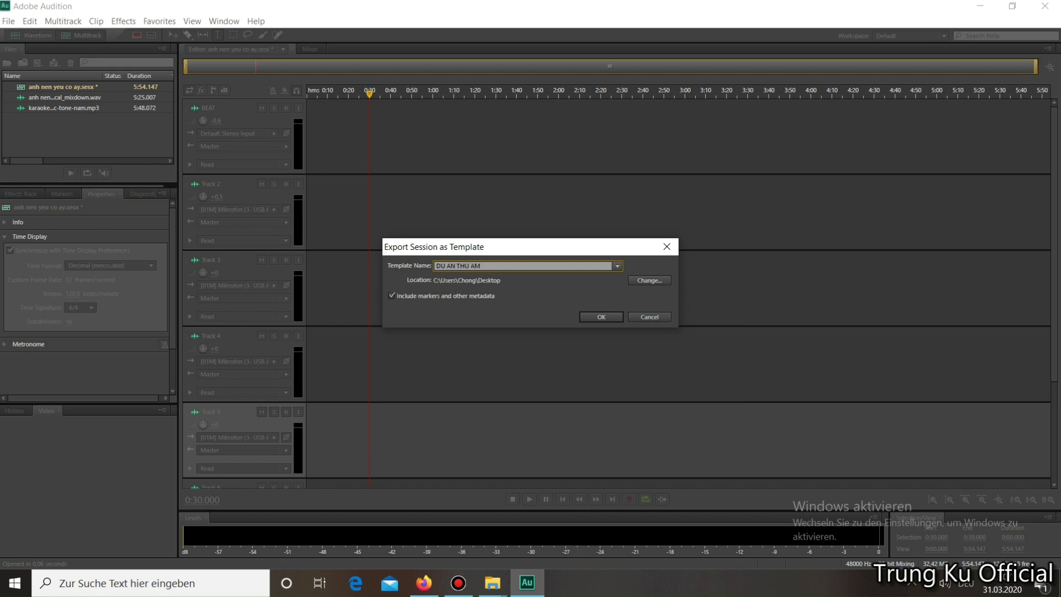
{"action": "left_click", "coordinate": [597, 317]}
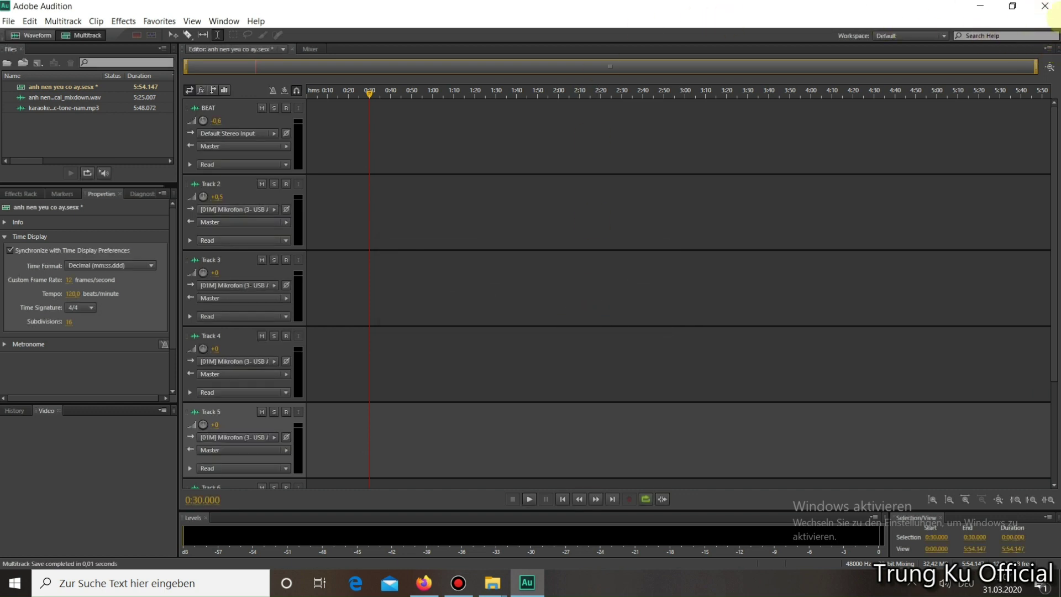
Close Audition without saving changes, close the folder window, and open the DU AN THU AM template from the Desktop
{"action": "left_click", "coordinate": [1050, 7]}
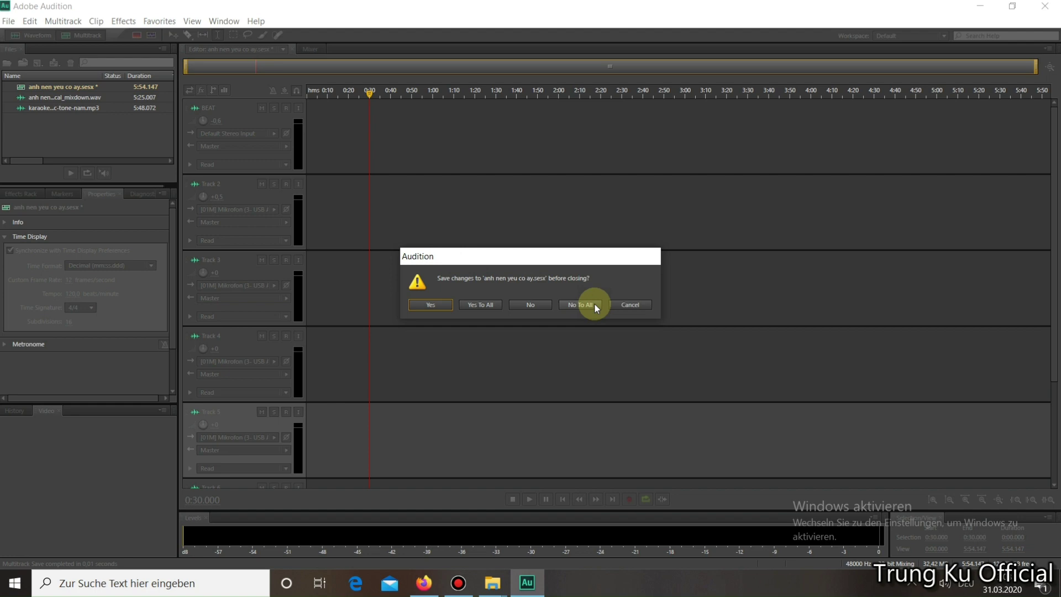
{"action": "left_click", "coordinate": [581, 305]}
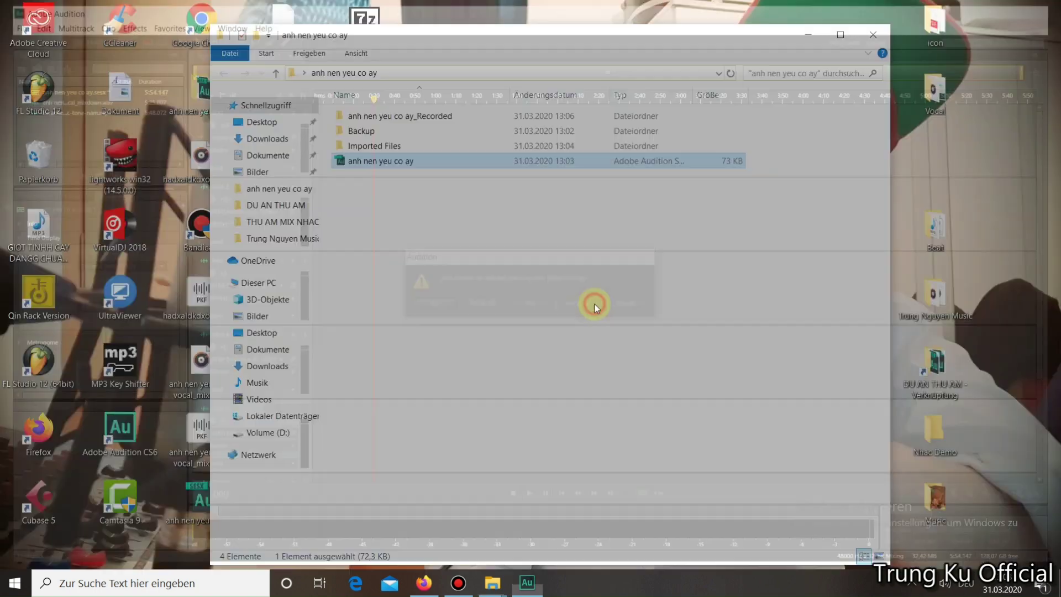
{"action": "left_click", "coordinate": [873, 34]}
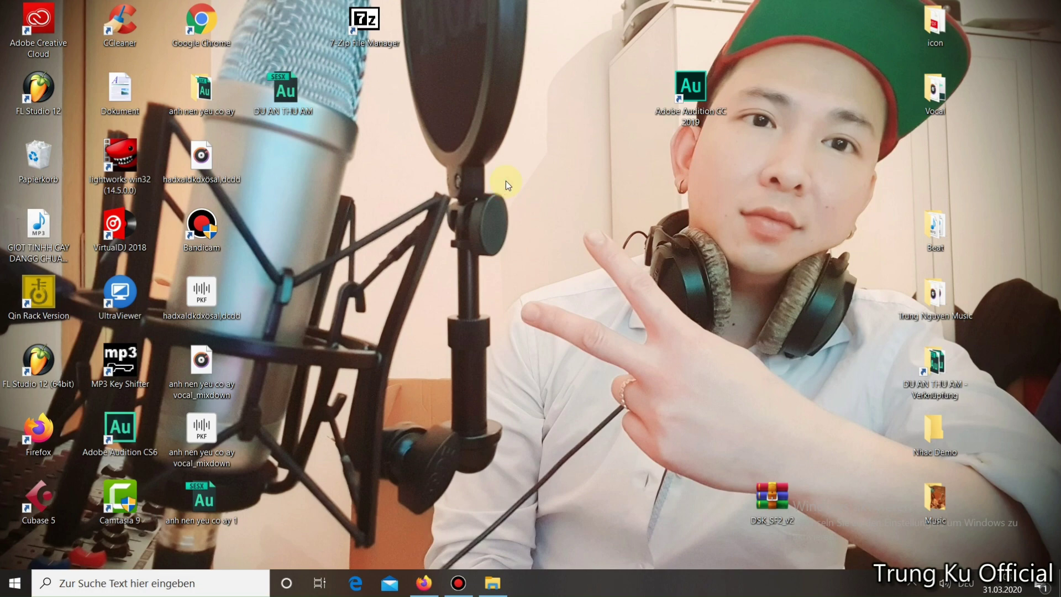
{"action": "double_click", "coordinate": [293, 94]}
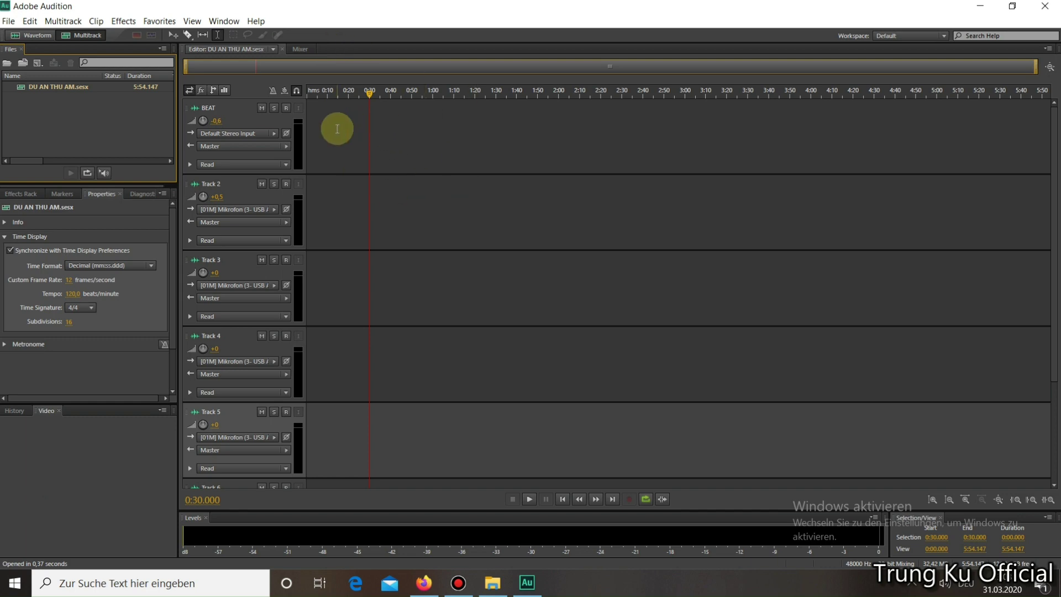
Insert _Karaoke_ Yêu Một Người Tổn Thương Beat ( Tone Nam ) from the Beat folder into the BEAT track, starting at 0:00
{"action": "right_click", "coordinate": [338, 128]}
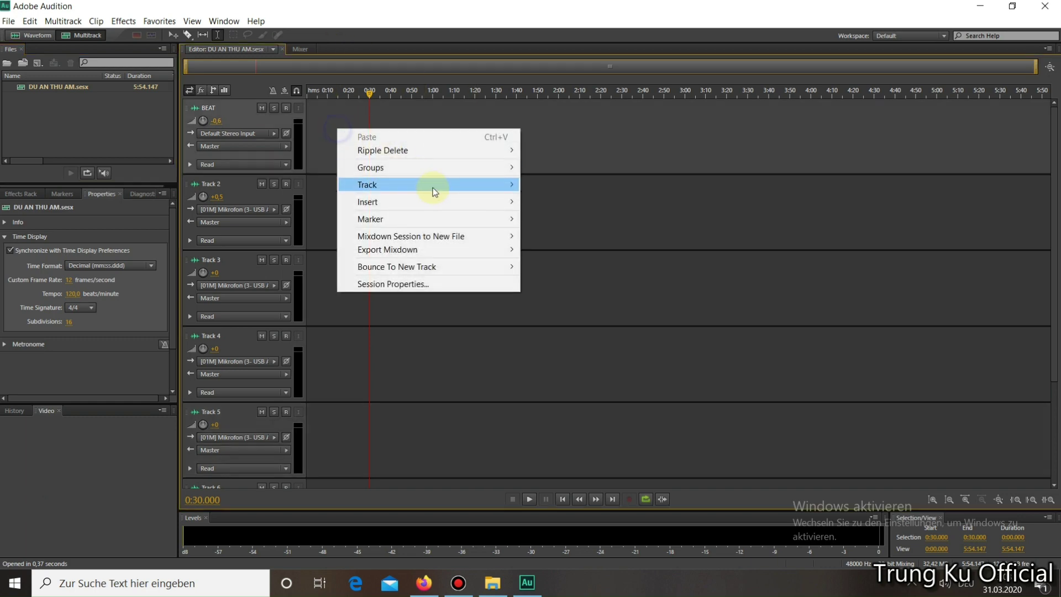
{"action": "mouse_move", "coordinate": [449, 210]}
{"action": "left_click", "coordinate": [578, 219]}
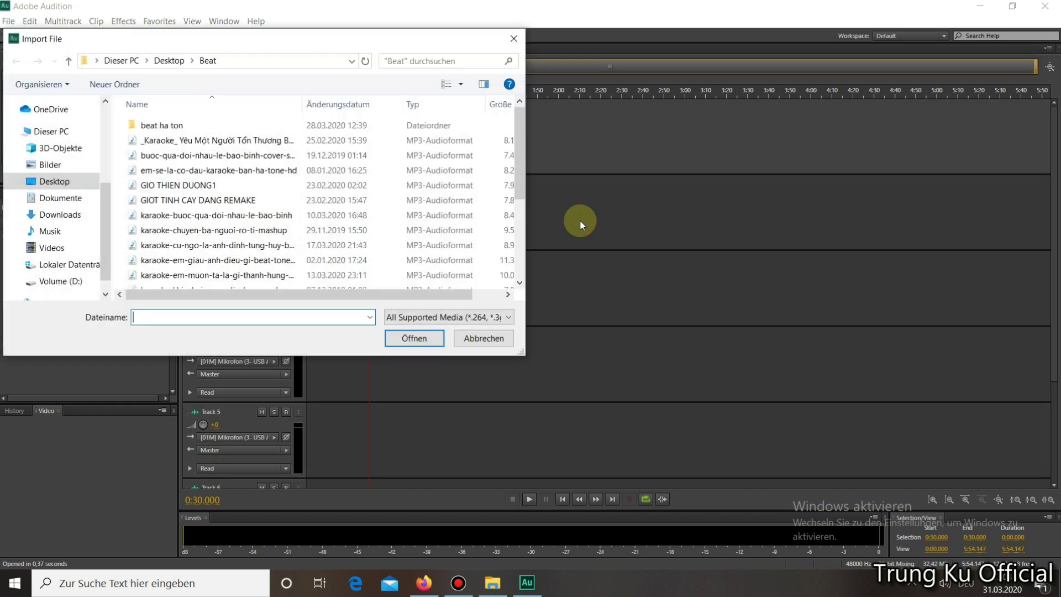
{"action": "left_click", "coordinate": [254, 143]}
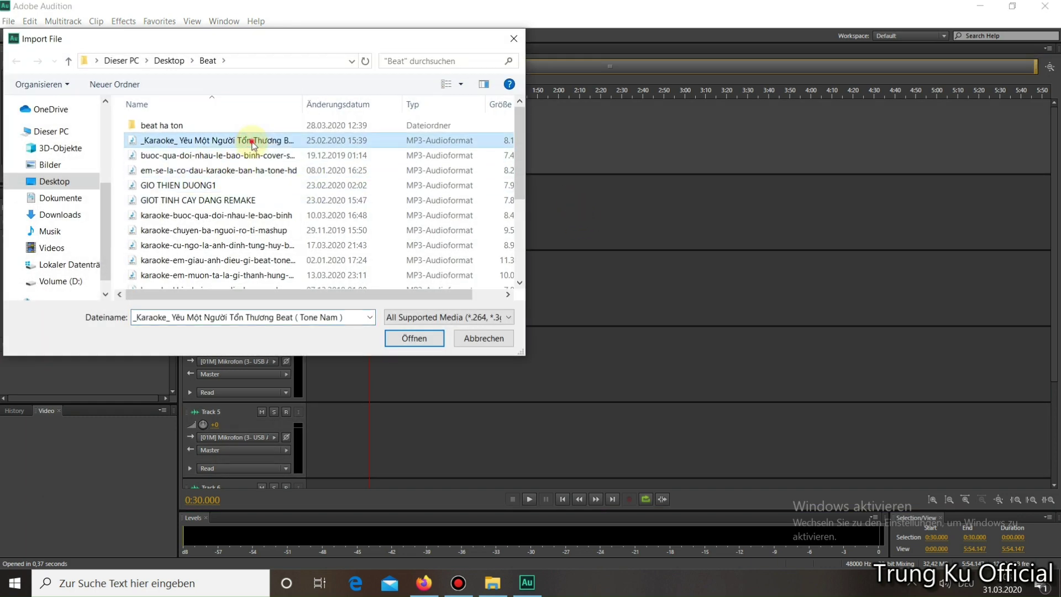
{"action": "left_click", "coordinate": [252, 155]}
{"action": "double_click", "coordinate": [250, 140]}
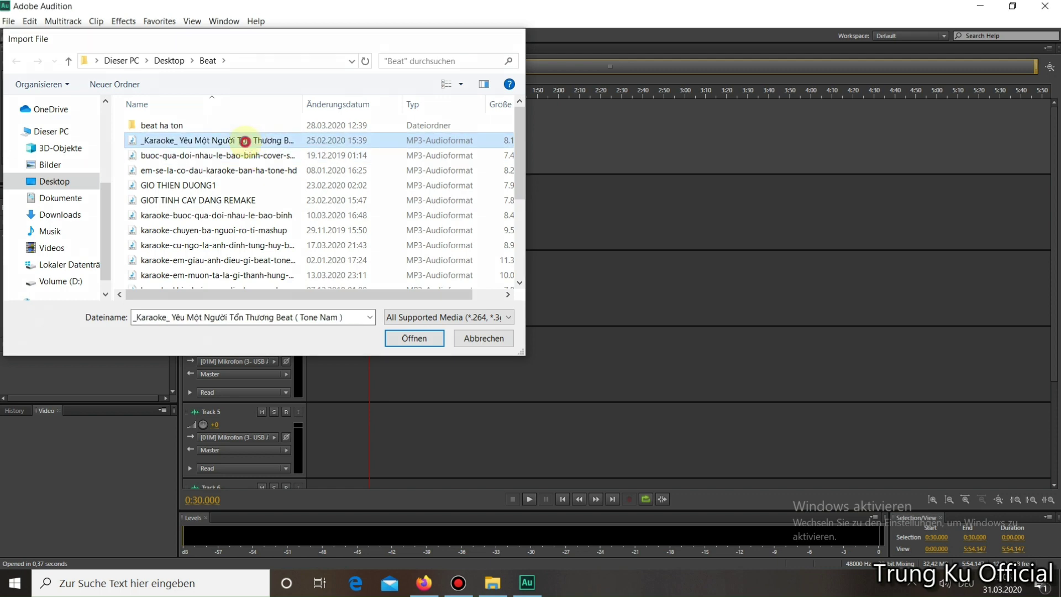
{"action": "left_click_drag", "start_coordinate": [481, 108], "coordinate": [371, 107]}
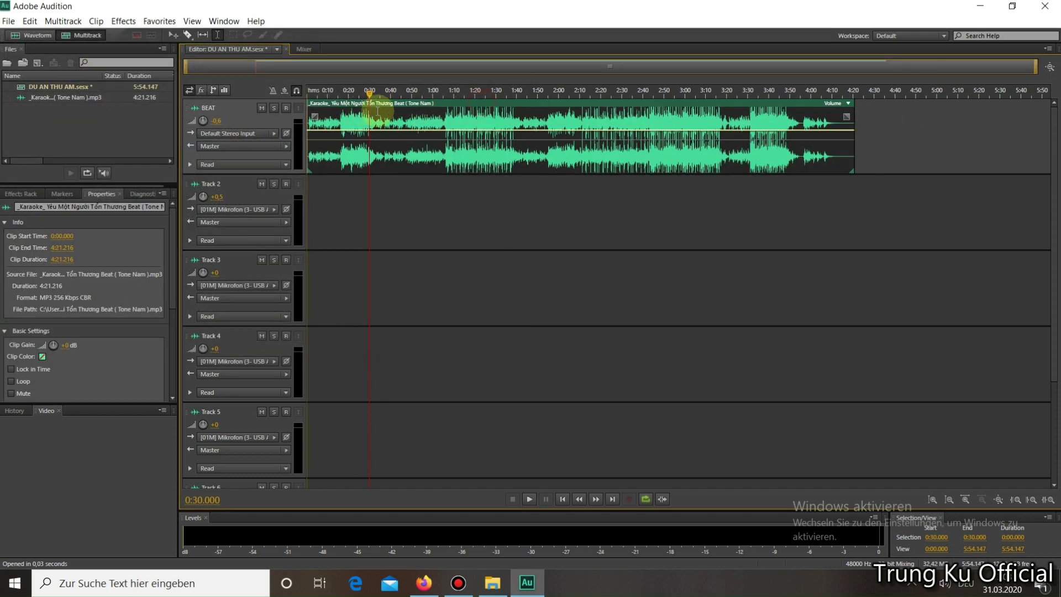
Arm Track 2 for recording and start playback from 0:30
{"action": "left_click", "coordinate": [286, 184]}
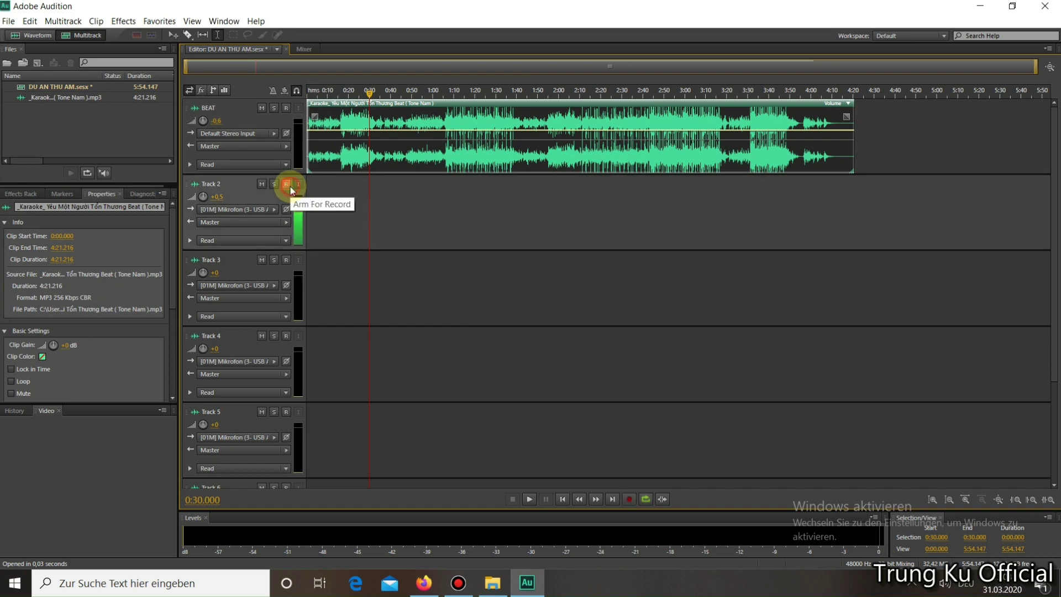
{"action": "left_click", "coordinate": [529, 499]}
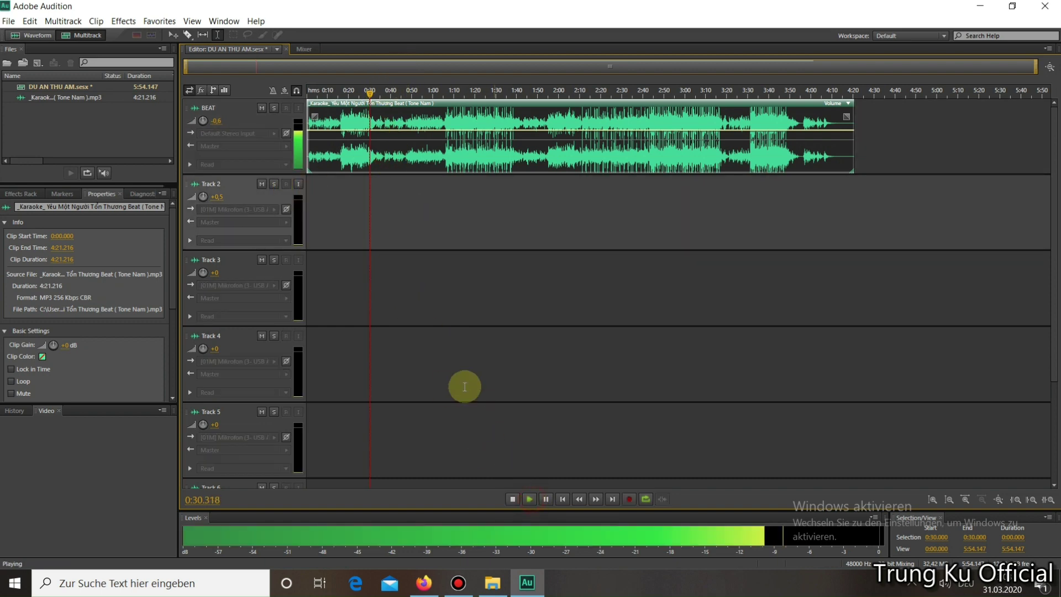
Stop playback, return the playhead to 0:30, and record a vocal take of about 12 seconds on Track 2
{"action": "left_click", "coordinate": [513, 500]}
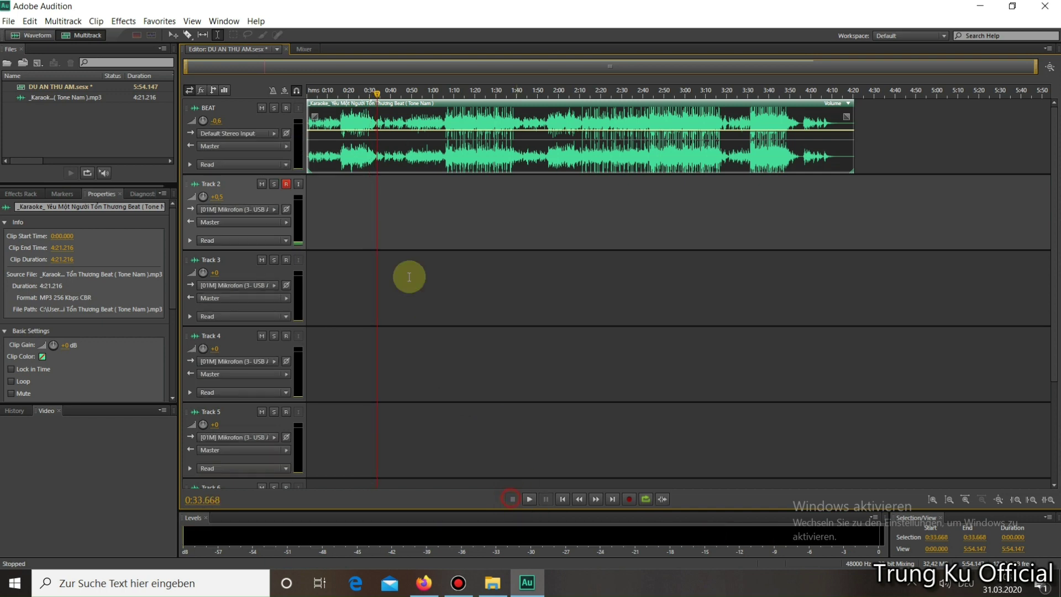
{"action": "left_click", "coordinate": [372, 213]}
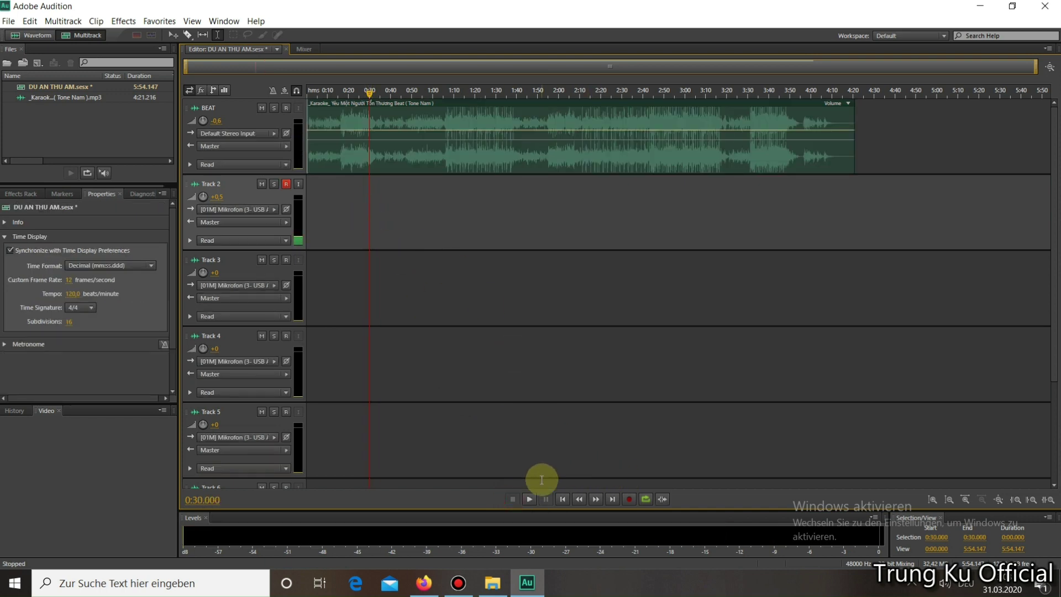
{"action": "left_click", "coordinate": [629, 499]}
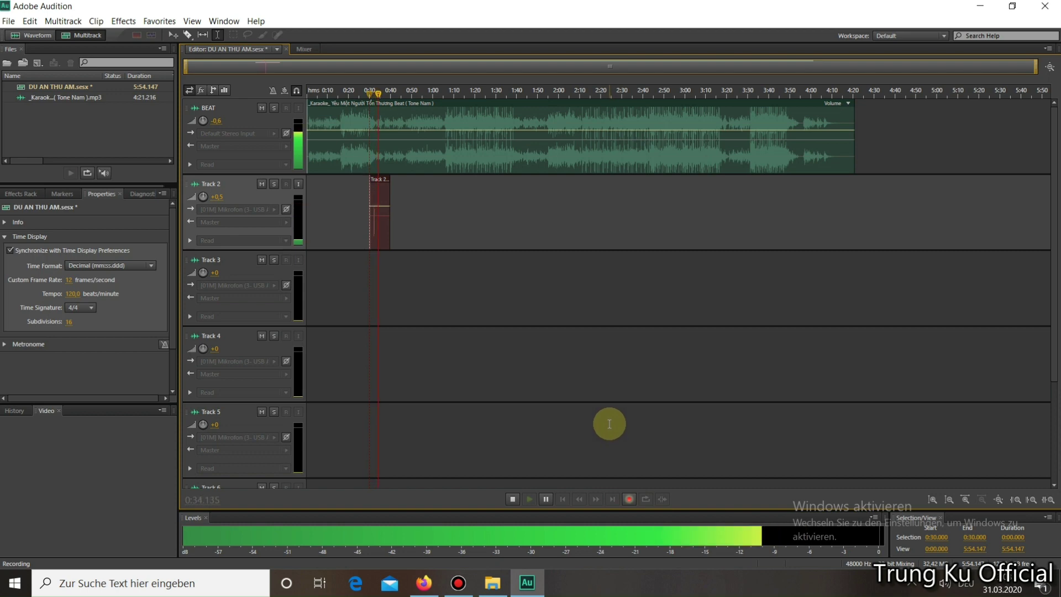
{"action": "left_click", "coordinate": [512, 499]}
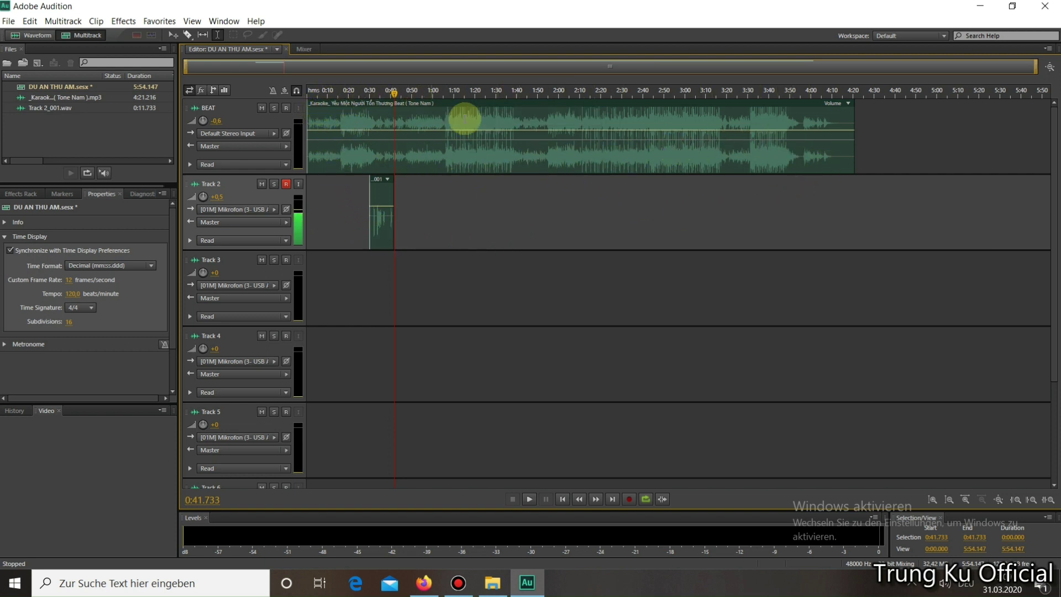
Save the session under the new name yeu mot nguoi ton thuong, keeping the Desktop location and including markers and metadata
{"action": "left_click", "coordinate": [8, 21]}
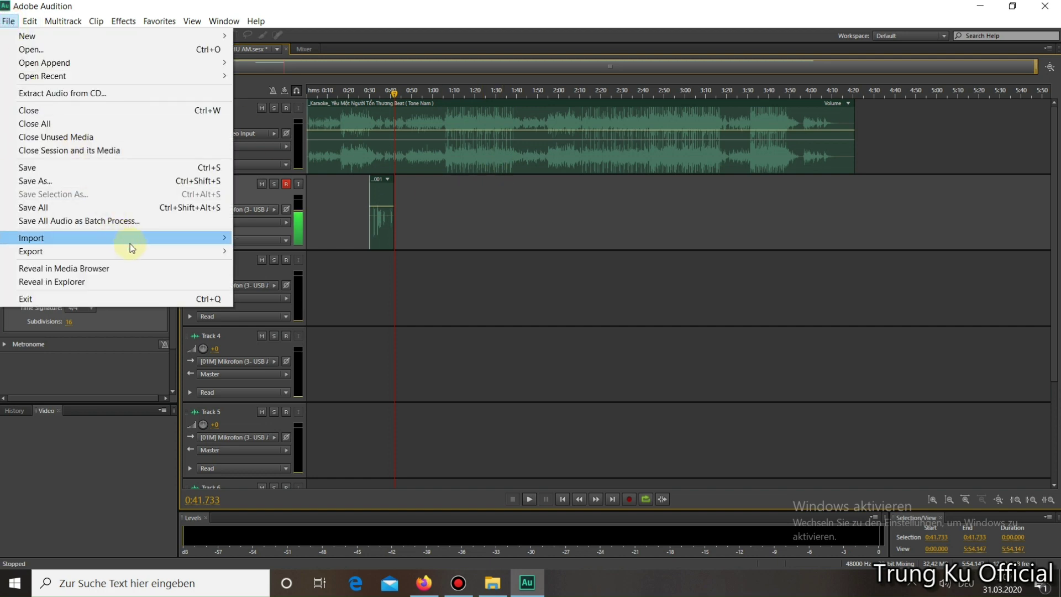
{"action": "left_click", "coordinate": [122, 184]}
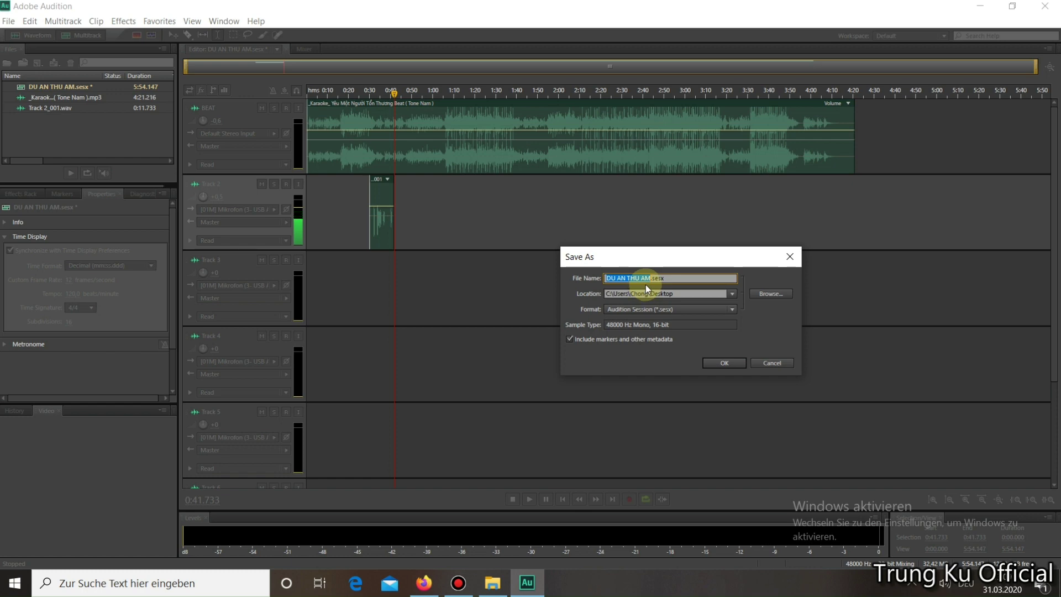
{"action": "type", "text": "yeu mot nguoi ton thuong"}
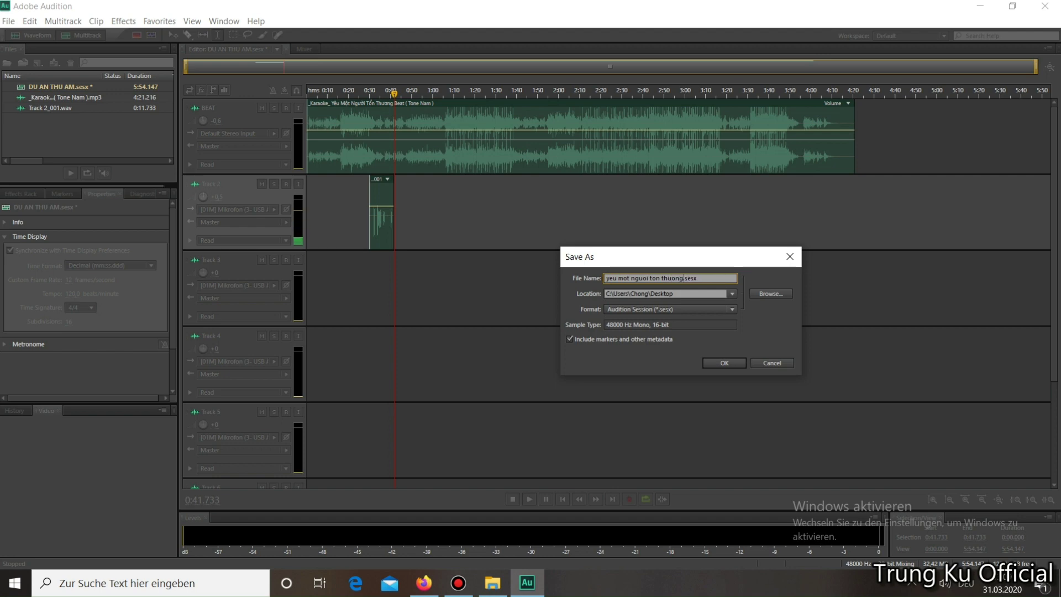
{"action": "left_click", "coordinate": [724, 363]}
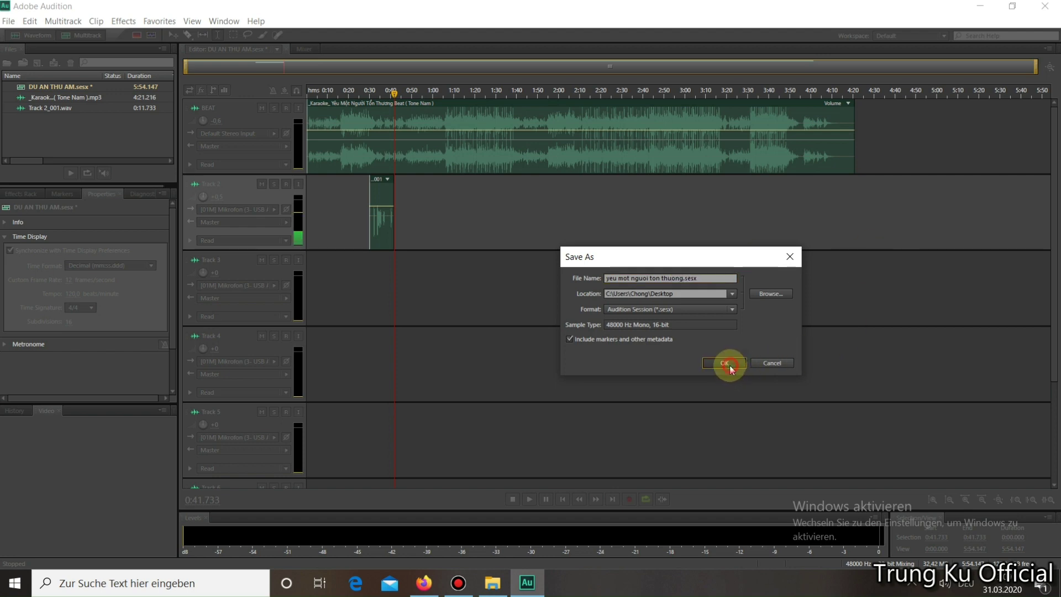
Close Audition, reopen the yeu mot nguoi ton thuong session from the Desktop to check it, and close Audition again
{"action": "left_click", "coordinate": [1047, 7]}
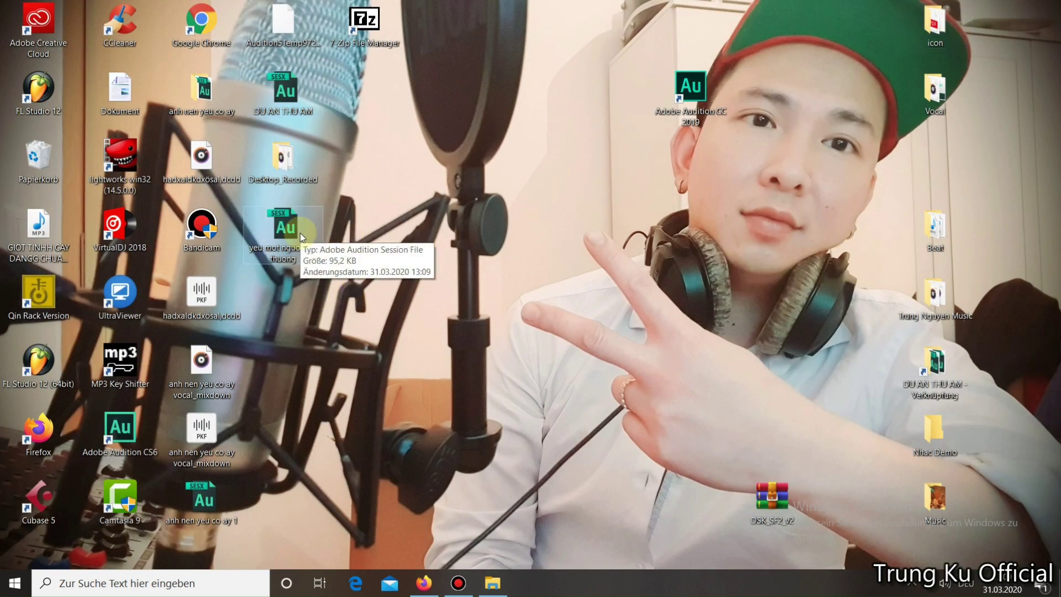
{"action": "double_click", "coordinate": [278, 241]}
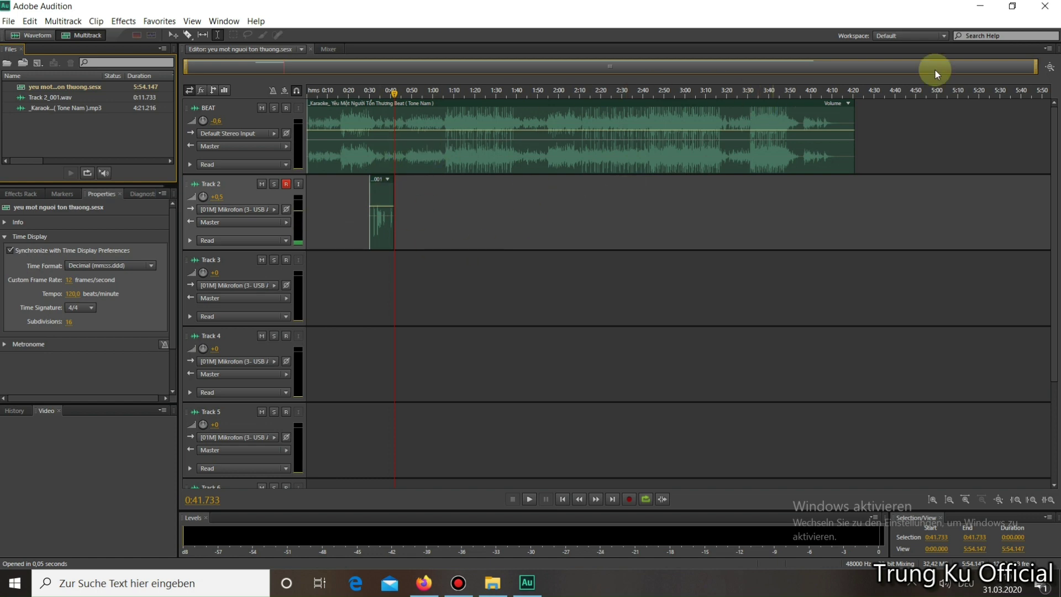
{"action": "left_click", "coordinate": [1050, 8]}
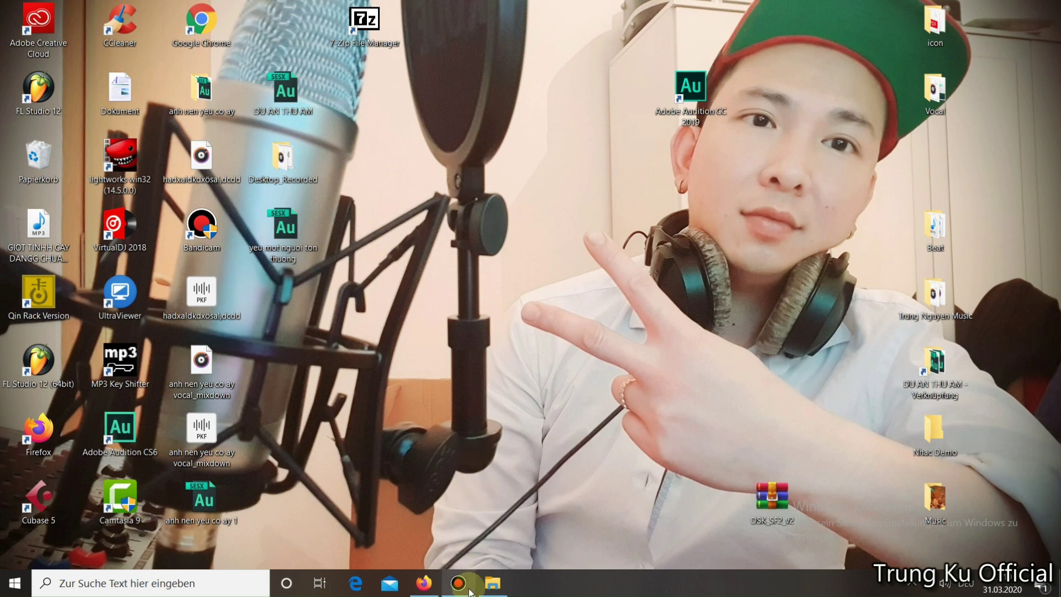
{"action": "mouse_move", "coordinate": [470, 592]}
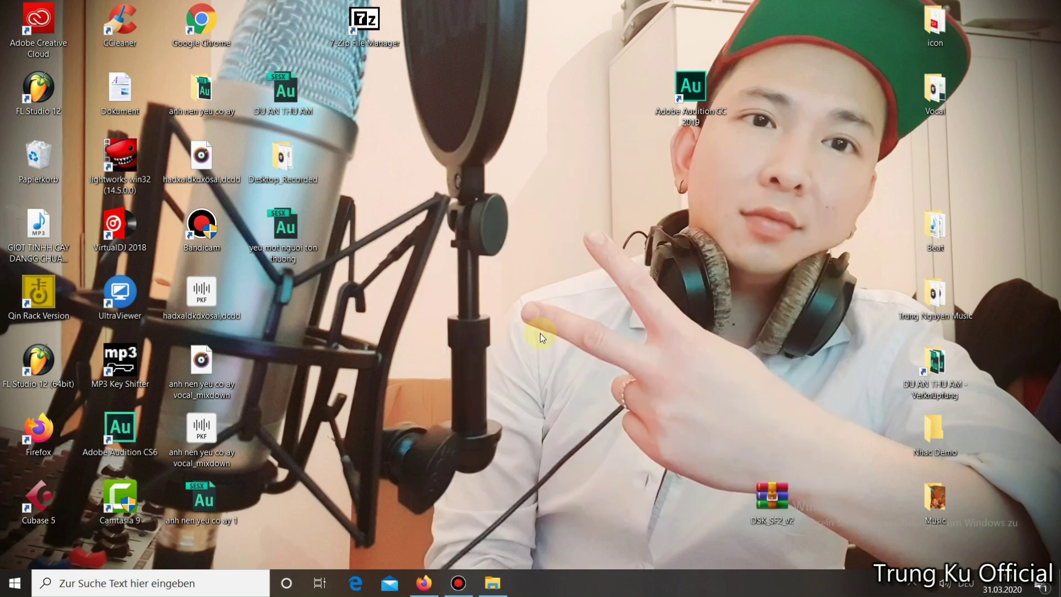
{"action": "left_click", "coordinate": [461, 582]}
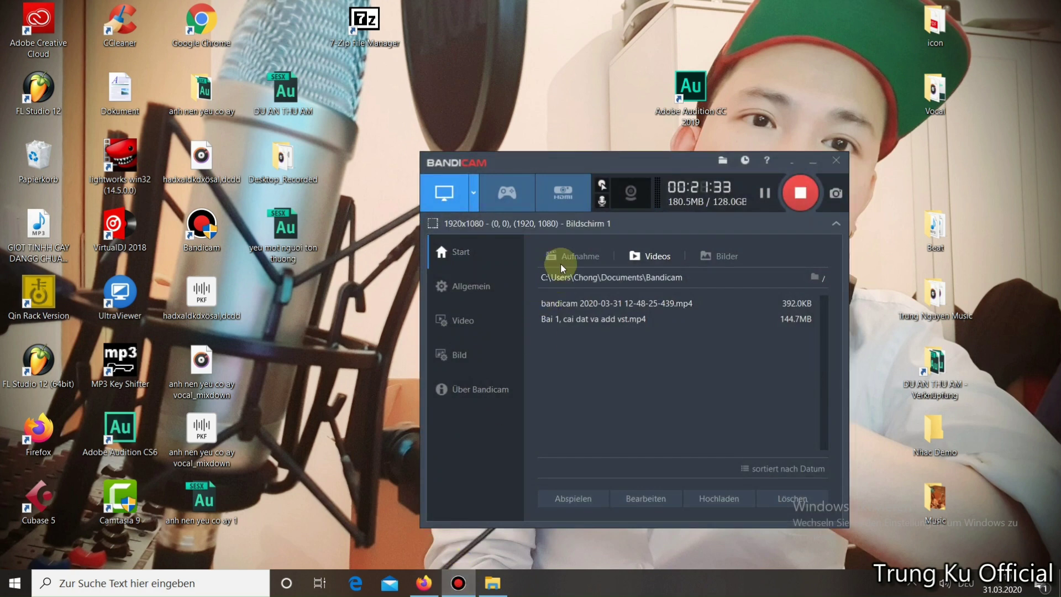